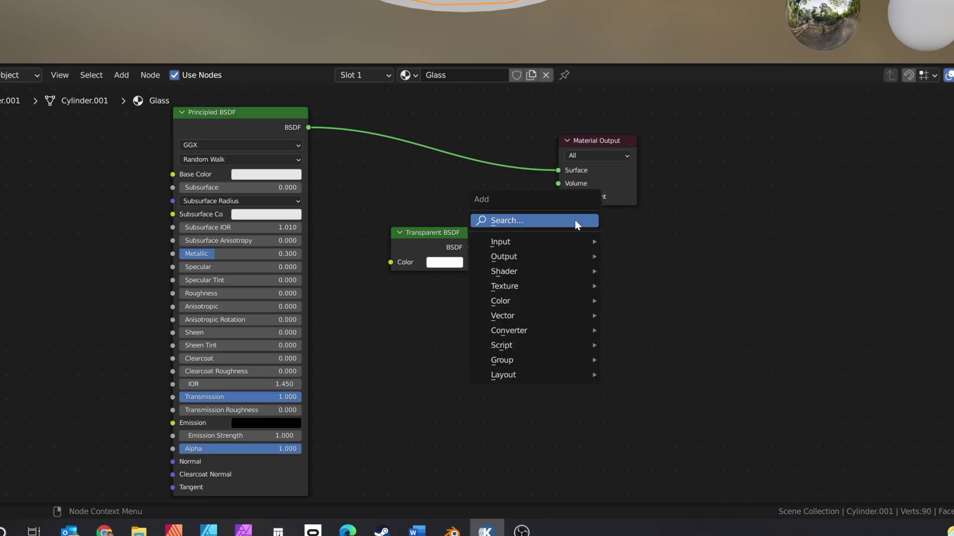
Bring up the list of shader nodes to add in the Shader Editor.
{"action": "left_click", "coordinate": [568, 218]}
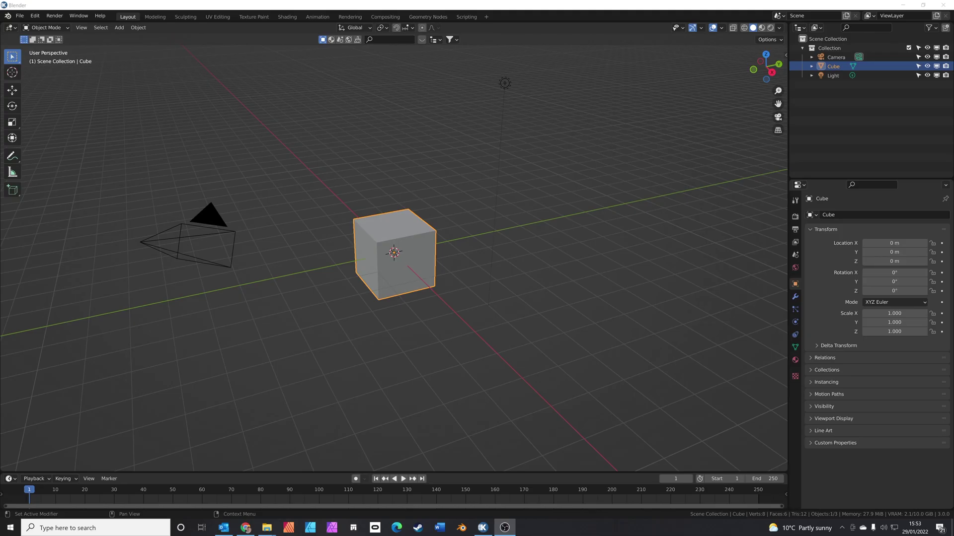
Move the camera, cube and light together about 14 m along the X axis.
{"action": "mouse_move", "coordinate": [520, 276]}
{"action": "middle_mouse_down"}
{"action": "mouse_move", "coordinate": [505, 276]}
{"action": "mouse_move", "coordinate": [517, 288]}
{"action": "middle_mouse_up"}
{"action": "middle_click_drag", "start_coordinate": [460, 314], "coordinate": [418, 241]}
{"action": "left_click_drag", "start_coordinate": [329, 147], "coordinate": [584, 382]}
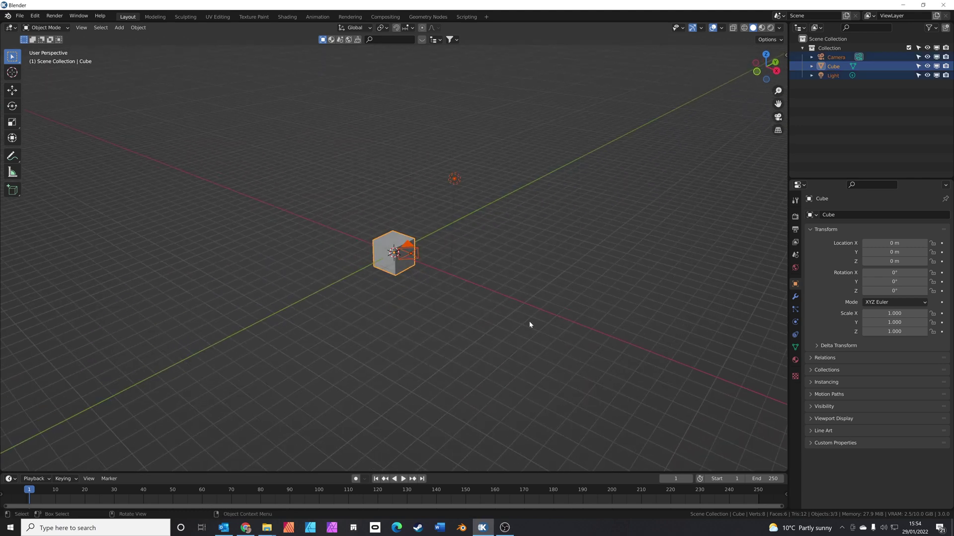
{"action": "key", "text": "g"}
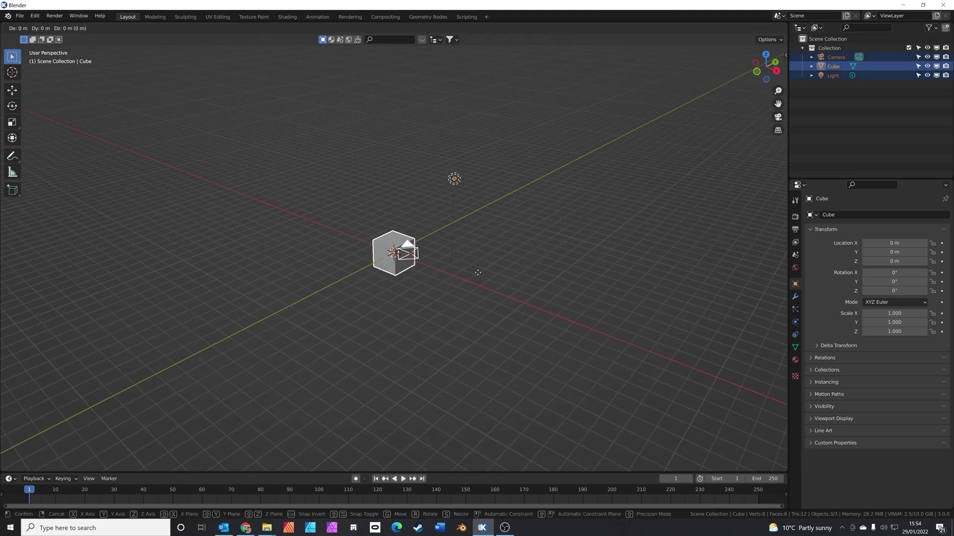
{"action": "key", "text": "x"}
{"action": "left_click", "coordinate": [729, 351]}
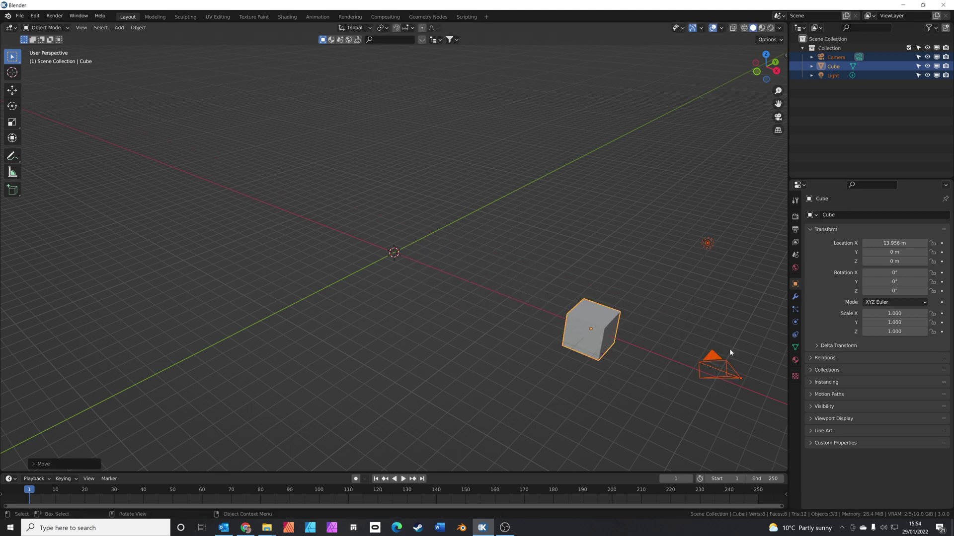
{"action": "left_click", "coordinate": [489, 270]}
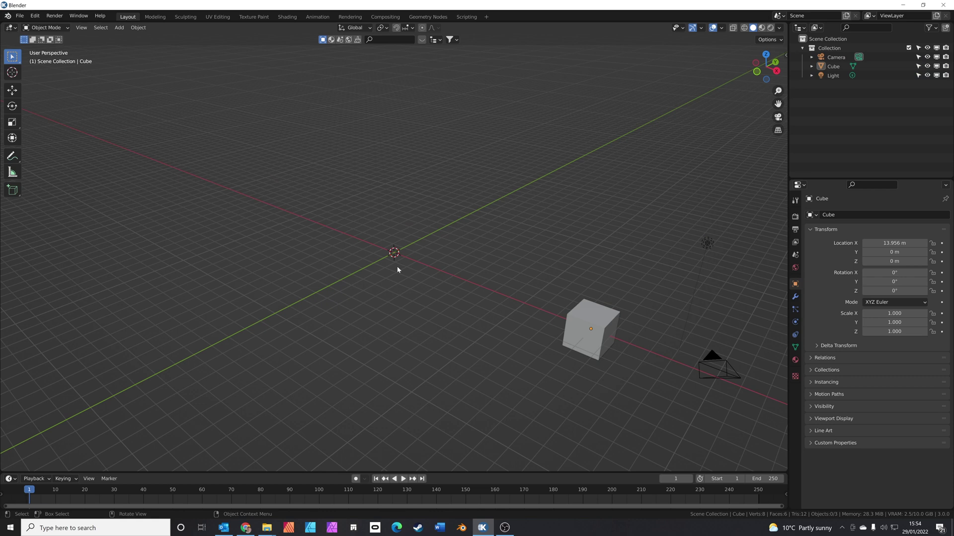
Add a cylinder at the origin with a 3 m radius and 0.5 m depth.
{"action": "key", "text": "shift+a"}
{"action": "mouse_move", "coordinate": [397, 267]}
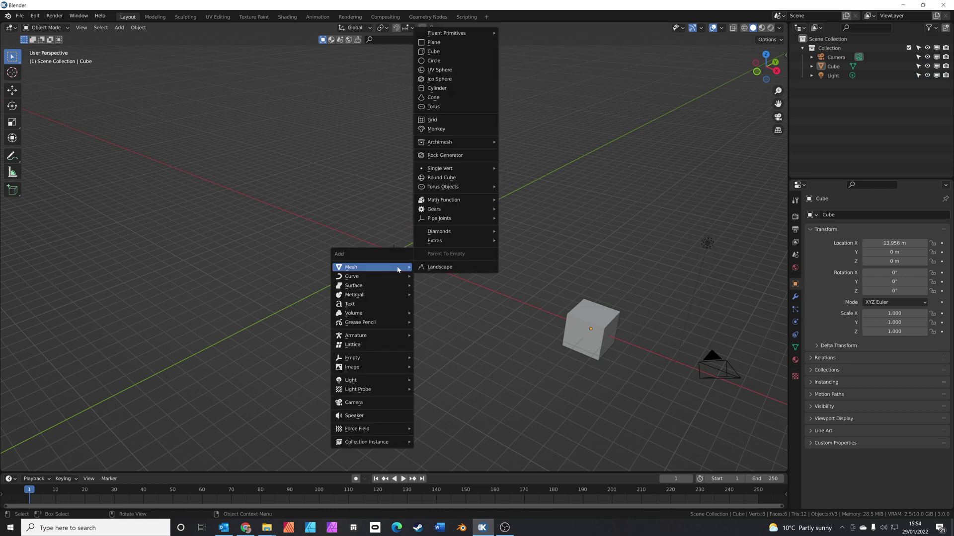
{"action": "left_click", "coordinate": [462, 89]}
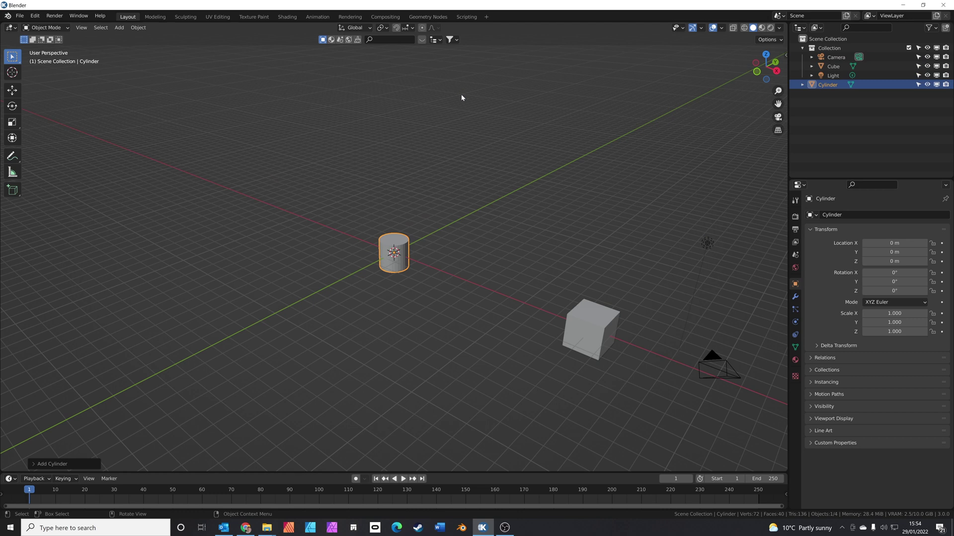
{"action": "left_click", "coordinate": [34, 464]}
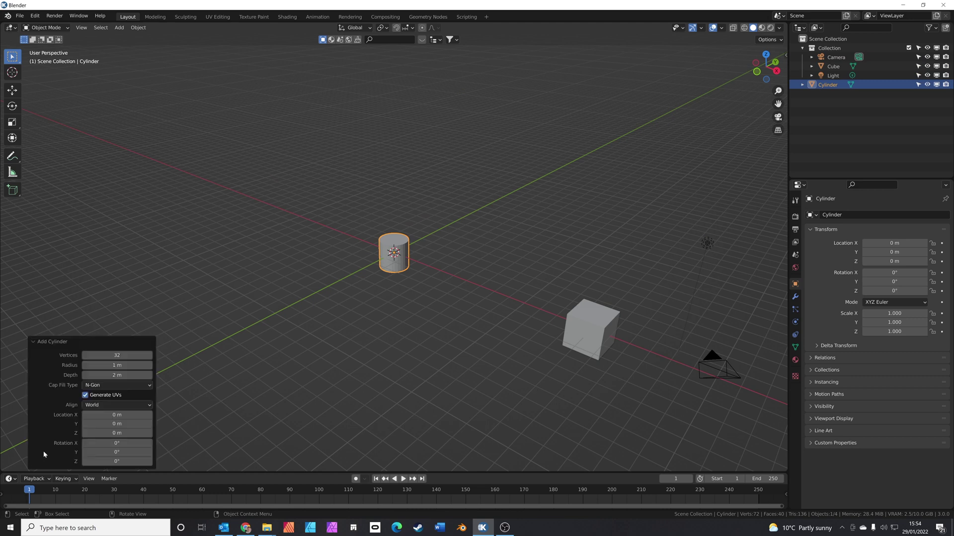
{"action": "left_click", "coordinate": [124, 365]}
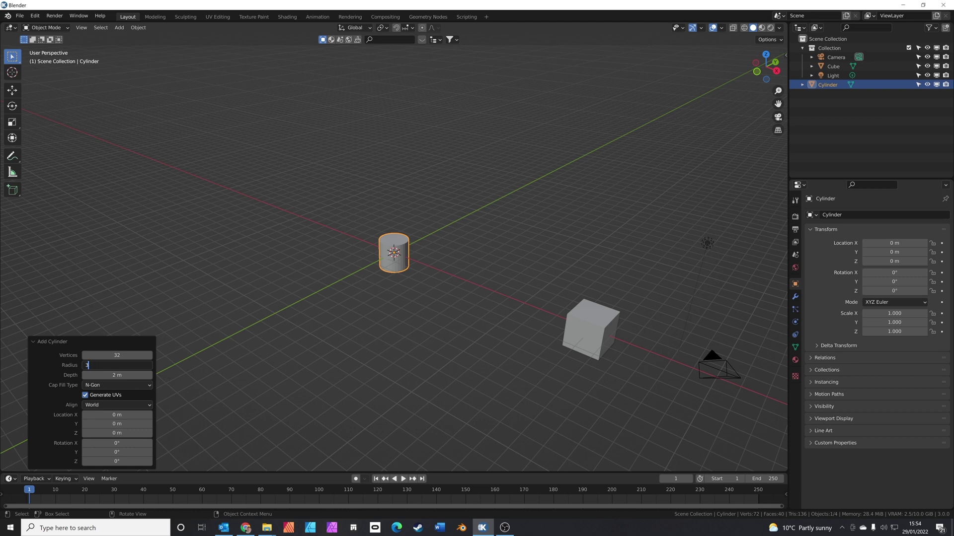
{"action": "key", "text": "Tab"}
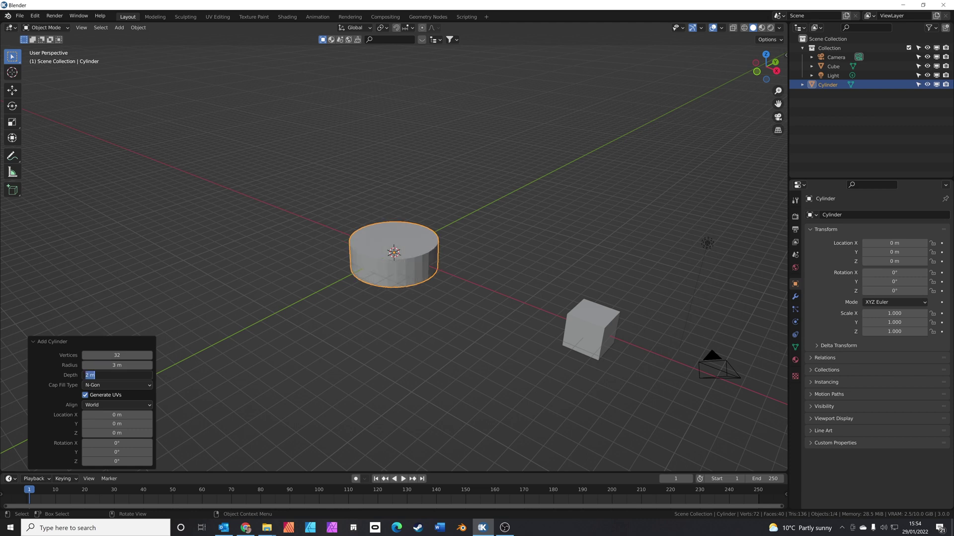
{"action": "type", "text": ".5"}
{"action": "key", "text": "Tab"}
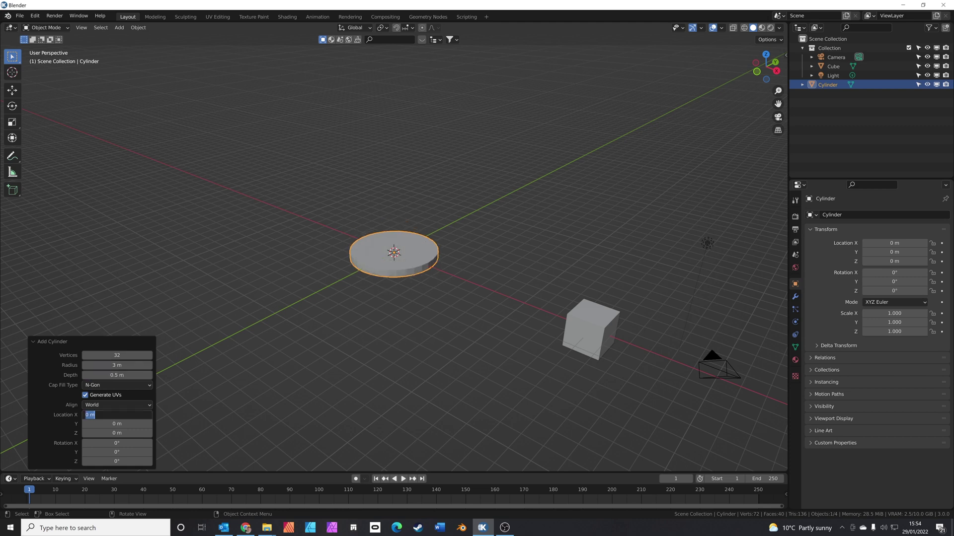
{"action": "key", "text": "Return"}
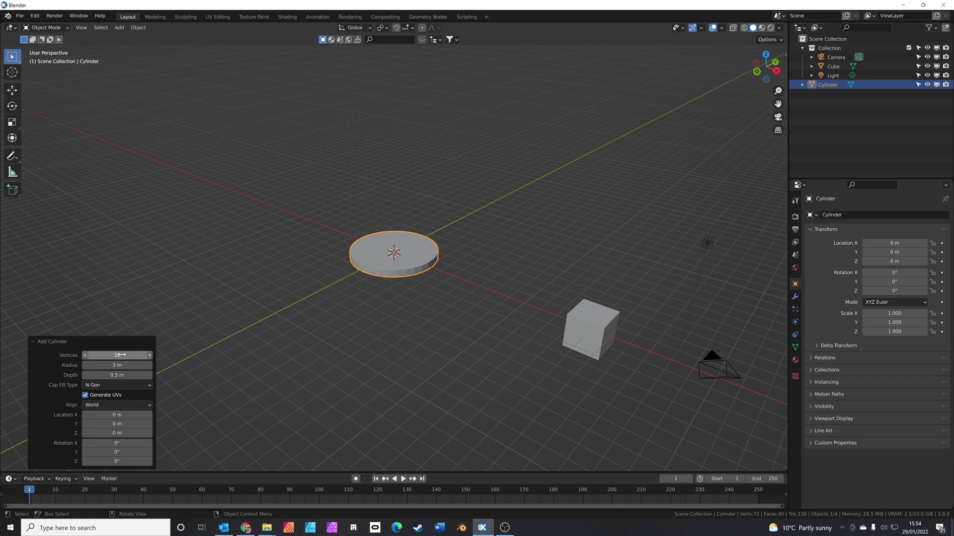
{"action": "left_click", "coordinate": [395, 306]}
{"action": "scroll", "coordinate": [396, 308], "scroll_direction": "up", "scroll_amount": 6}
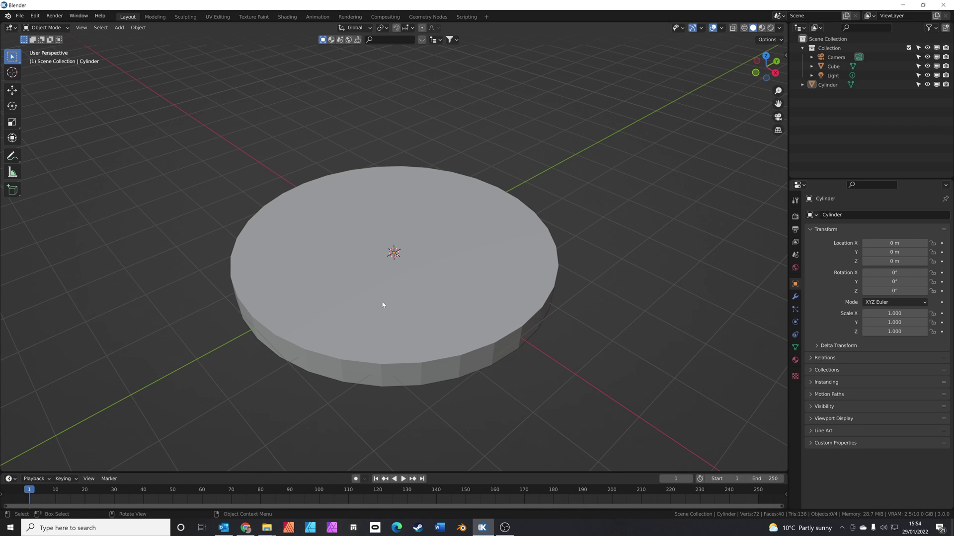
{"action": "middle_click_drag", "start_coordinate": [382, 304], "coordinate": [365, 296]}
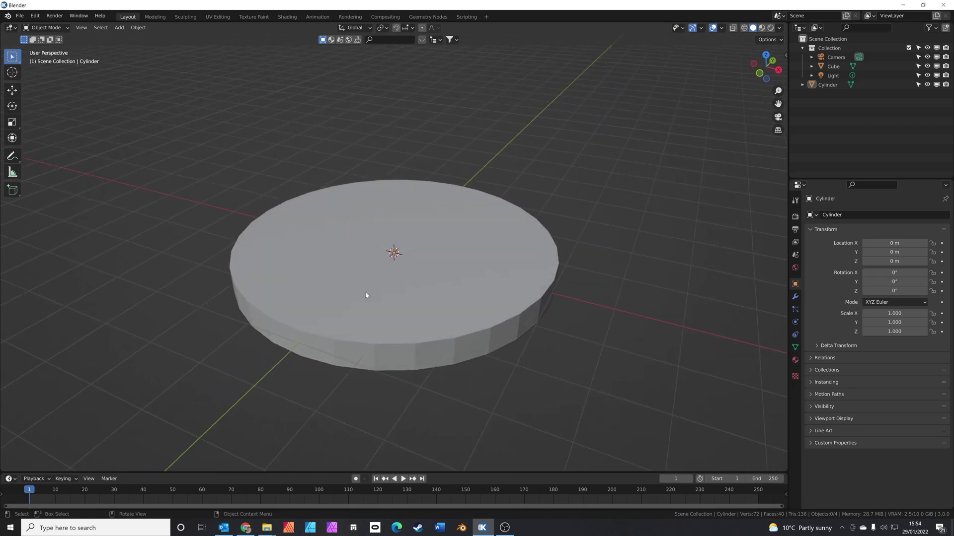
Add a second cylinder with 12 vertices, 2.9 m radius and 3.5 m depth.
{"action": "key", "text": "shift+a"}
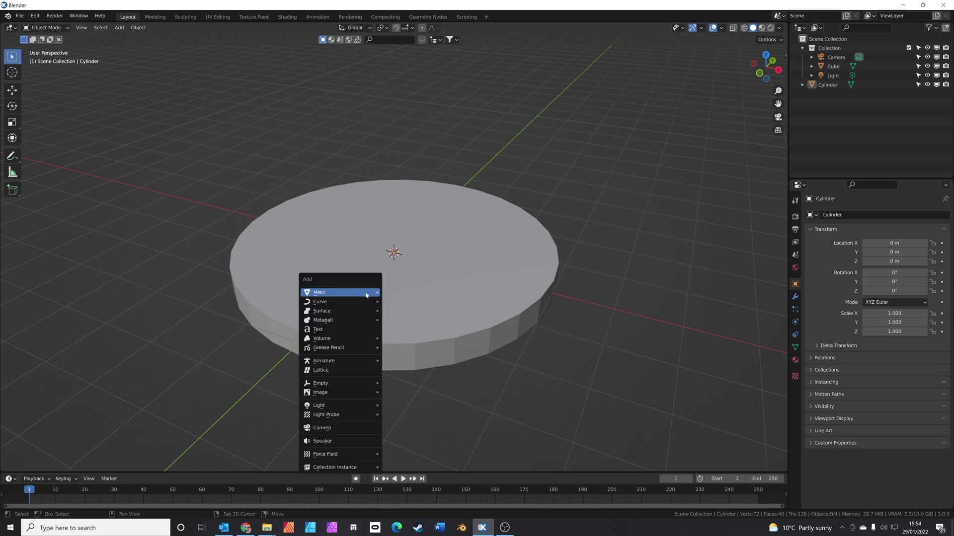
{"action": "mouse_move", "coordinate": [365, 295]}
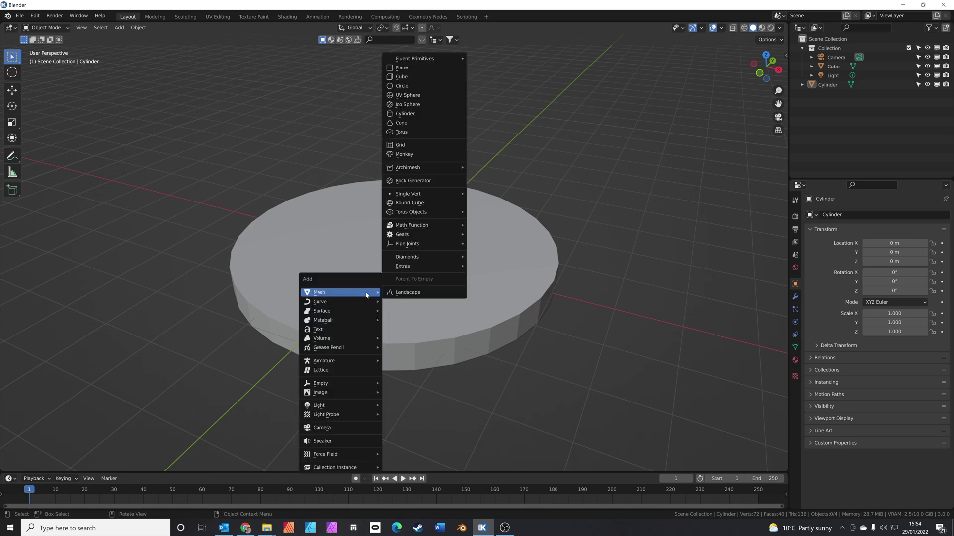
{"action": "left_click", "coordinate": [416, 114]}
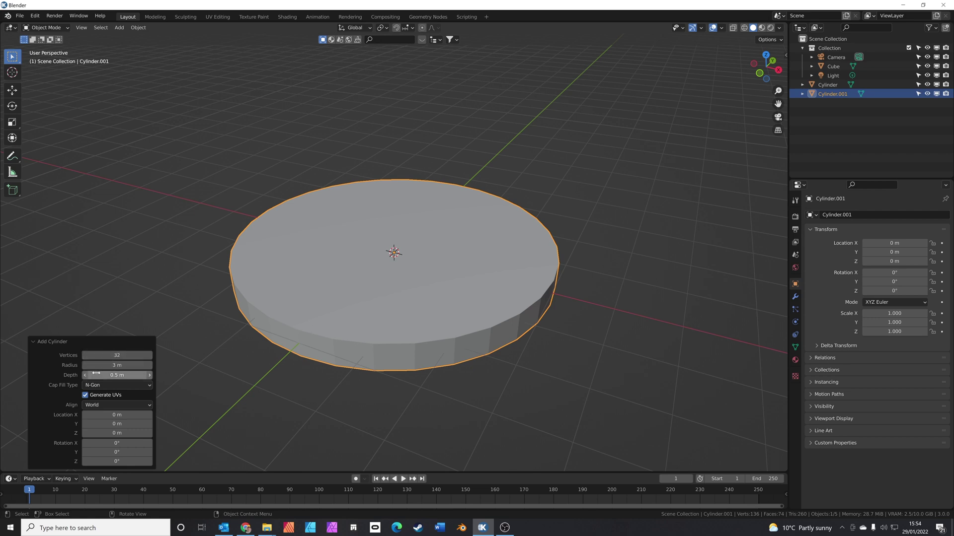
{"action": "left_click_drag", "start_coordinate": [119, 375], "coordinate": [133, 375]}
{"action": "left_click", "coordinate": [120, 375]}
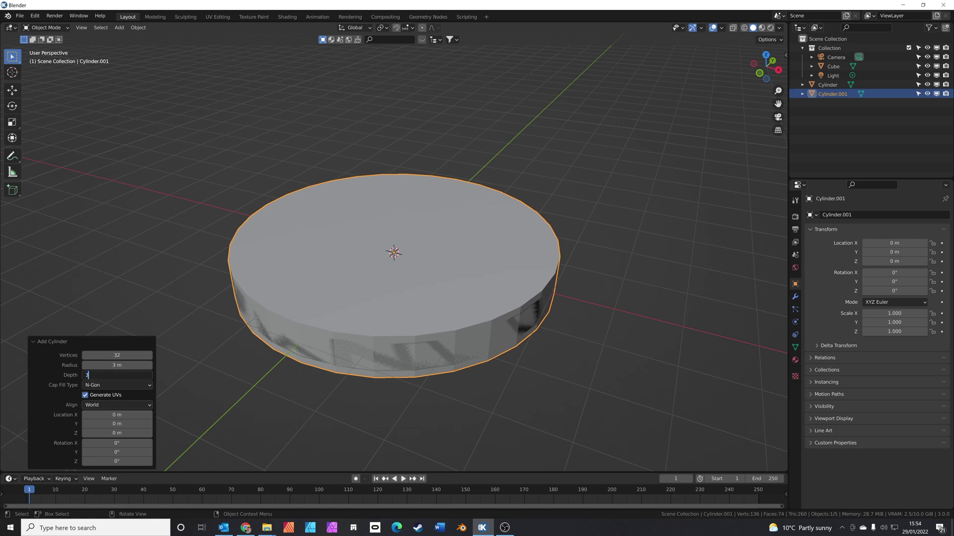
{"action": "key", "text": "Return"}
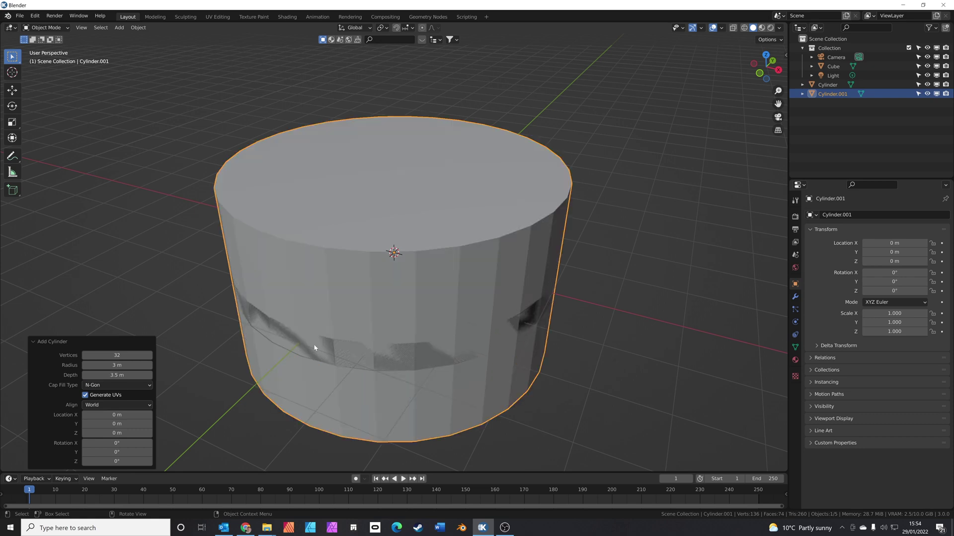
{"action": "mouse_move", "coordinate": [119, 355]}
{"action": "left_mouse_down"}
{"action": "mouse_move", "coordinate": [111, 356]}
{"action": "mouse_move", "coordinate": [127, 356]}
{"action": "left_mouse_up"}
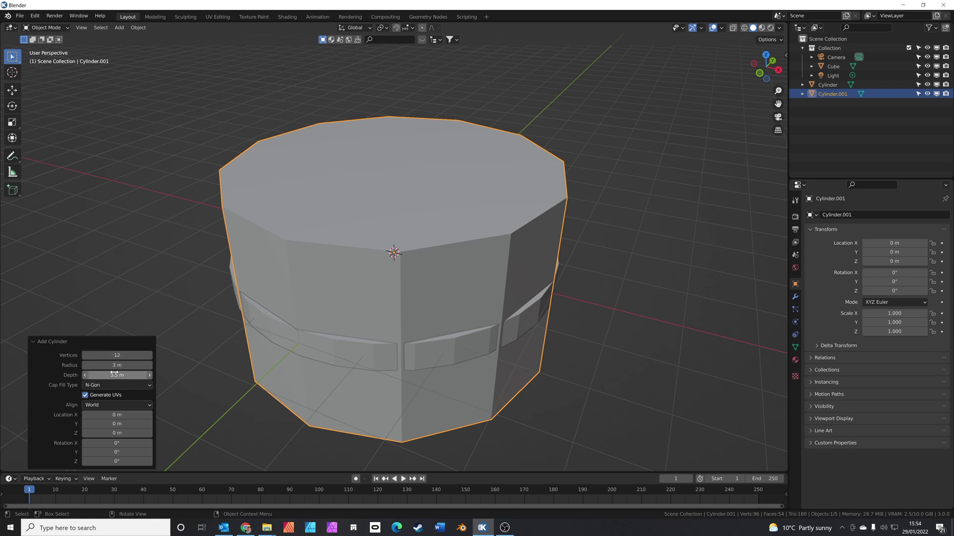
{"action": "left_click_drag", "start_coordinate": [111, 365], "coordinate": [106, 365]}
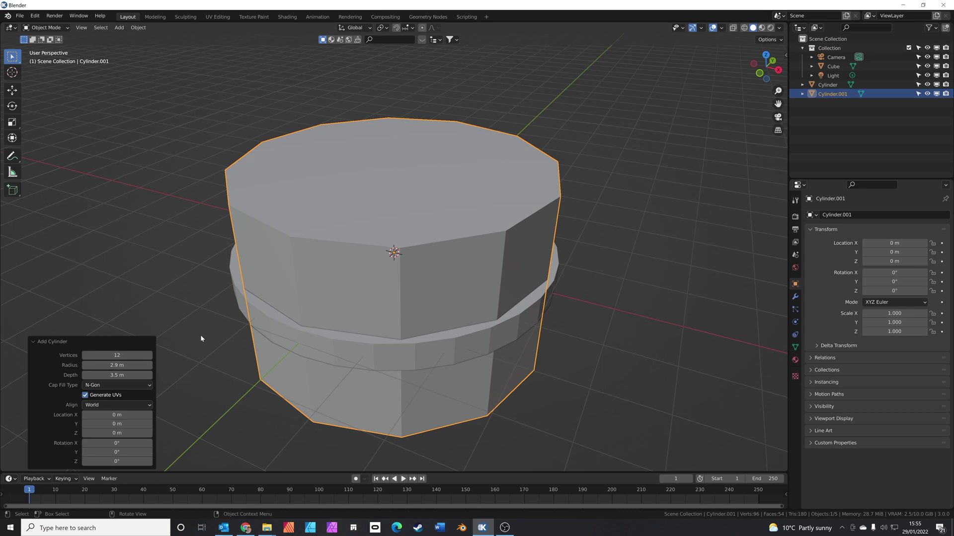
{"action": "left_click", "coordinate": [451, 303]}
Raise the tall cylinder along Z to 1.5959 m.
{"action": "key", "text": "g"}
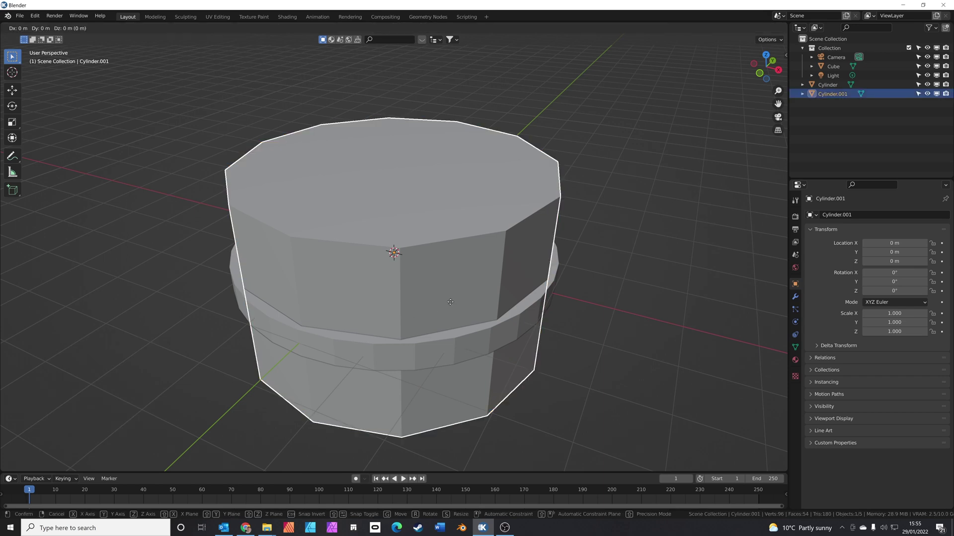
{"action": "key", "text": "z"}
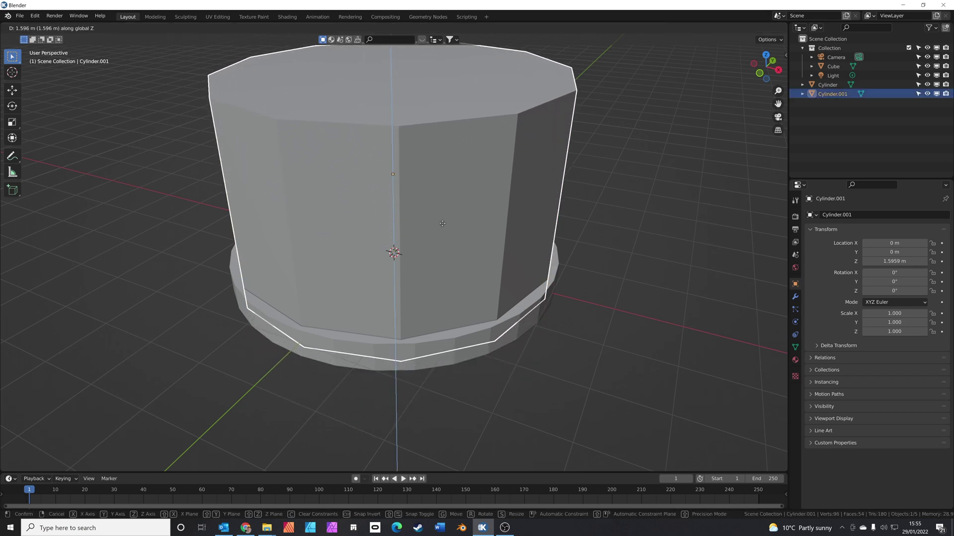
{"action": "left_click", "coordinate": [442, 223]}
{"action": "middle_click_drag", "start_coordinate": [442, 223], "coordinate": [413, 283]}
{"action": "scroll", "coordinate": [413, 283], "scroll_direction": "down", "scroll_amount": 3}
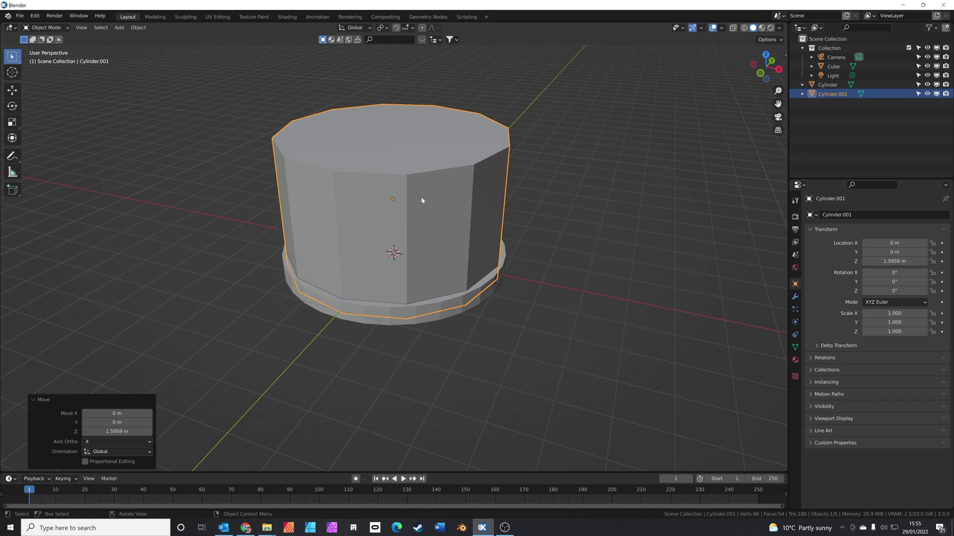
In Edit Mode with face selection, delete the tall cylinder's top face.
{"action": "key", "text": "Tab"}
{"action": "middle_click_drag", "start_coordinate": [421, 197], "coordinate": [416, 174]}
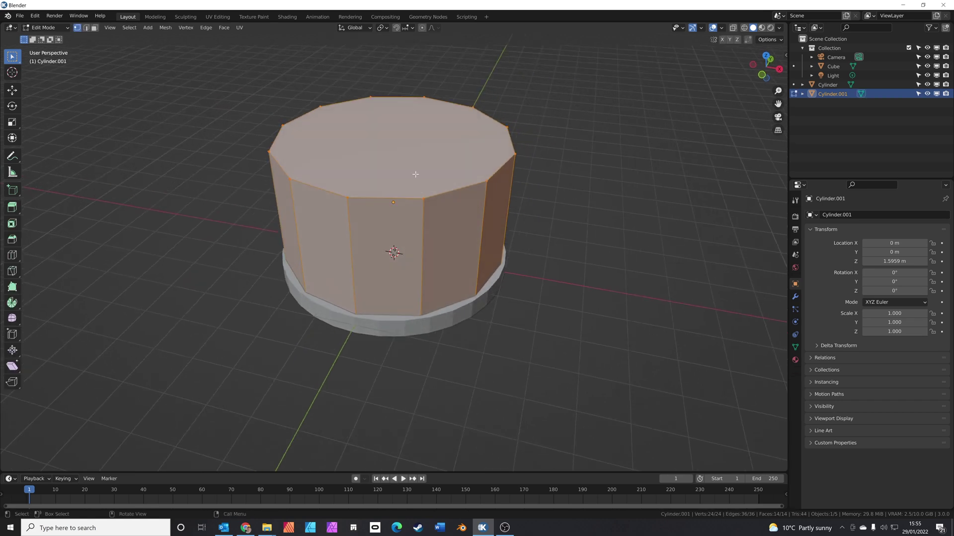
{"action": "key", "text": "3"}
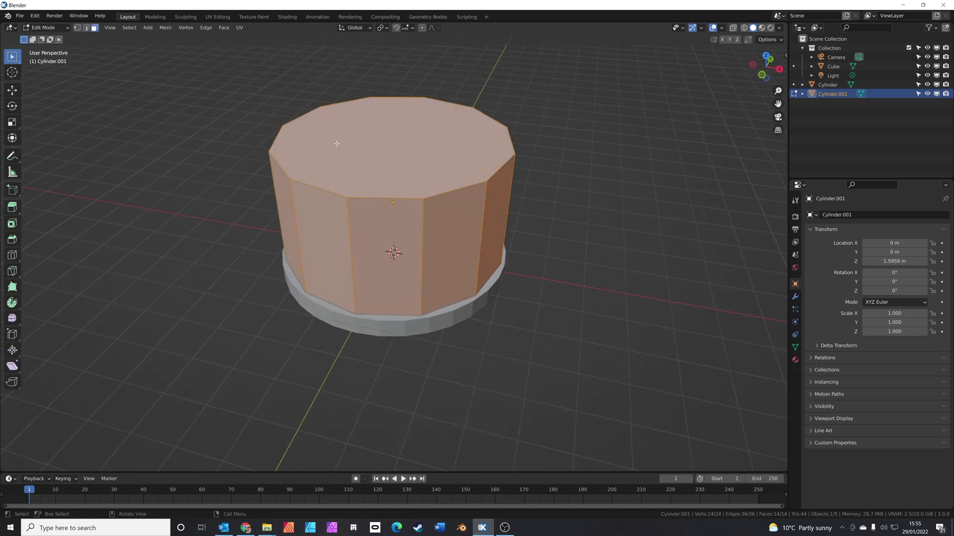
{"action": "left_click", "coordinate": [77, 28]}
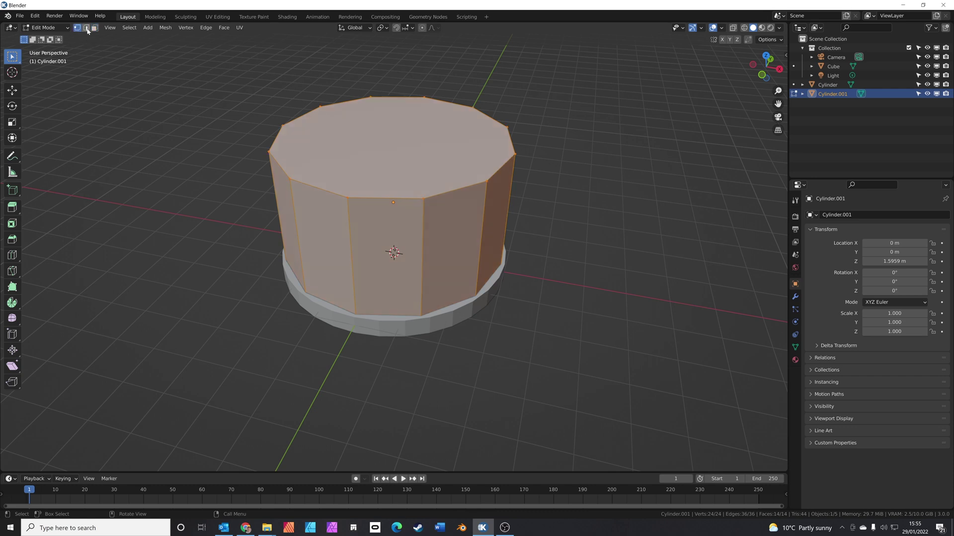
{"action": "left_click", "coordinate": [86, 28]}
{"action": "left_click", "coordinate": [95, 29]}
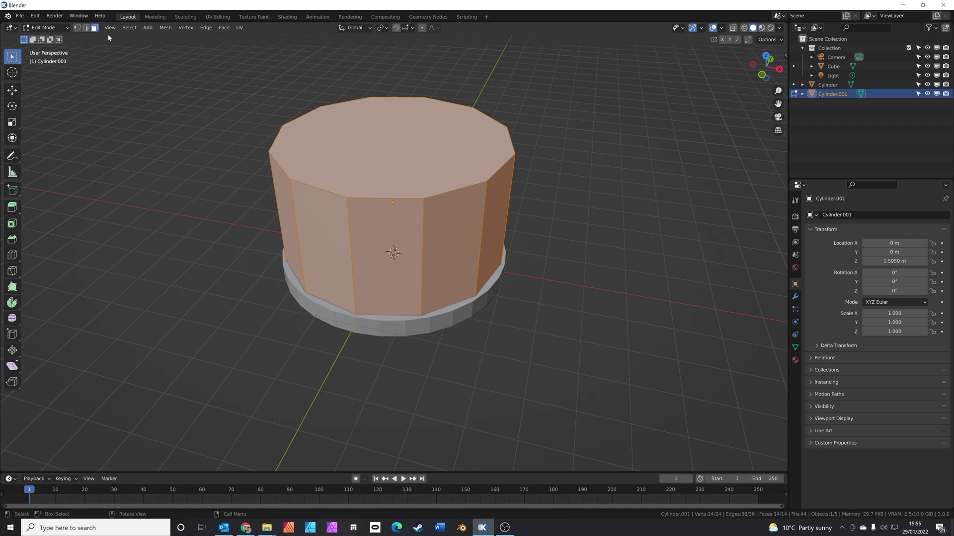
{"action": "left_click", "coordinate": [396, 139]}
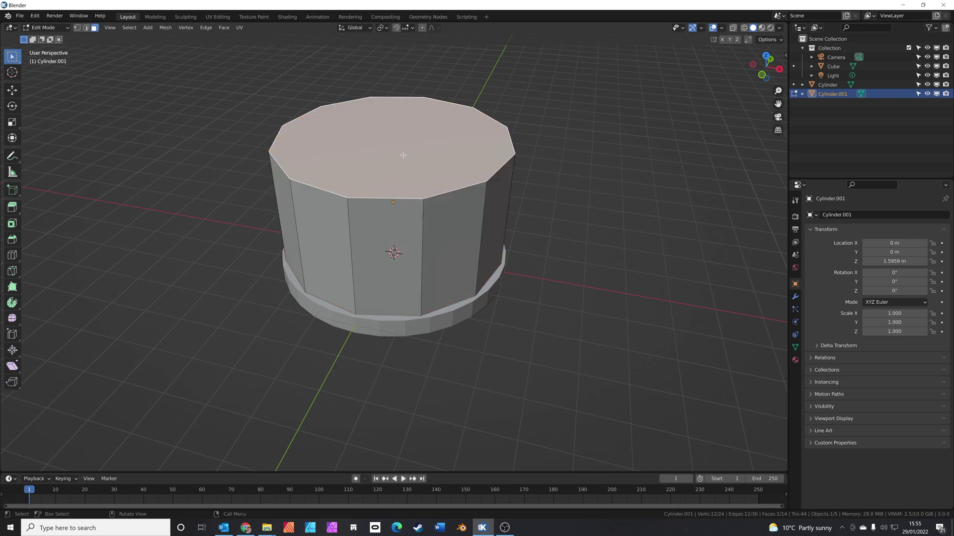
{"action": "middle_click_drag", "start_coordinate": [403, 155], "coordinate": [406, 152]}
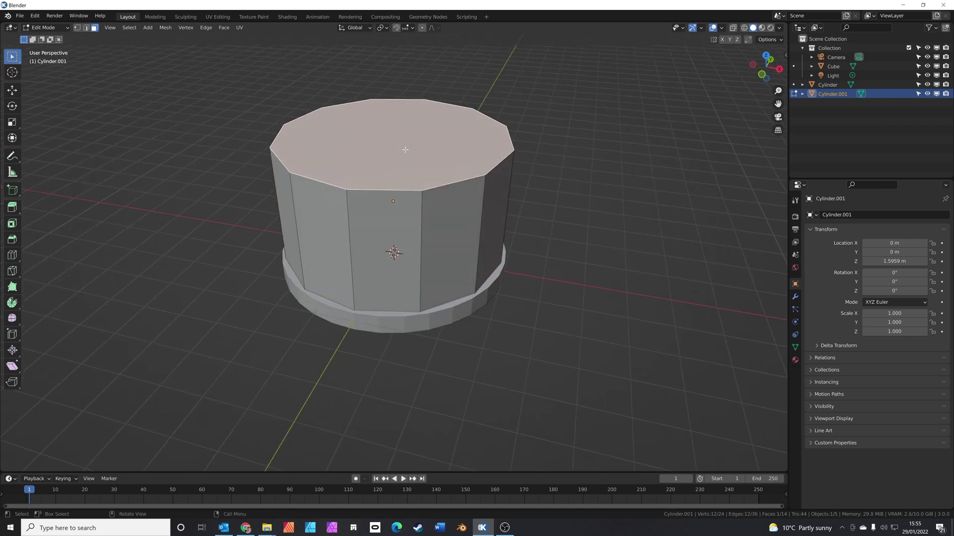
{"action": "key", "text": "x"}
{"action": "left_click", "coordinate": [387, 172]}
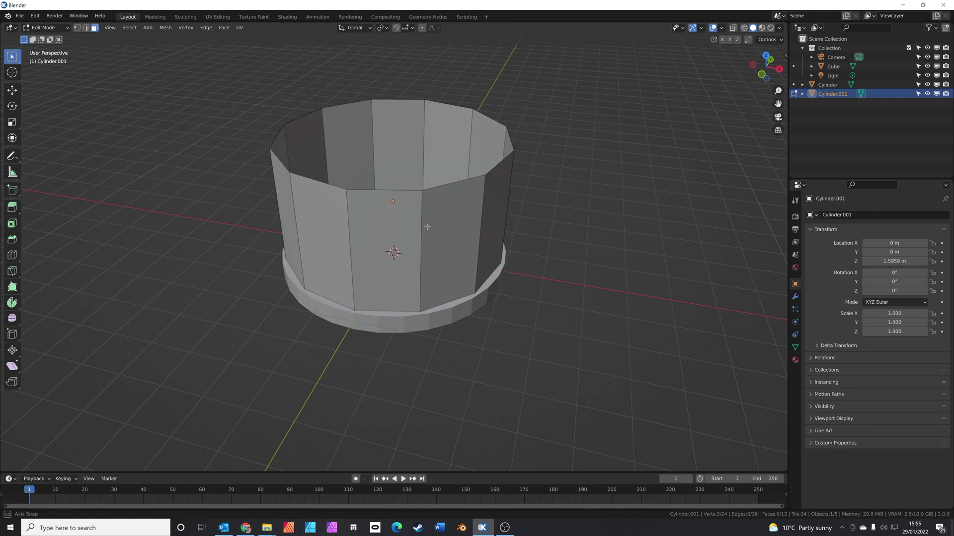
Delete one right-side face of the cylinder.
{"action": "middle_click_drag", "start_coordinate": [425, 223], "coordinate": [472, 230]}
{"action": "left_click", "coordinate": [483, 227]}
{"action": "key", "text": "x"}
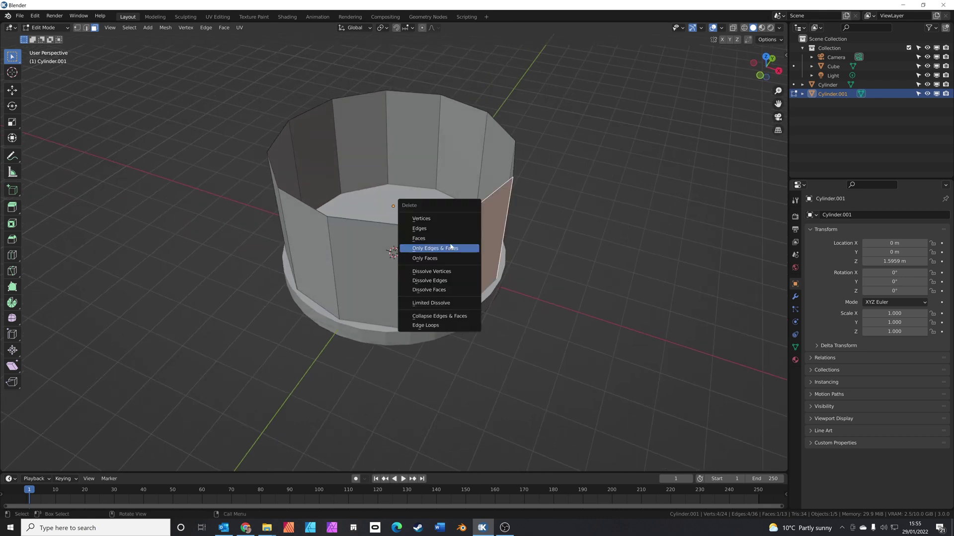
{"action": "left_click", "coordinate": [445, 242]}
Delete six more front and left side faces, leaving only the curved back wall.
{"action": "left_click", "coordinate": [416, 249]}
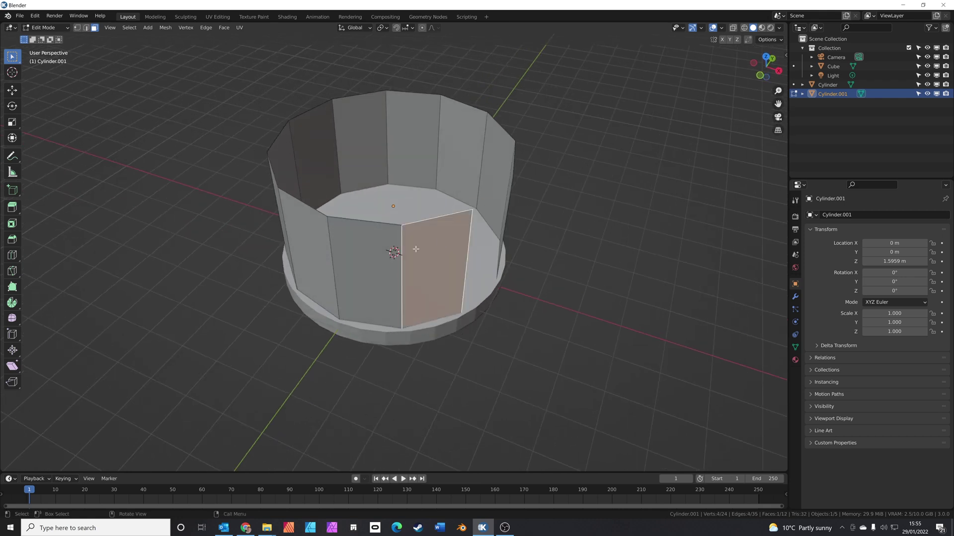
{"action": "left_click", "coordinate": [363, 256], "text": "shift"}
{"action": "middle_click_drag", "start_coordinate": [363, 255], "coordinate": [290, 221]}
{"action": "left_click", "coordinate": [347, 234], "text": "shift"}
{"action": "left_click", "coordinate": [318, 221], "text": "shift"}
{"action": "left_click", "coordinate": [294, 234], "text": "shift"}
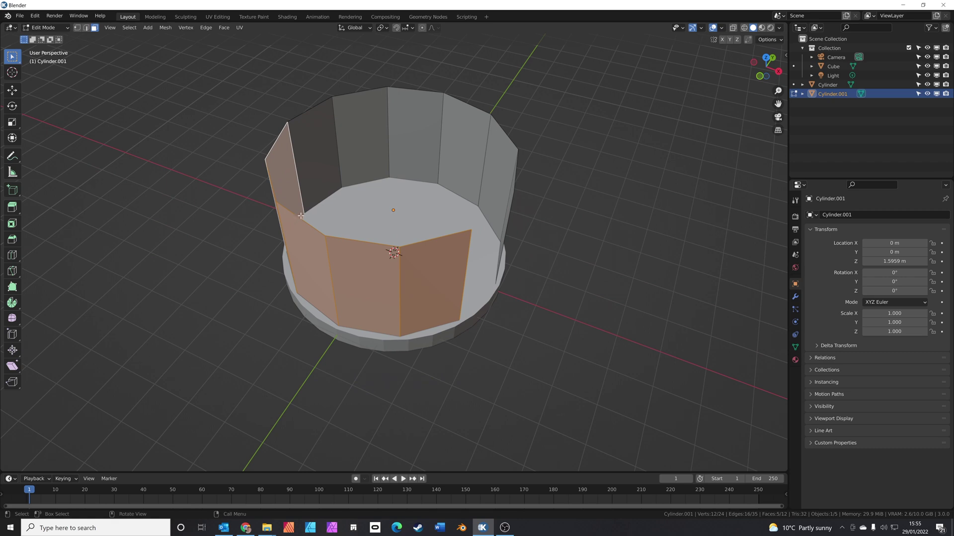
{"action": "left_click", "coordinate": [310, 168], "text": "shift"}
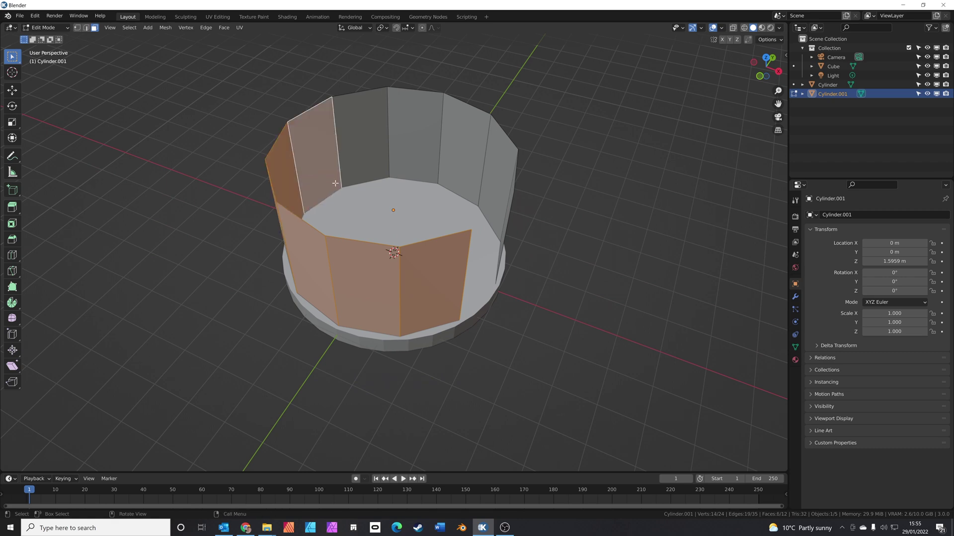
{"action": "middle_click_drag", "start_coordinate": [335, 184], "coordinate": [316, 161]}
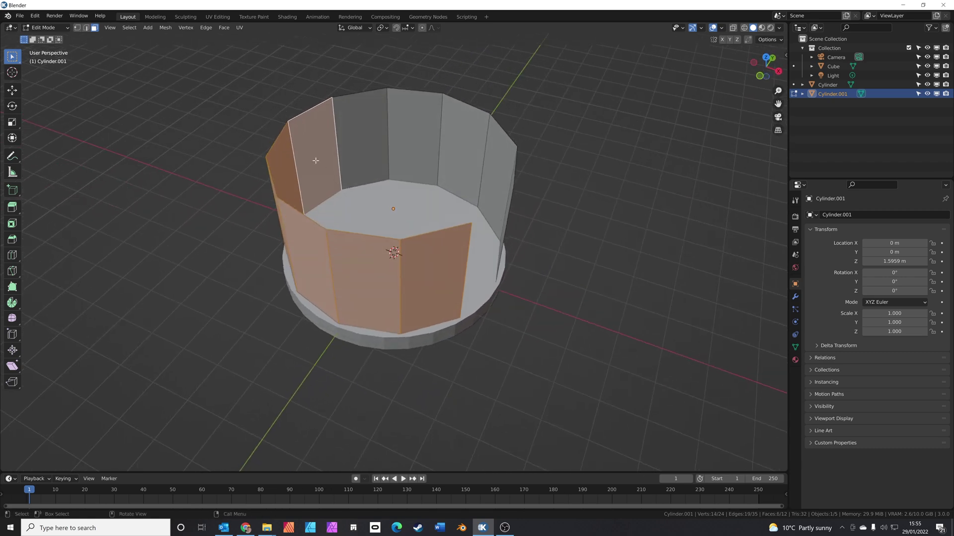
{"action": "key", "text": "x"}
{"action": "left_click", "coordinate": [362, 189]}
{"action": "middle_click_drag", "start_coordinate": [362, 190], "coordinate": [482, 152]}
{"action": "middle_click_drag", "start_coordinate": [325, 152], "coordinate": [496, 166]}
Back in Object Mode, give the curved wall a new material named Glass.
{"action": "key", "text": "Tab"}
{"action": "left_click", "coordinate": [538, 168]}
{"action": "left_click", "coordinate": [484, 170]}
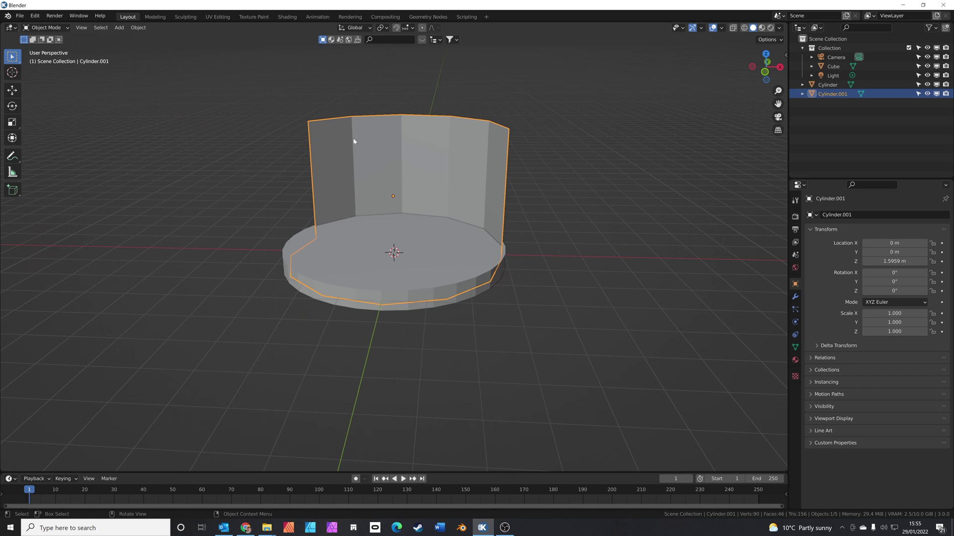
{"action": "middle_click_drag", "start_coordinate": [549, 219], "coordinate": [547, 226]}
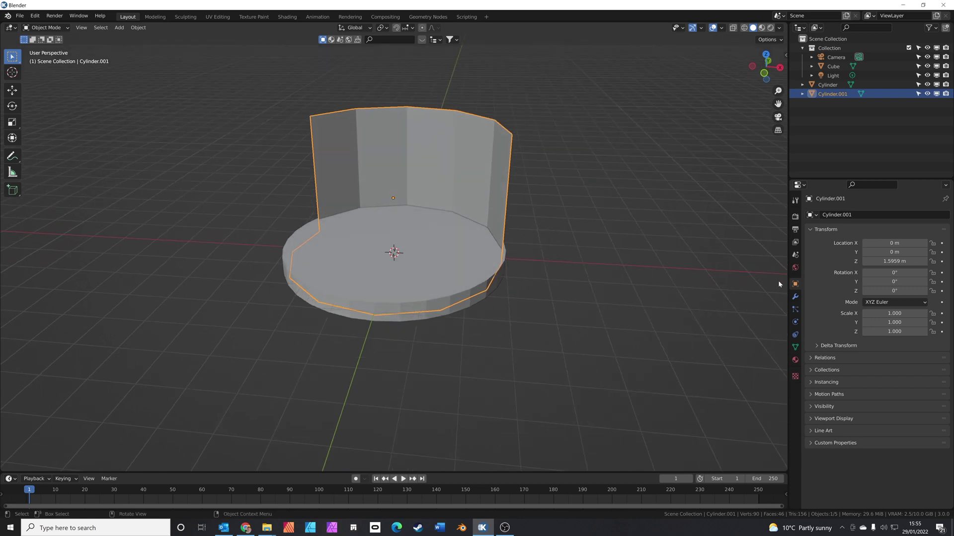
{"action": "left_click", "coordinate": [794, 359]}
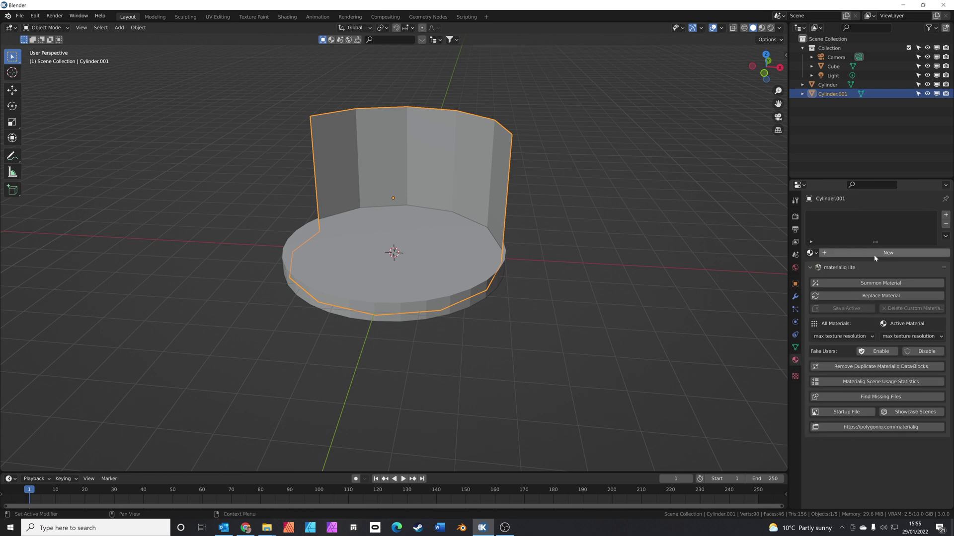
{"action": "left_click", "coordinate": [875, 255]}
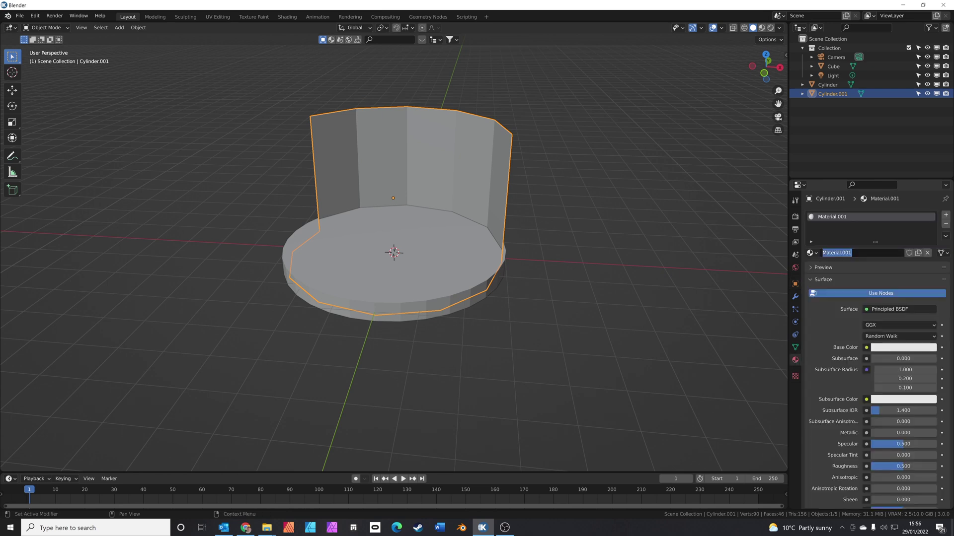
{"action": "type", "text": "Glass"}
{"action": "key", "text": "Return"}
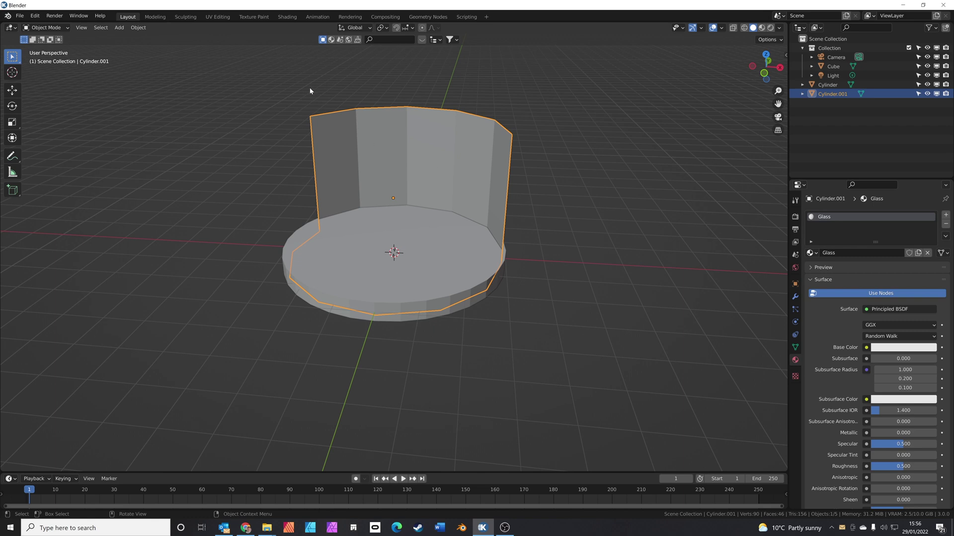
Switch to the Shading workspace and enlarge the node editor.
{"action": "left_click", "coordinate": [286, 17]}
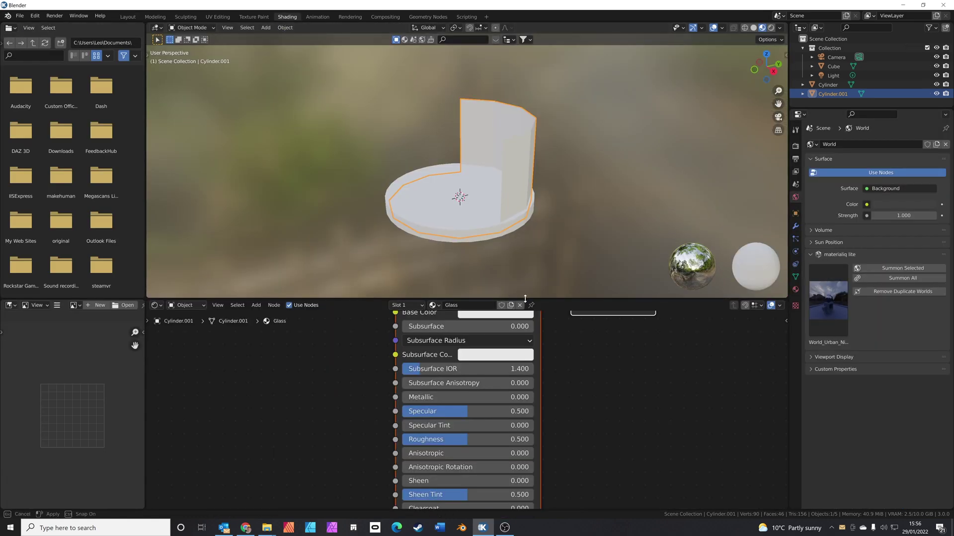
{"action": "left_click_drag", "start_coordinate": [526, 294], "coordinate": [527, 236]}
{"action": "scroll", "coordinate": [563, 333], "scroll_direction": "down", "scroll_amount": 3}
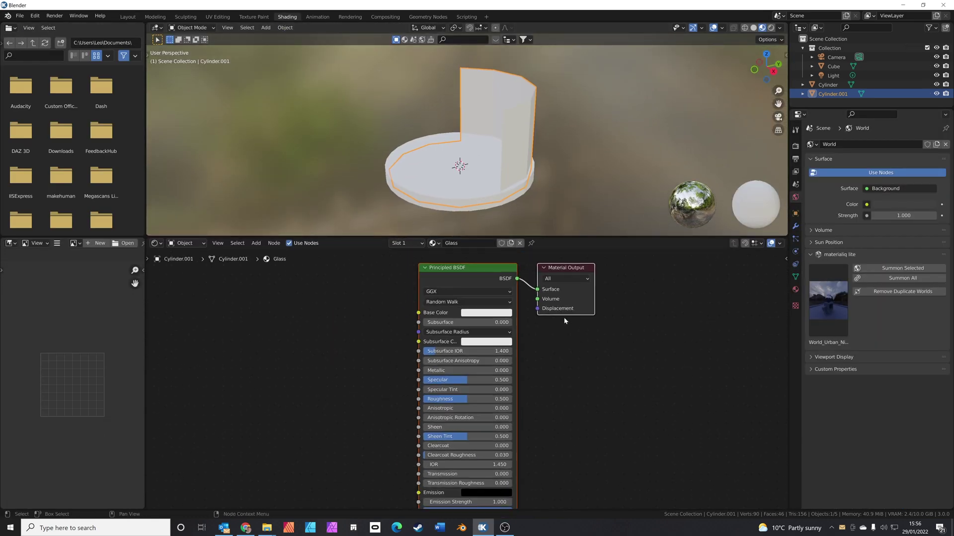
{"action": "left_click", "coordinate": [599, 327]}
{"action": "middle_click_drag", "start_coordinate": [551, 175], "coordinate": [517, 162]}
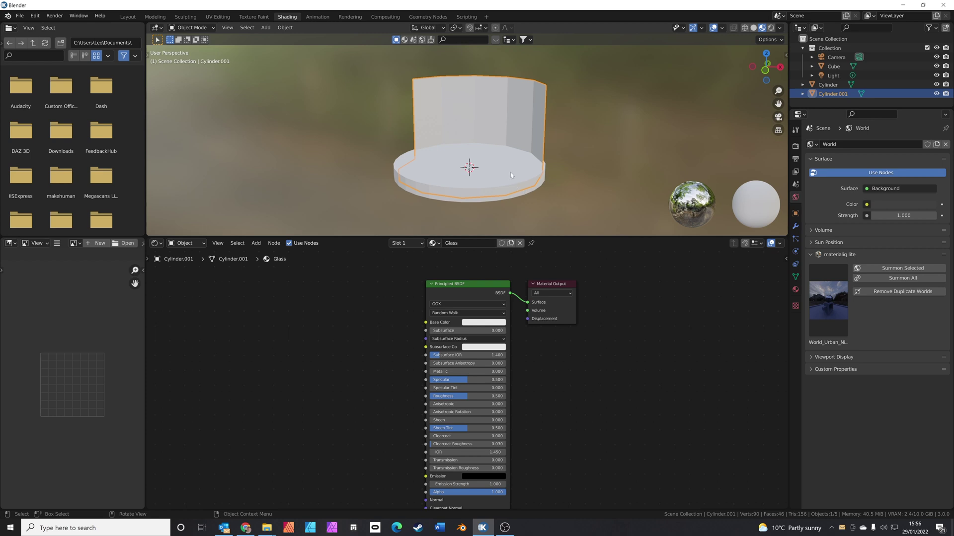
{"action": "middle_click_drag", "start_coordinate": [498, 171], "coordinate": [490, 172]}
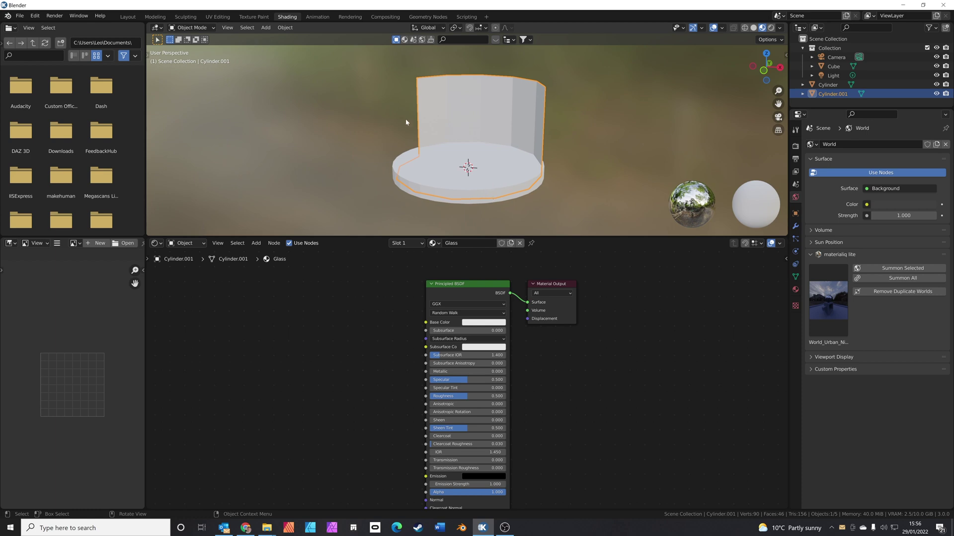
Set Principled BSDF Subsurface IOR 1.010, Specular, Roughness, Sheen Tint 0, Transmission 1.
{"action": "left_click", "coordinate": [483, 290]}
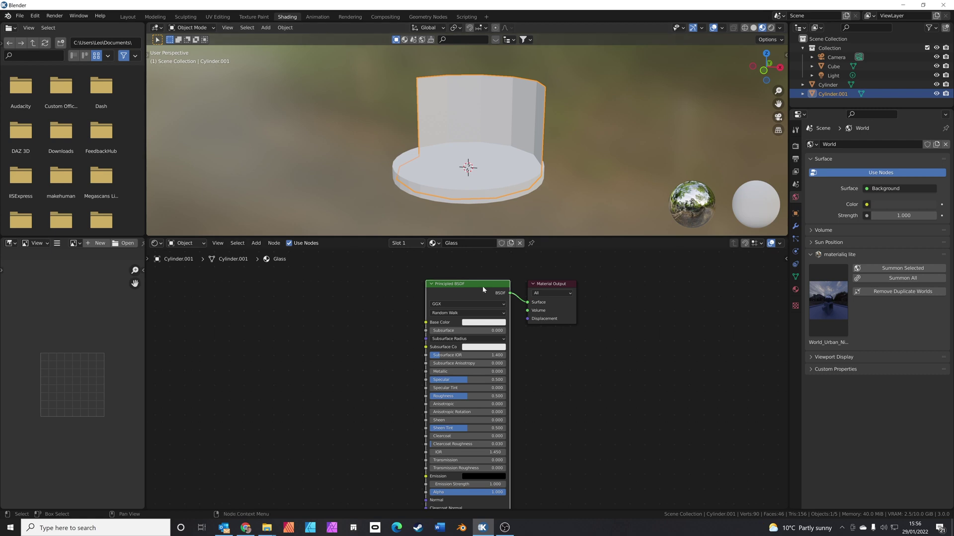
{"action": "left_click_drag", "start_coordinate": [484, 290], "coordinate": [343, 268]}
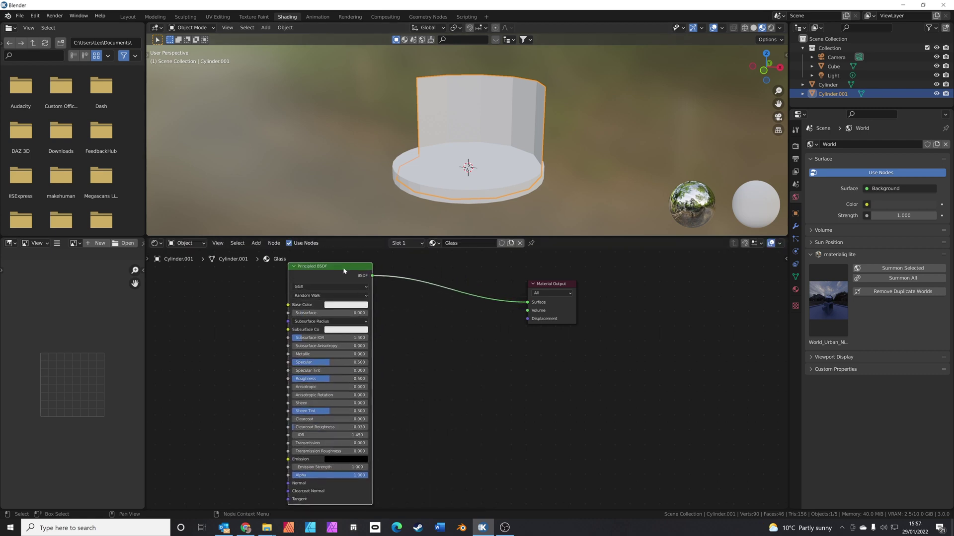
{"action": "left_click_drag", "start_coordinate": [338, 337], "coordinate": [303, 350]}
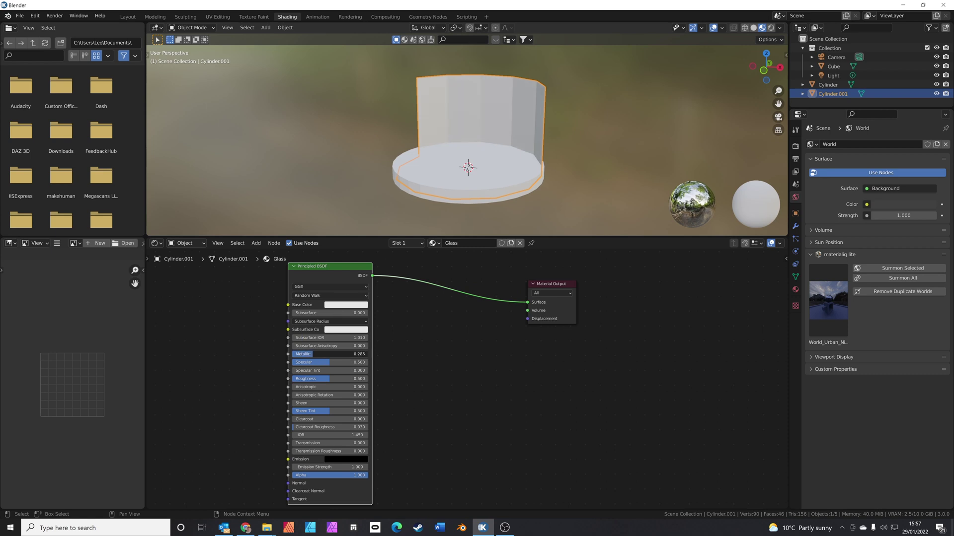
{"action": "left_click_drag", "start_coordinate": [324, 364], "coordinate": [297, 380]}
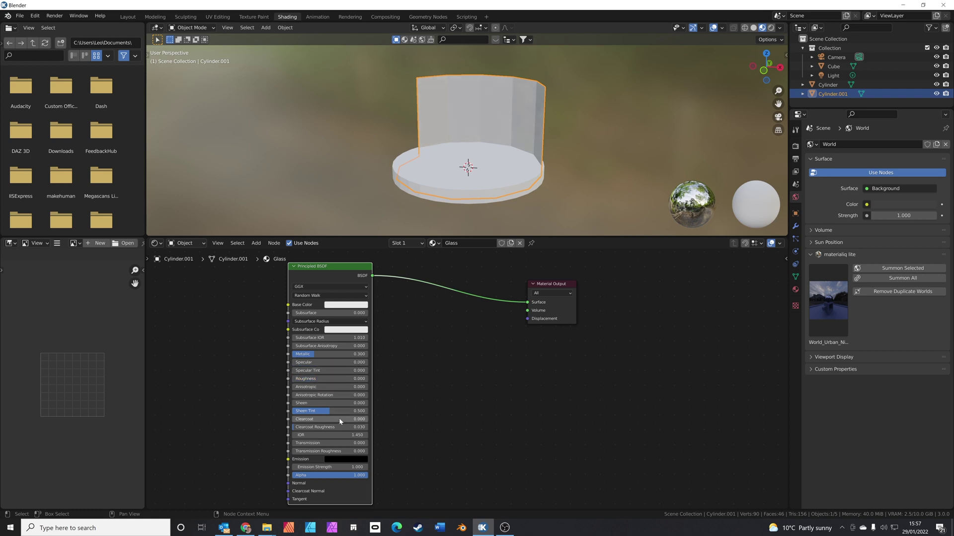
{"action": "mouse_move", "coordinate": [330, 412]}
{"action": "left_mouse_down"}
{"action": "mouse_move", "coordinate": [301, 411]}
{"action": "mouse_move", "coordinate": [325, 429]}
{"action": "left_mouse_up"}
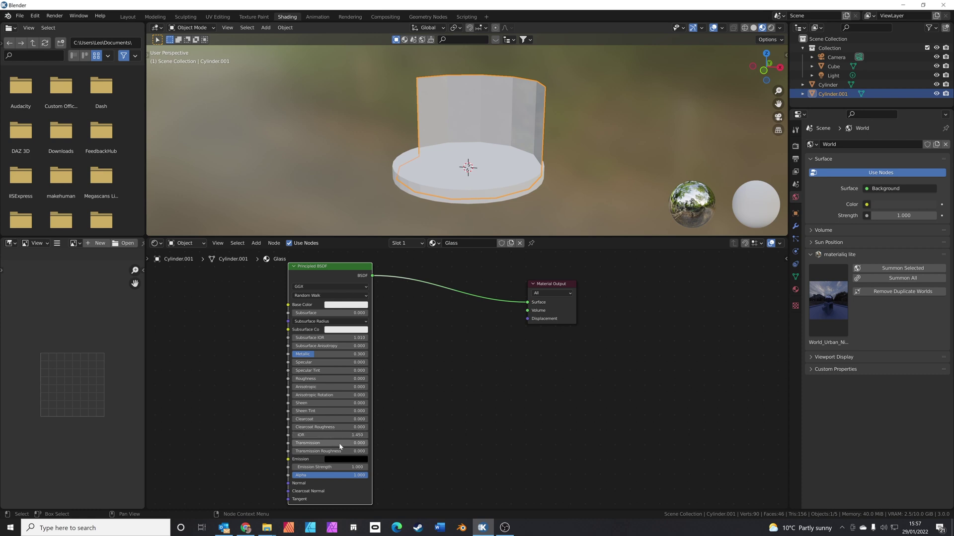
{"action": "left_click_drag", "start_coordinate": [341, 447], "coordinate": [417, 442]}
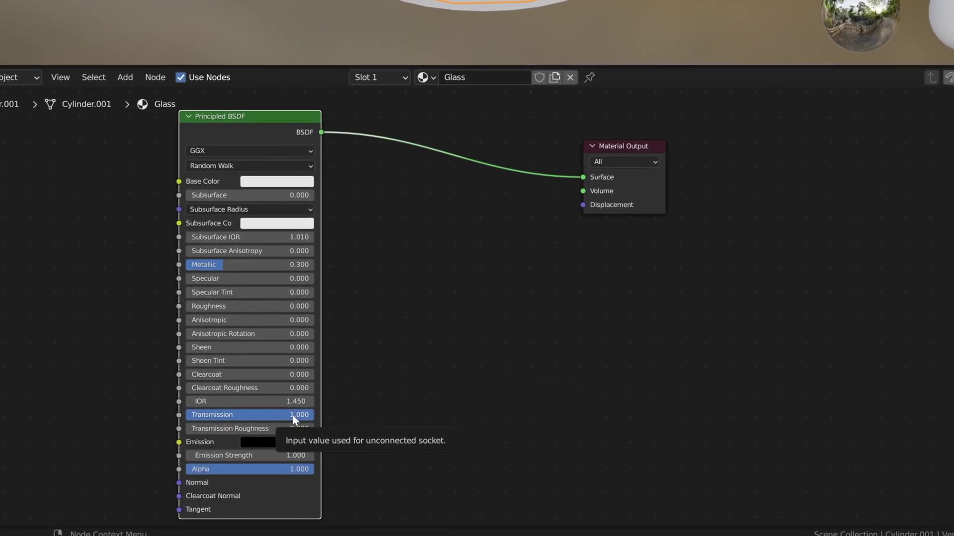
Add a Transparent BSDF node to the Glass node tree.
{"action": "key", "text": "shift+a"}
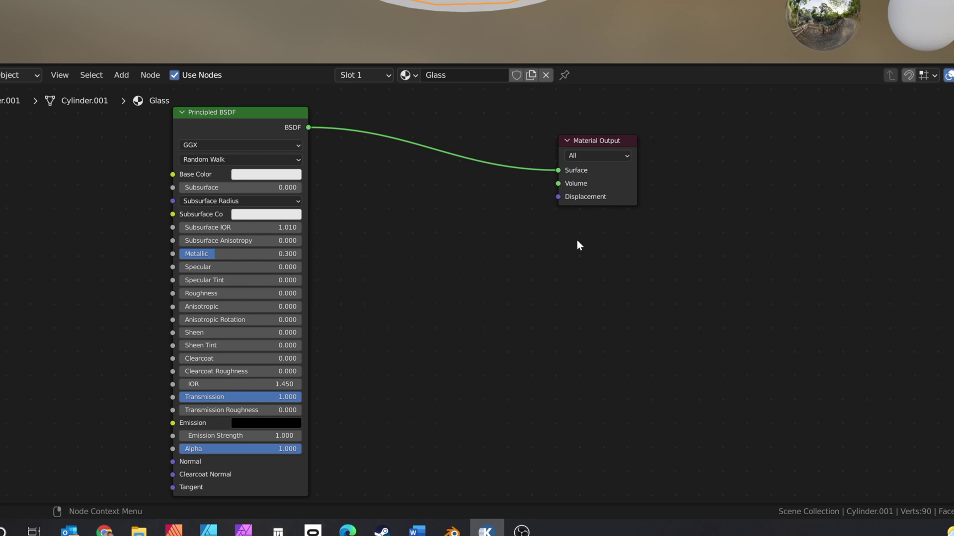
{"action": "key", "text": "shift+a"}
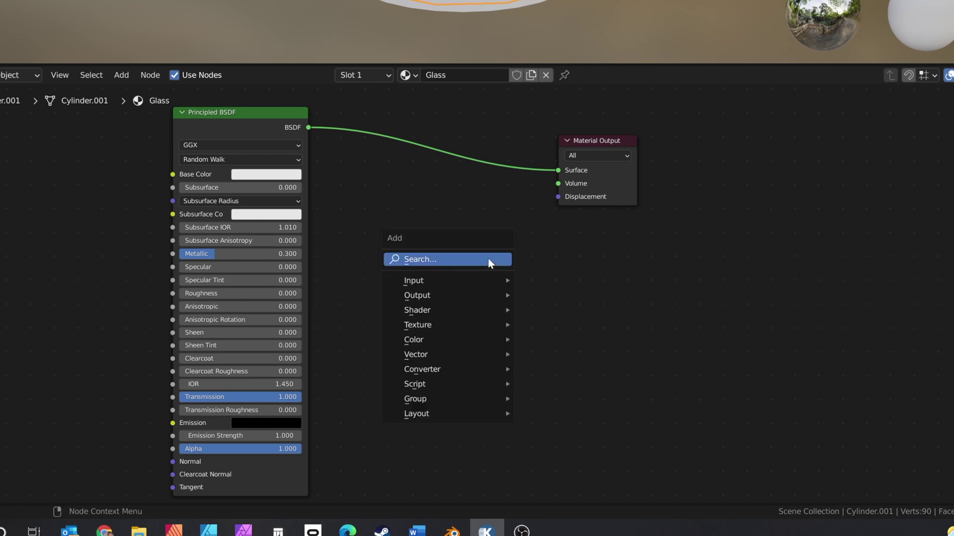
{"action": "left_click", "coordinate": [488, 258]}
{"action": "type", "text": "tra"}
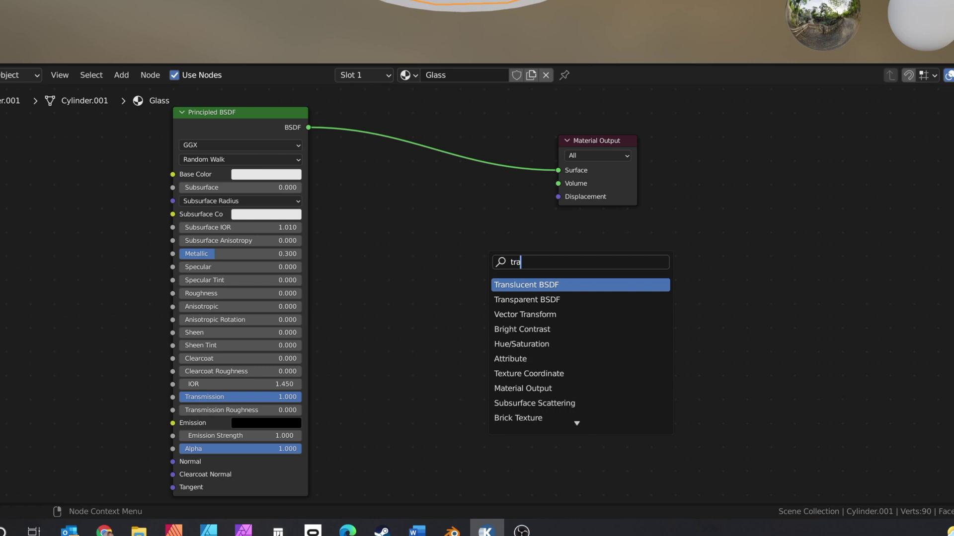
{"action": "left_click", "coordinate": [526, 300]}
{"action": "left_click", "coordinate": [437, 270]}
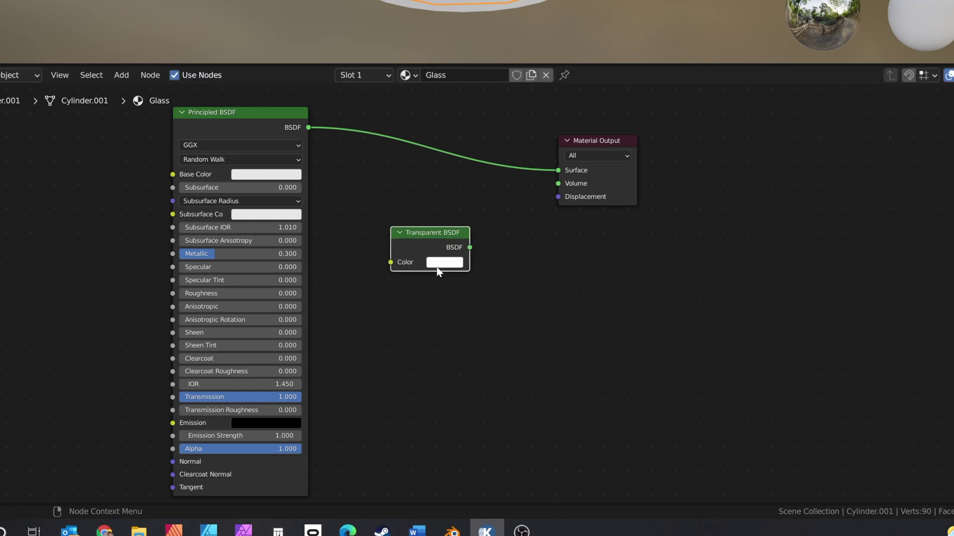
Add a Mix Shader node to the right of the Transparent BSDF.
{"action": "key", "text": "shift+a"}
{"action": "left_click", "coordinate": [506, 253]}
{"action": "type", "text": "mix"}
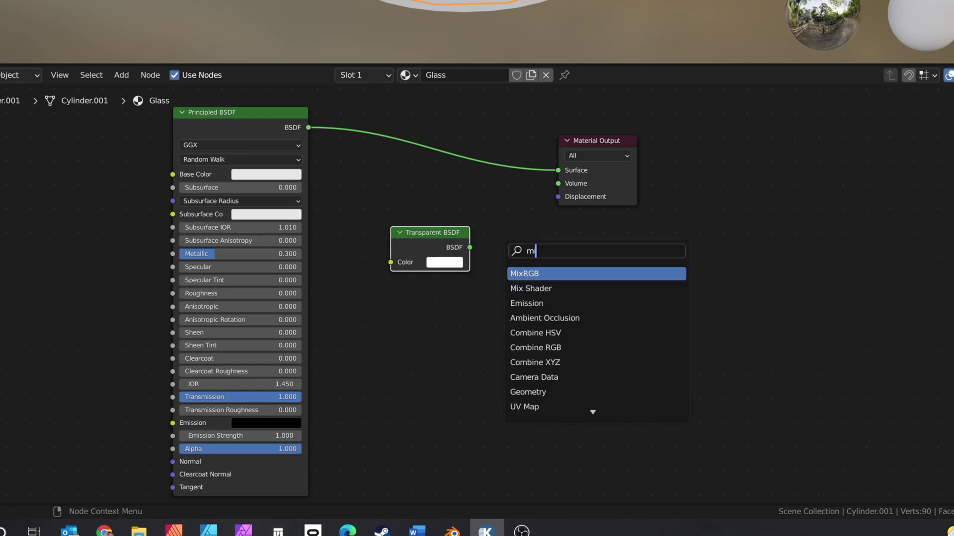
{"action": "left_click", "coordinate": [590, 288]}
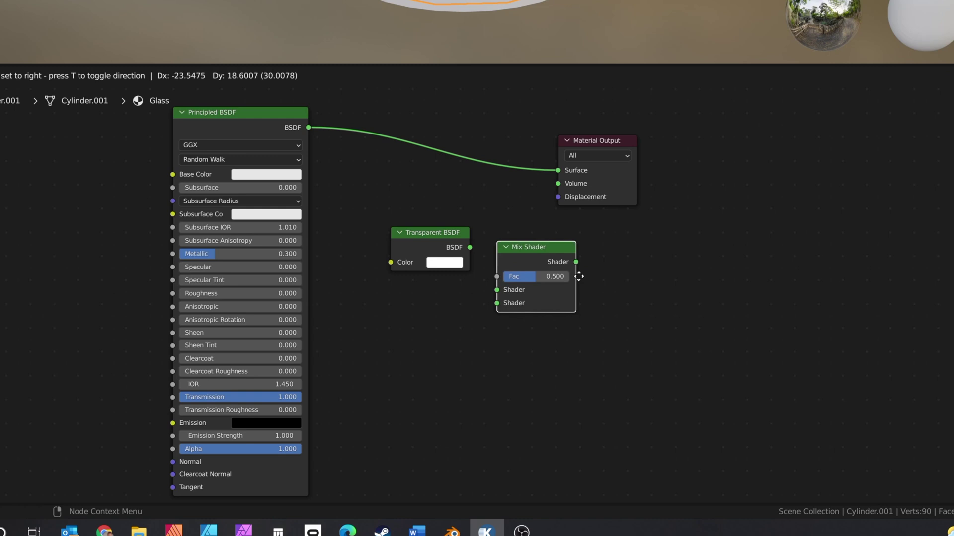
{"action": "left_click", "coordinate": [598, 263]}
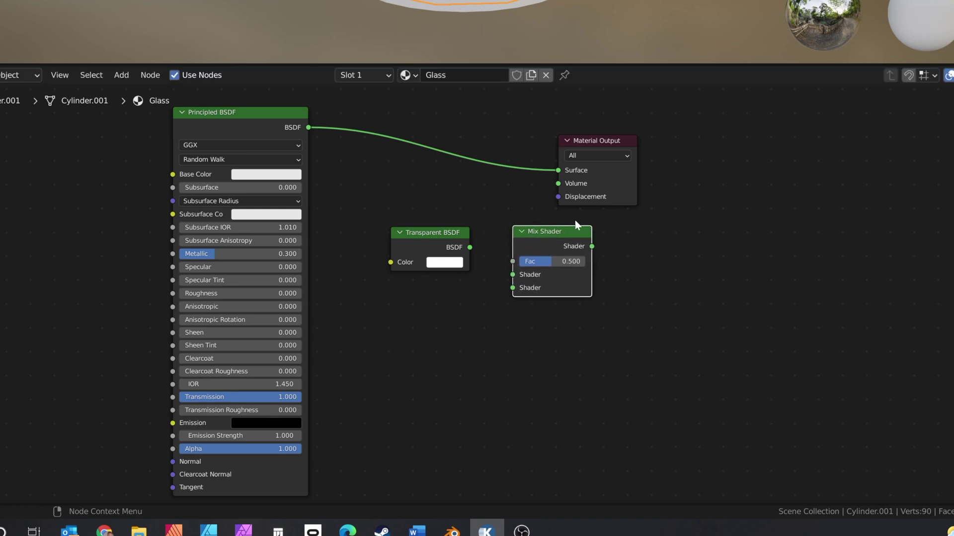
Add a Light Path node above the other nodes.
{"action": "key", "text": "shift+a"}
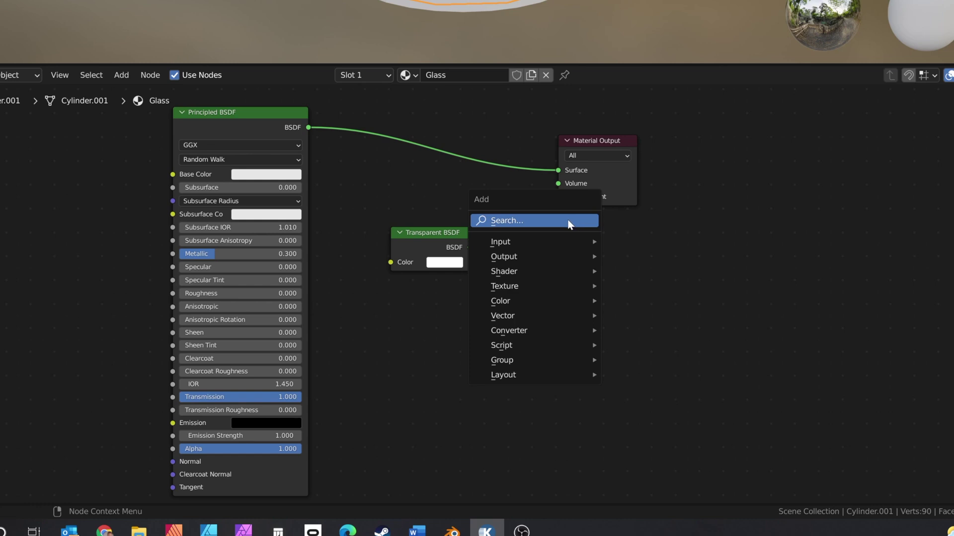
{"action": "left_click", "coordinate": [569, 222]}
{"action": "type", "text": "ligh"}
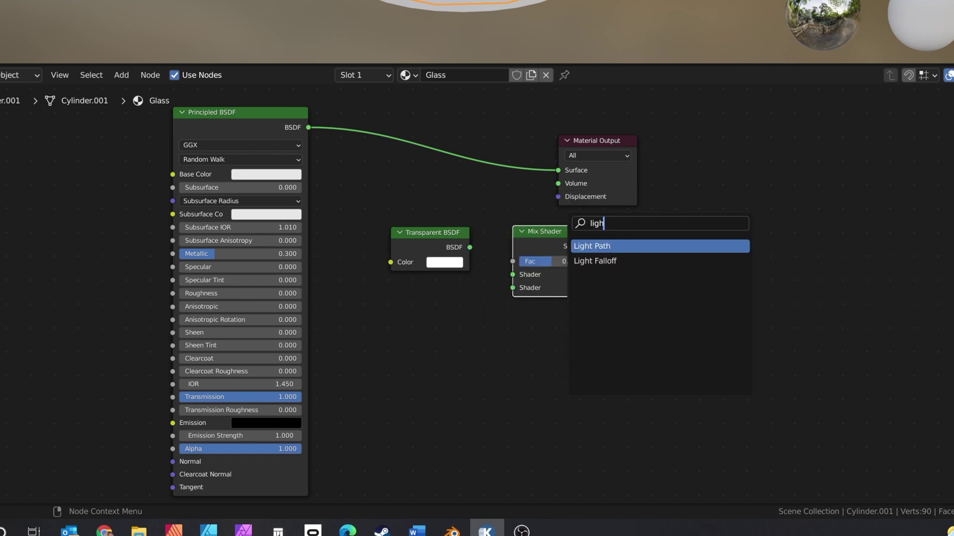
{"action": "key", "text": "Return"}
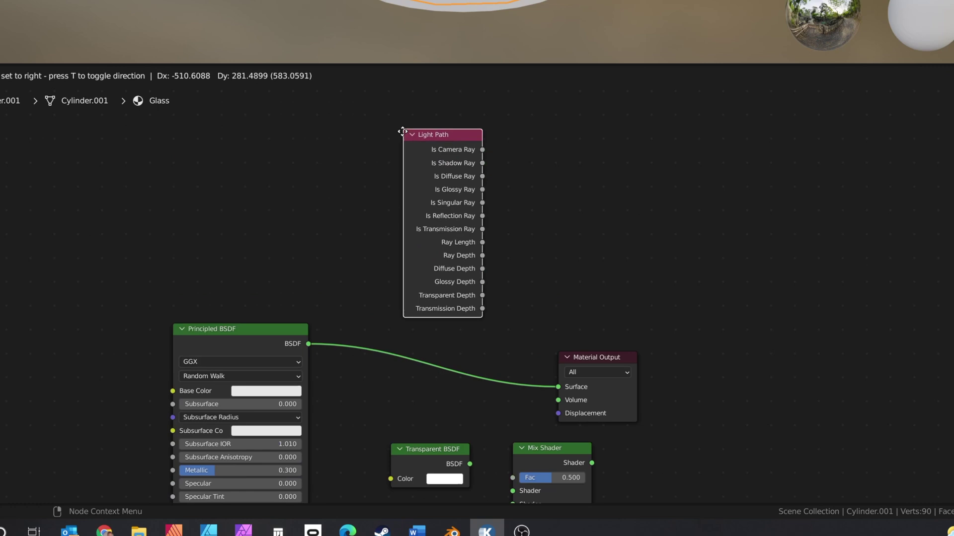
{"action": "left_click", "coordinate": [400, 149]}
Connect Transparent BSDF and Principled BSDF into the Mix Shader's two Shader inputs.
{"action": "scroll", "coordinate": [506, 197], "scroll_direction": "down", "scroll_amount": 2}
{"action": "middle_click_drag", "start_coordinate": [543, 213], "coordinate": [645, 114]}
{"action": "scroll", "coordinate": [645, 113], "scroll_direction": "down", "scroll_amount": 1}
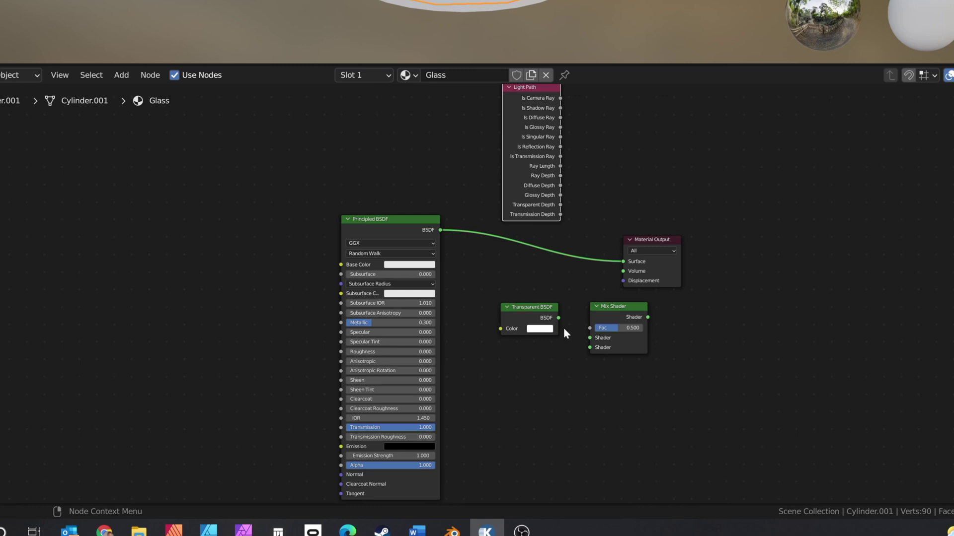
{"action": "left_click_drag", "start_coordinate": [559, 319], "coordinate": [590, 339]}
{"action": "left_click_drag", "start_coordinate": [622, 261], "coordinate": [590, 348]}
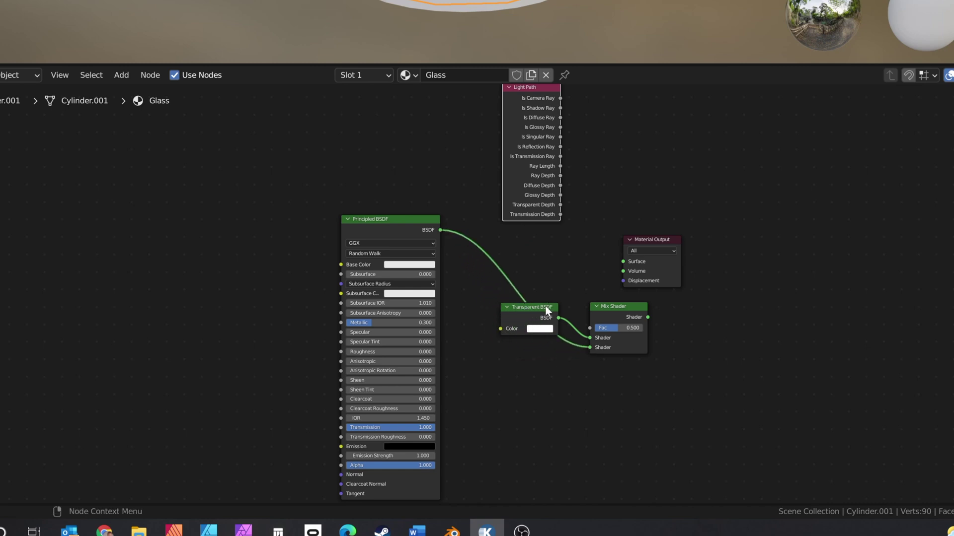
Link Mix Shader to Material Output Surface and Is Camera Ray to Mix Shader Fac.
{"action": "left_click_drag", "start_coordinate": [546, 311], "coordinate": [566, 273]}
{"action": "left_click_drag", "start_coordinate": [643, 247], "coordinate": [719, 272]}
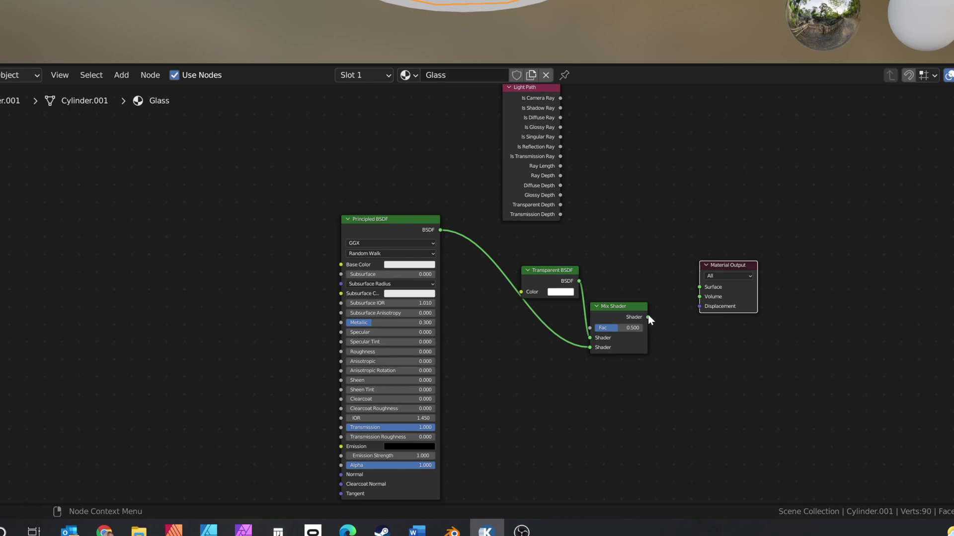
{"action": "left_click_drag", "start_coordinate": [648, 317], "coordinate": [700, 287]}
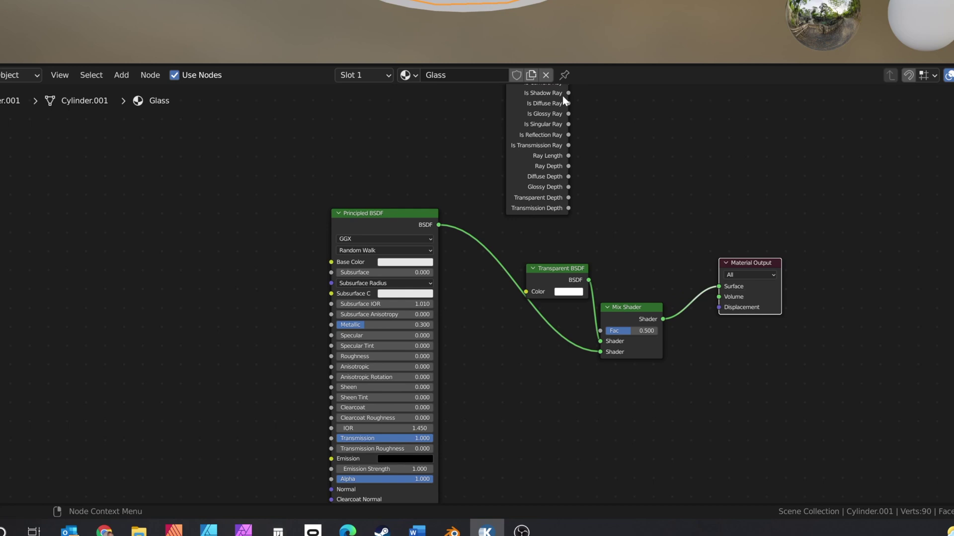
{"action": "left_click_drag", "start_coordinate": [560, 98], "coordinate": [626, 281]}
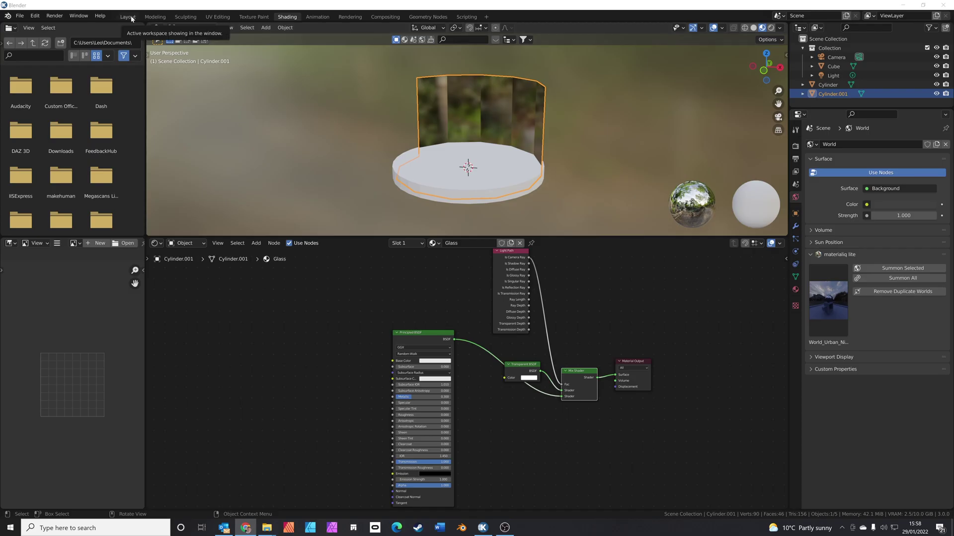
In the Layout workspace, rename Cylinder.001 to 'Glass window'.
{"action": "left_click", "coordinate": [130, 17]}
{"action": "double_click", "coordinate": [832, 94]}
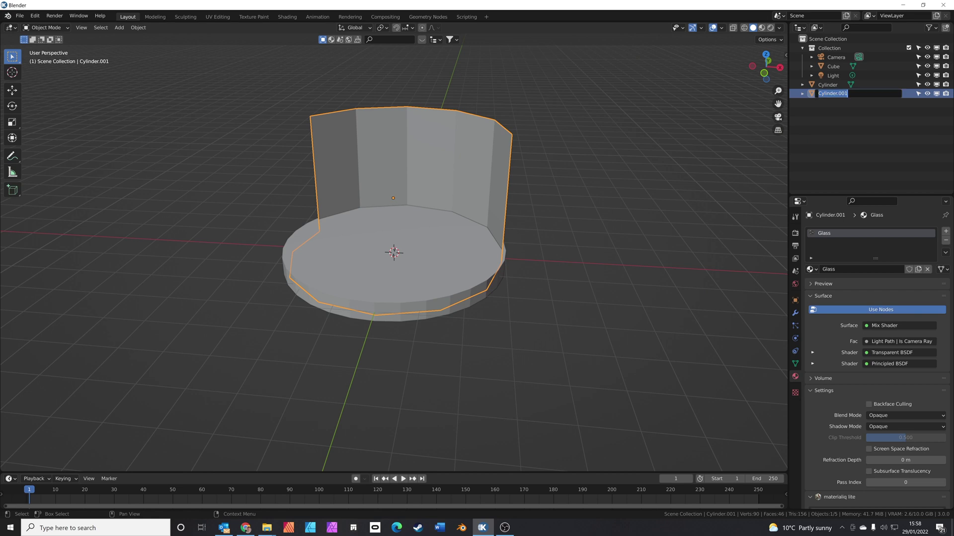
{"action": "type", "text": "Glass window"}
{"action": "key", "text": "Return"}
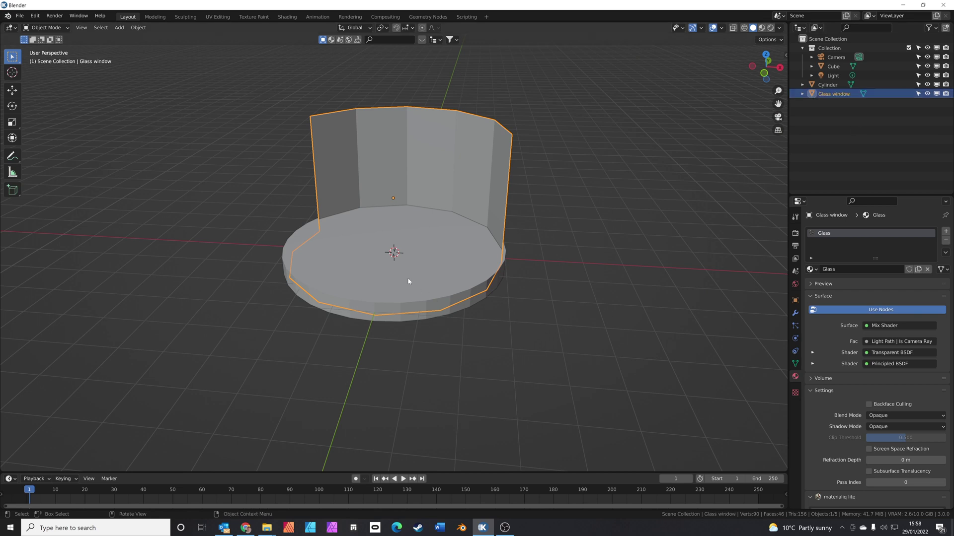
Rename the Cylinder disc to 'Floor' and switch to top view.
{"action": "left_click", "coordinate": [408, 281]}
{"action": "double_click", "coordinate": [827, 84]}
{"action": "type", "text": "Floor"}
{"action": "key", "text": "Return"}
{"action": "left_click", "coordinate": [616, 189]}
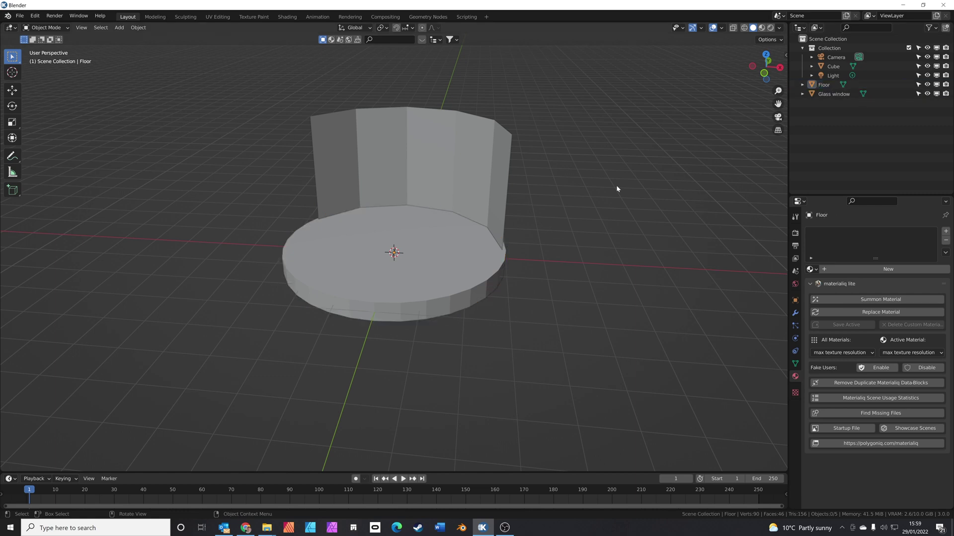
{"action": "key", "text": "KP_7"}
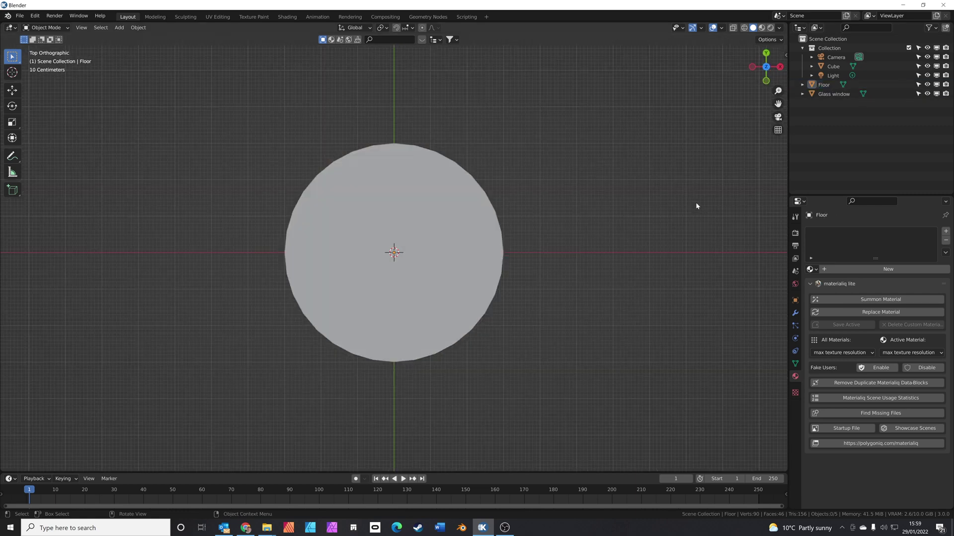
Move the cube onto the Floor disc and scale it down twice.
{"action": "scroll", "coordinate": [566, 237], "scroll_direction": "down", "scroll_amount": 3}
{"action": "left_click", "coordinate": [697, 251]}
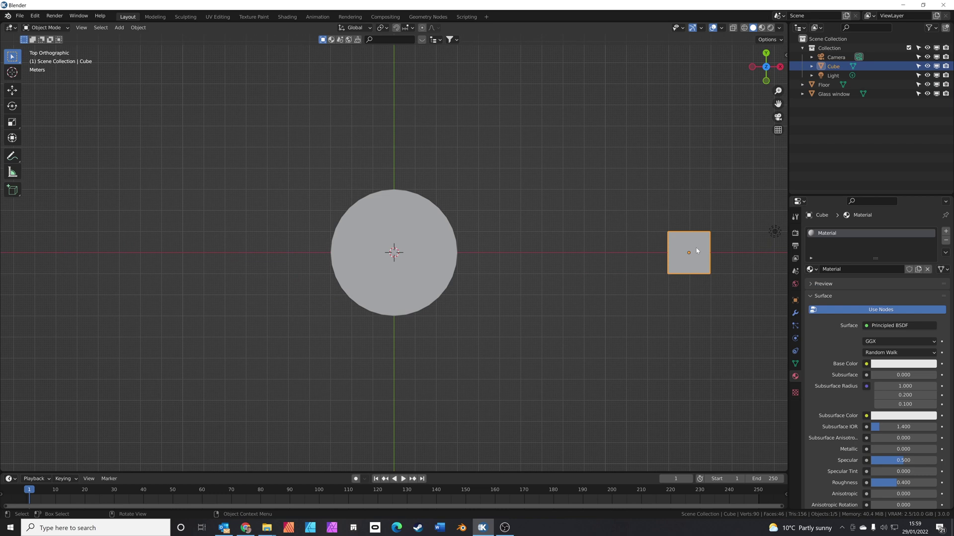
{"action": "left_click_drag", "start_coordinate": [697, 251], "coordinate": [452, 278]}
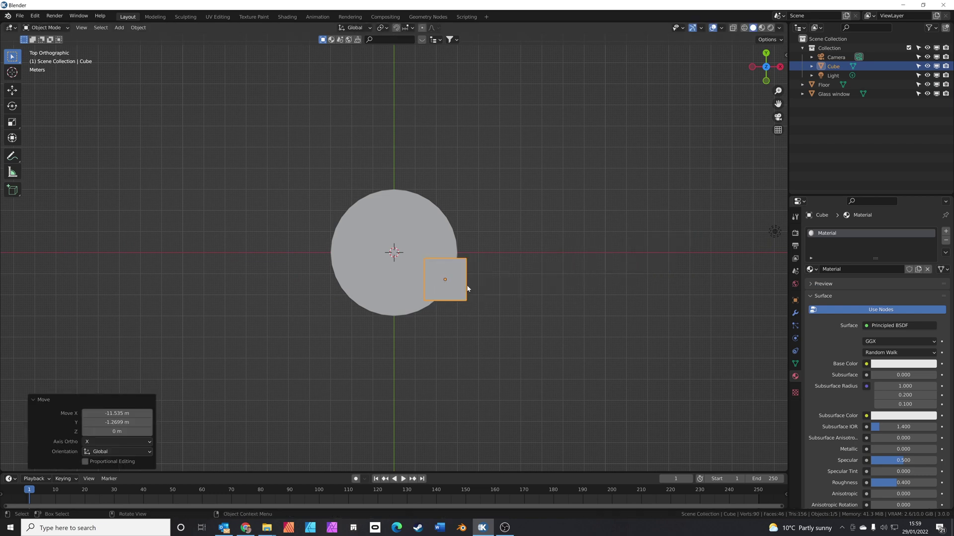
{"action": "scroll", "coordinate": [439, 170], "scroll_direction": "up", "scroll_amount": 1}
{"action": "middle_click_drag", "start_coordinate": [438, 170], "coordinate": [469, 240]}
{"action": "scroll", "coordinate": [468, 241], "scroll_direction": "up", "scroll_amount": 4}
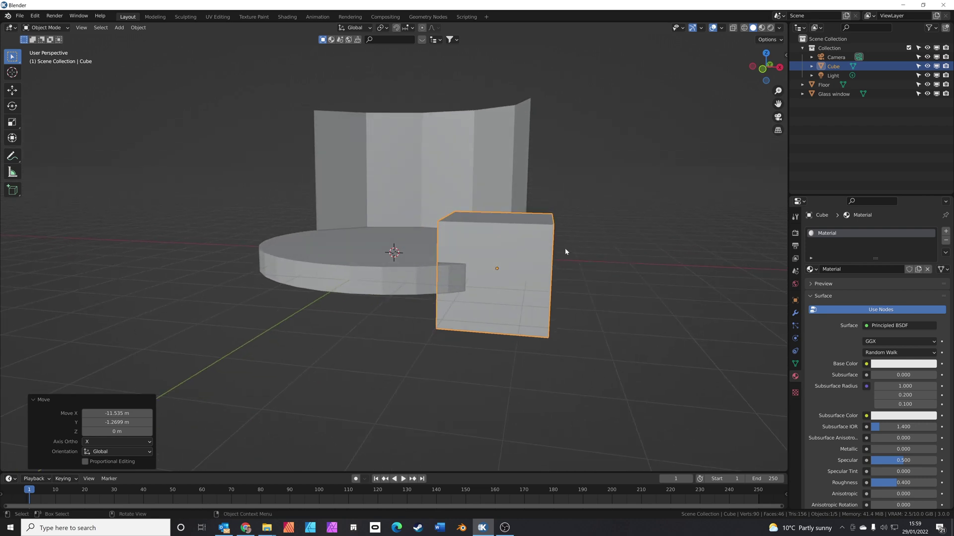
{"action": "key", "text": "s"}
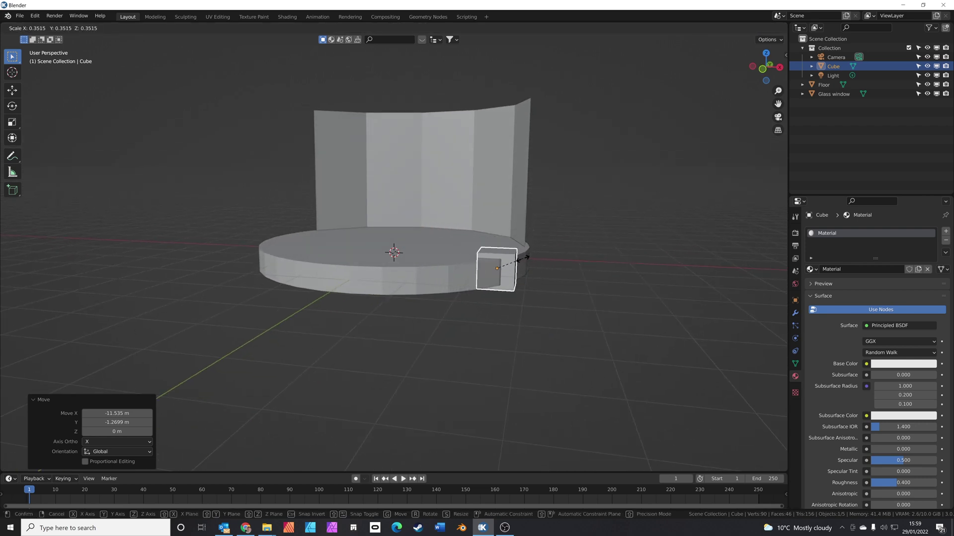
{"action": "left_click", "coordinate": [522, 258]}
{"action": "middle_click_drag", "start_coordinate": [522, 258], "coordinate": [510, 321]}
{"action": "key", "text": "s"}
{"action": "left_click", "coordinate": [506, 323]}
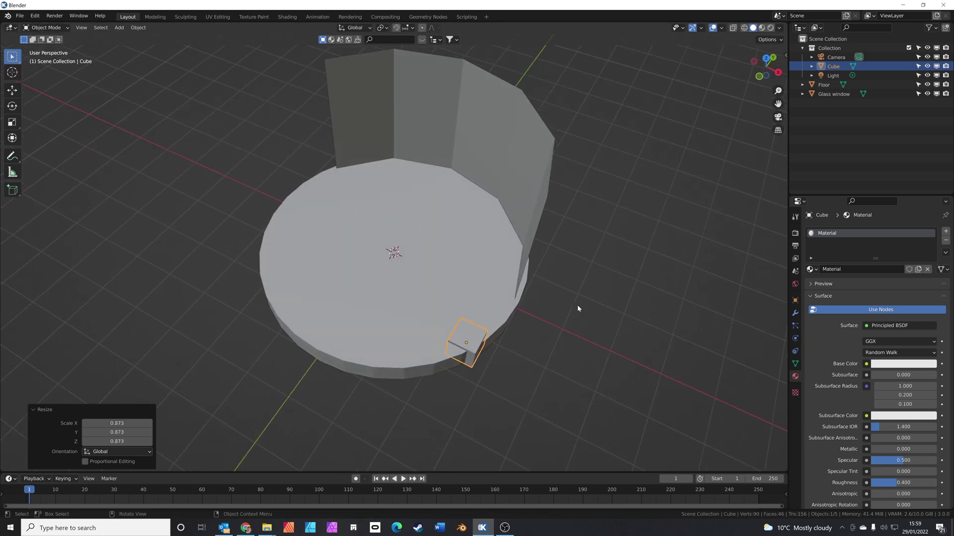
Slide the cube along the floor plane to the Floor's edge beside the glass wall.
{"action": "key", "text": "n"}
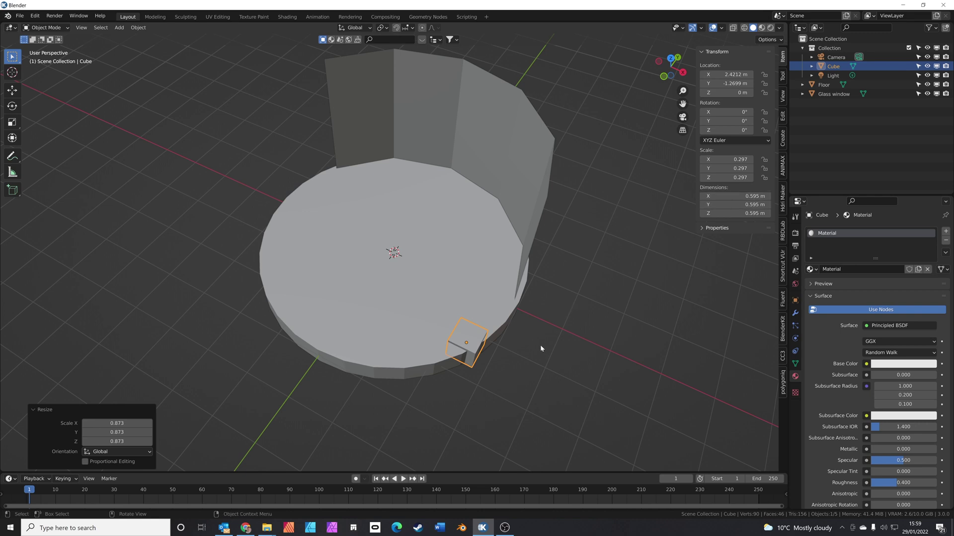
{"action": "key", "text": "KP_7"}
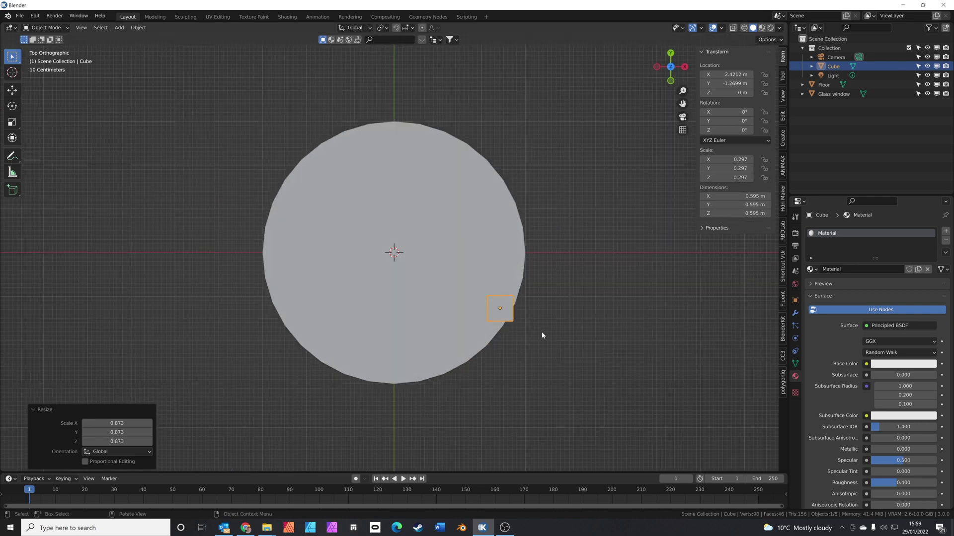
{"action": "middle_click_drag", "start_coordinate": [543, 334], "coordinate": [526, 318]}
{"action": "key", "text": "g"}
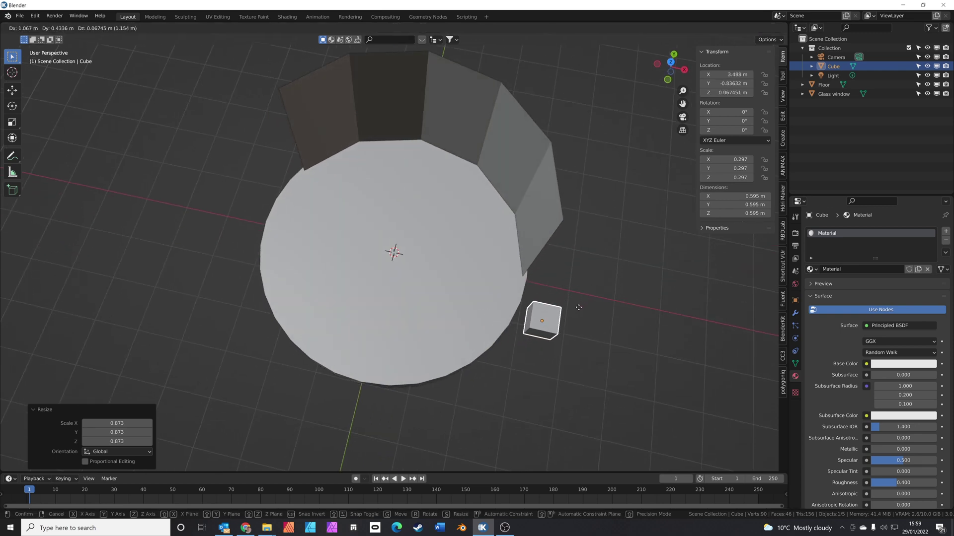
{"action": "key", "text": "shift+z"}
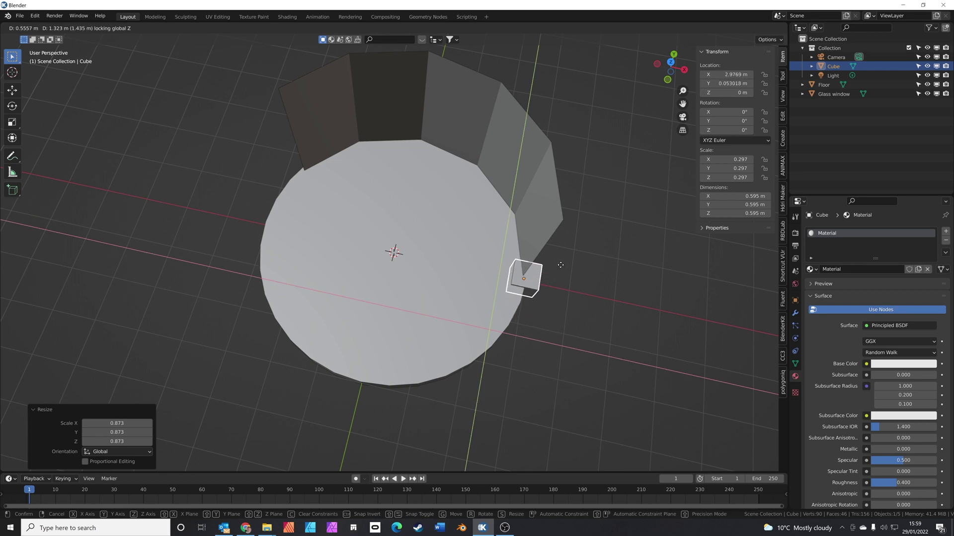
{"action": "left_click", "coordinate": [560, 268]}
Stretch the cube along Z into a 3.99 m pillar and raise it to 1.8086 m.
{"action": "middle_click_drag", "start_coordinate": [556, 303], "coordinate": [515, 246]}
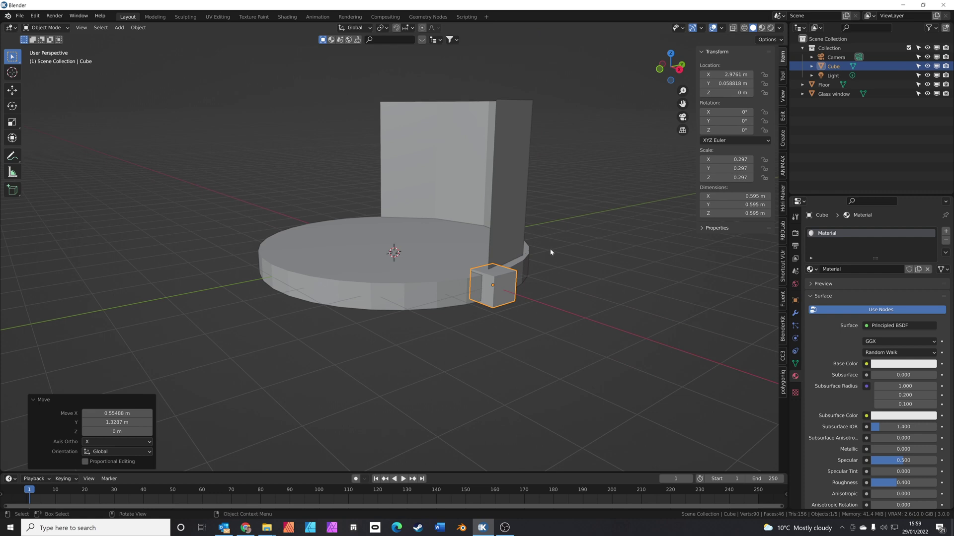
{"action": "key", "text": "s"}
{"action": "key", "text": "z"}
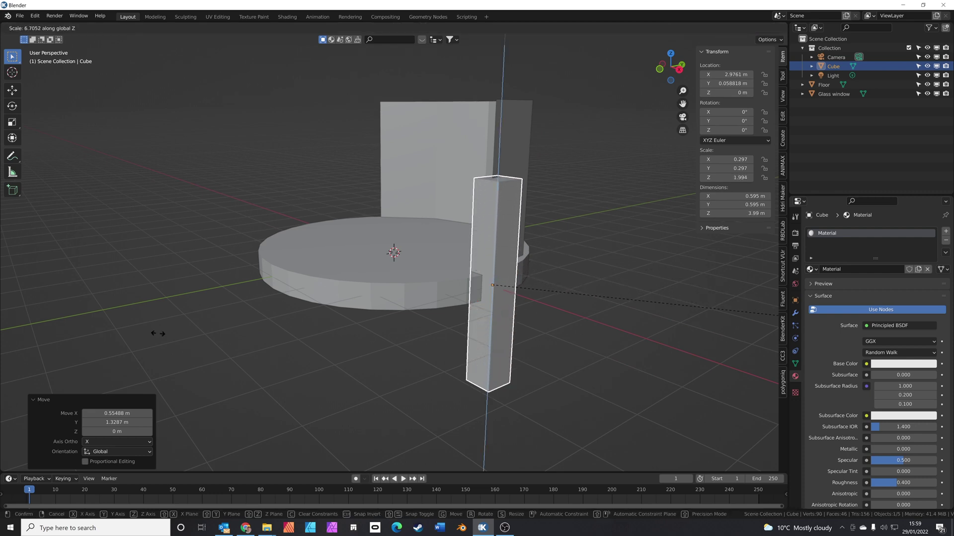
{"action": "left_click", "coordinate": [169, 332]}
{"action": "key", "text": "g"}
{"action": "key", "text": "z"}
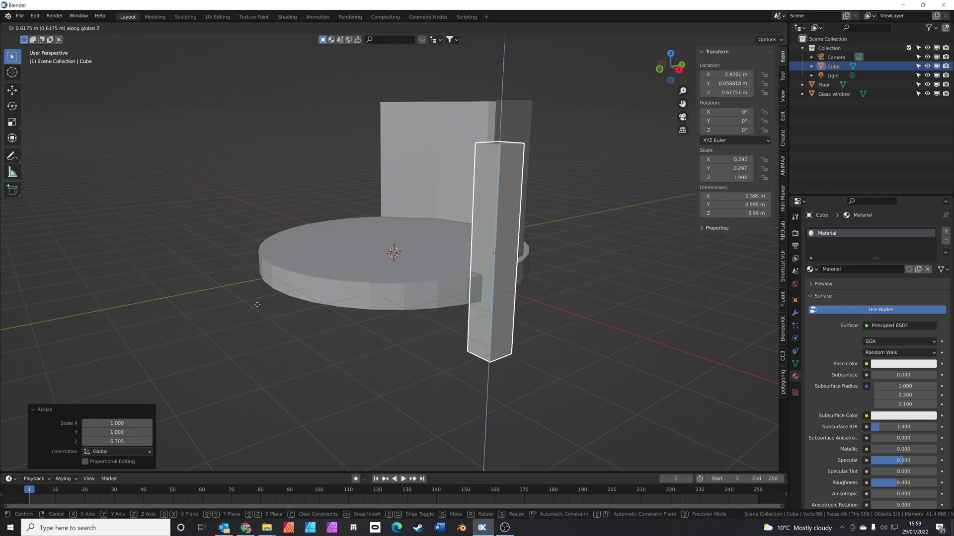
{"action": "left_click", "coordinate": [285, 242]}
{"action": "middle_click_drag", "start_coordinate": [286, 242], "coordinate": [532, 215]}
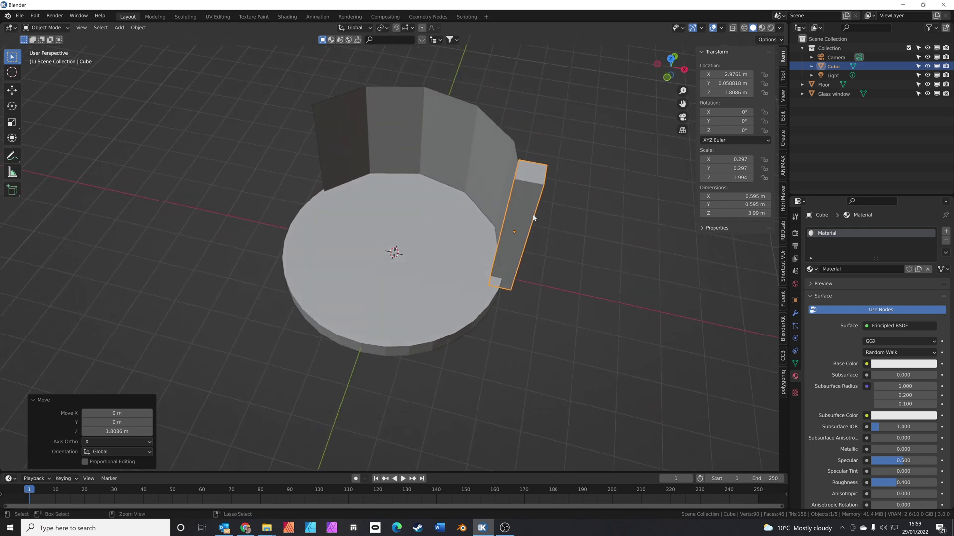
Apply all transforms to the pillar and view the scene from the top.
{"action": "key", "text": "ctrl+a"}
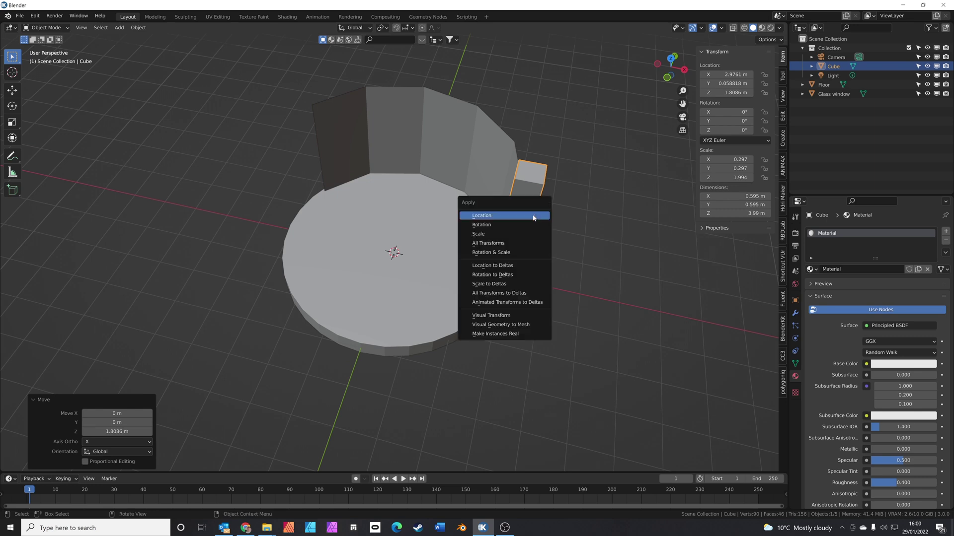
{"action": "left_click", "coordinate": [504, 244]}
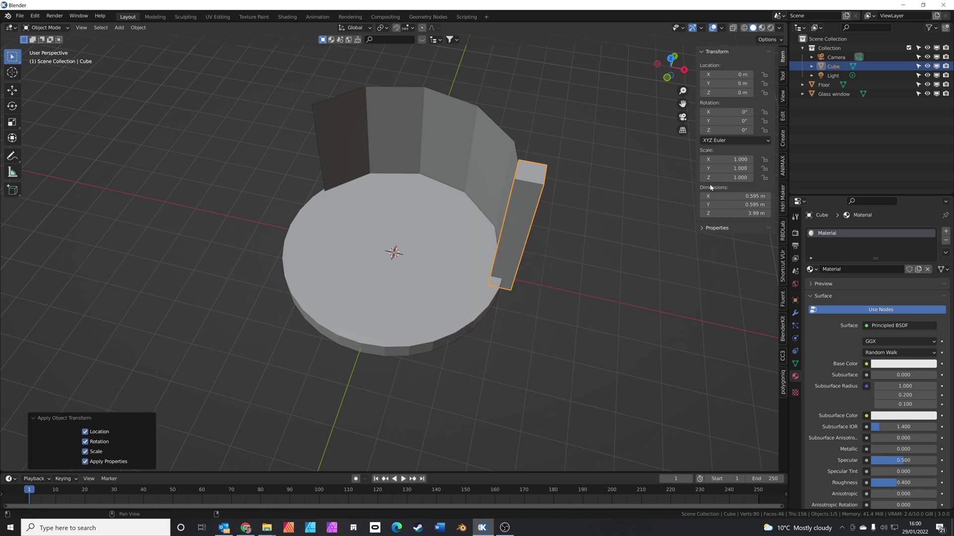
{"action": "middle_click_drag", "start_coordinate": [649, 180], "coordinate": [509, 276]}
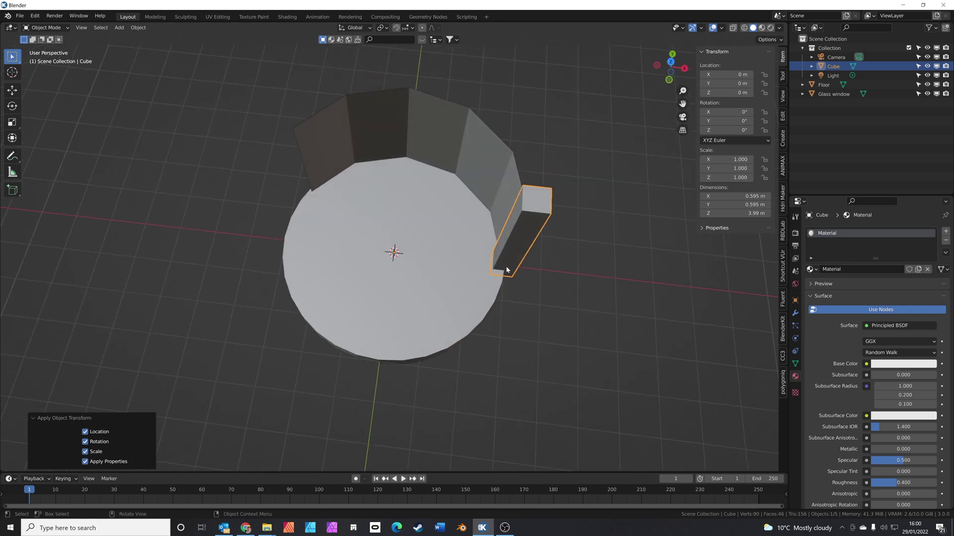
{"action": "key", "text": "KP_7"}
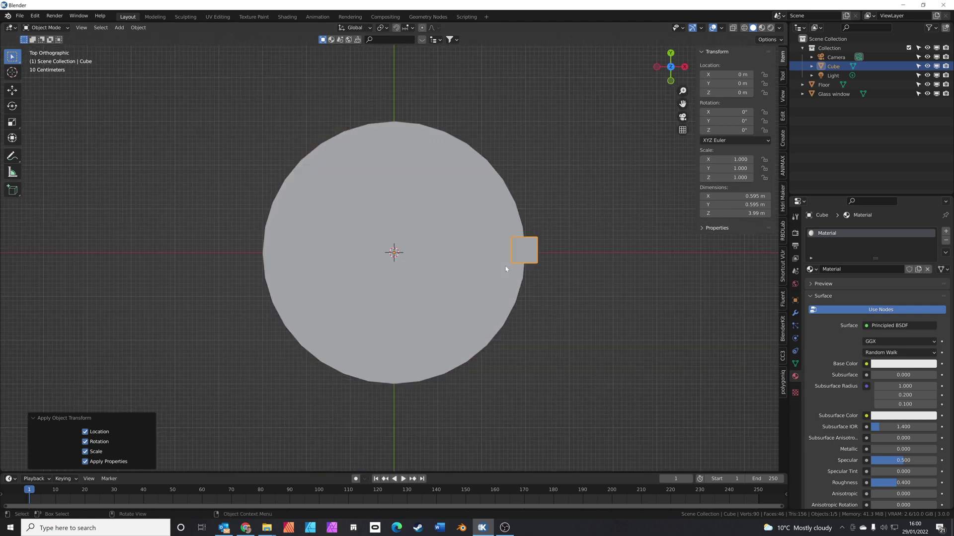
Duplicate the pillar as Cube.001, turn it slightly and place it on the floor's left edge.
{"action": "key", "text": "shift+d"}
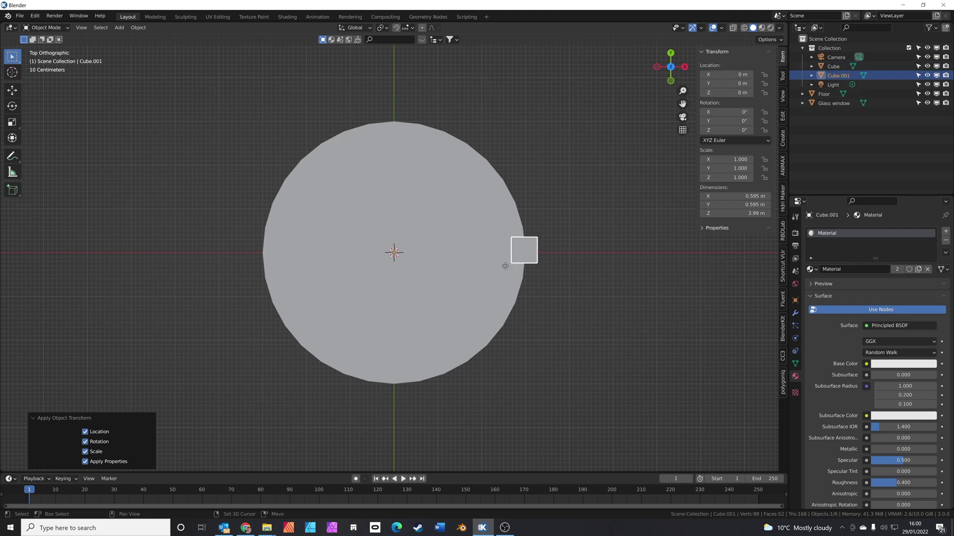
{"action": "left_click", "coordinate": [253, 226]}
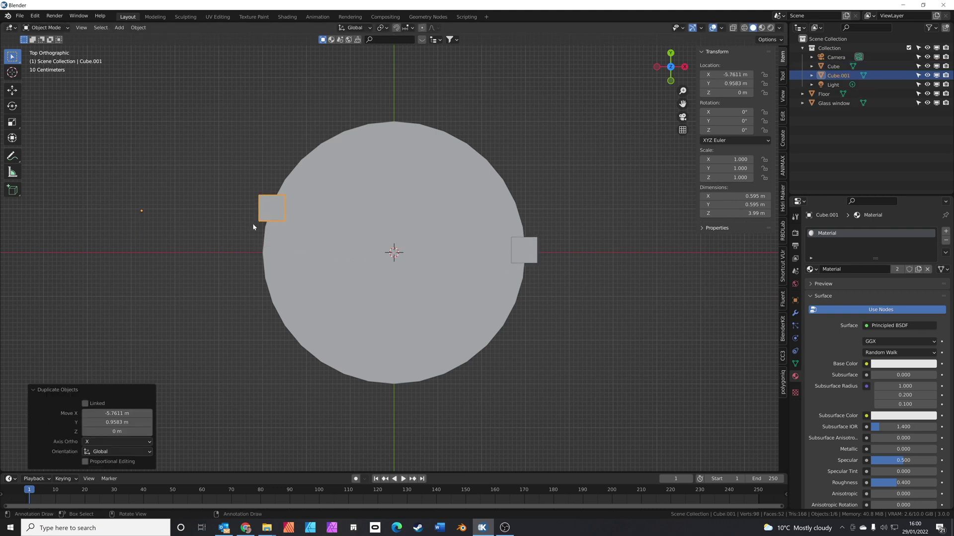
{"action": "key", "text": "r"}
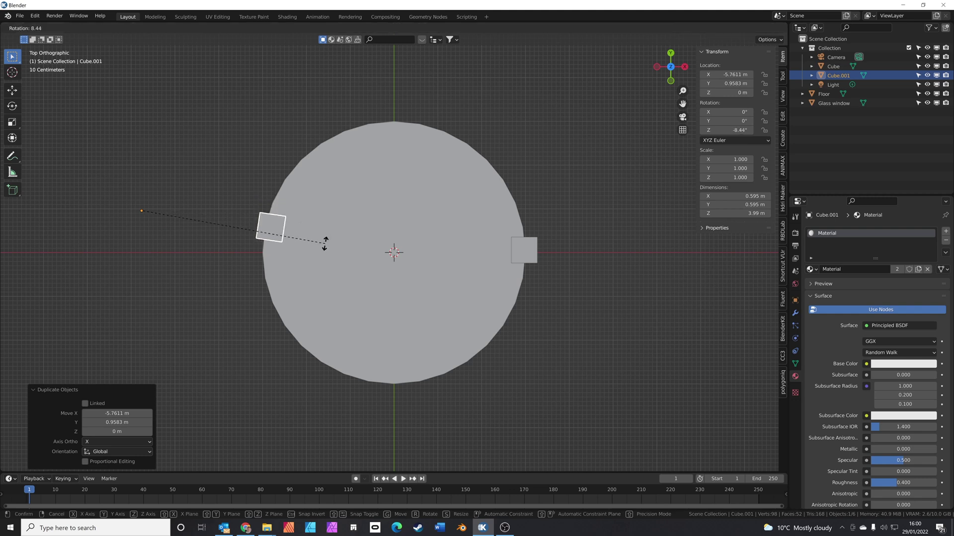
{"action": "left_click", "coordinate": [323, 251]}
{"action": "key", "text": "g"}
{"action": "left_click", "coordinate": [323, 232]}
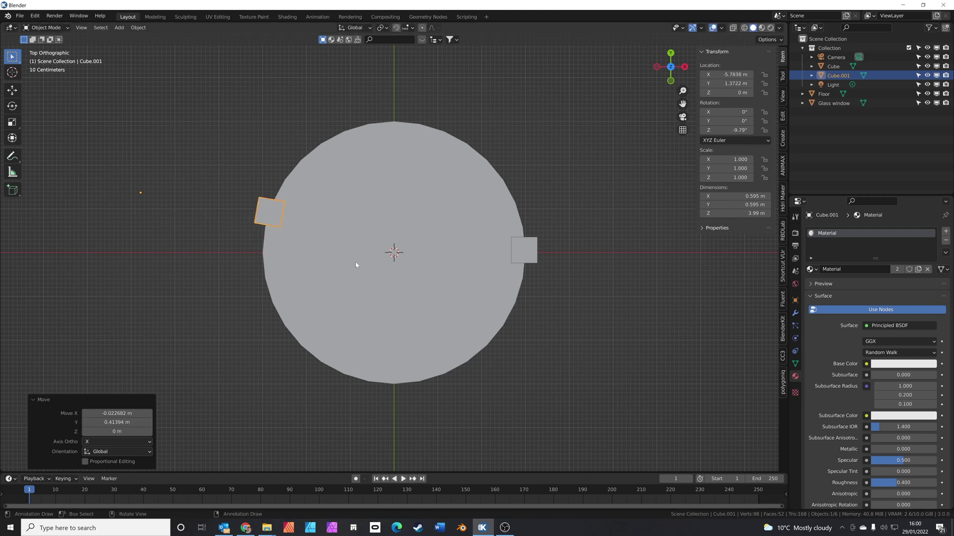
{"action": "middle_click_drag", "start_coordinate": [355, 264], "coordinate": [337, 119]}
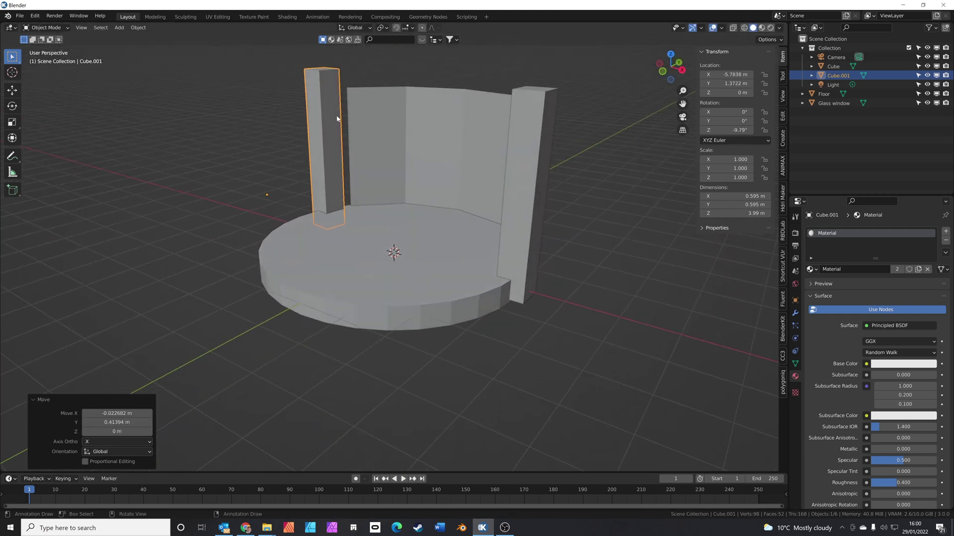
{"action": "key", "text": "g"}
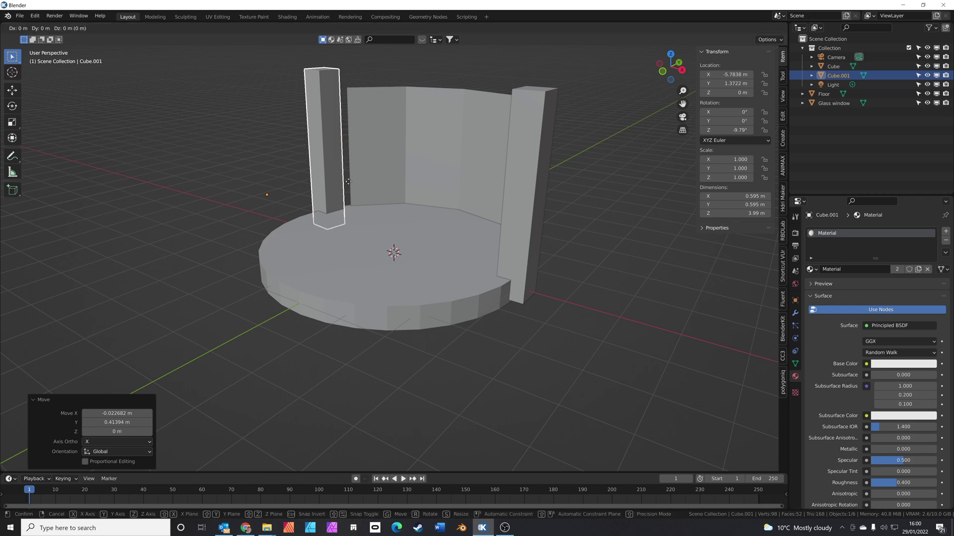
{"action": "key", "text": "shift+z"}
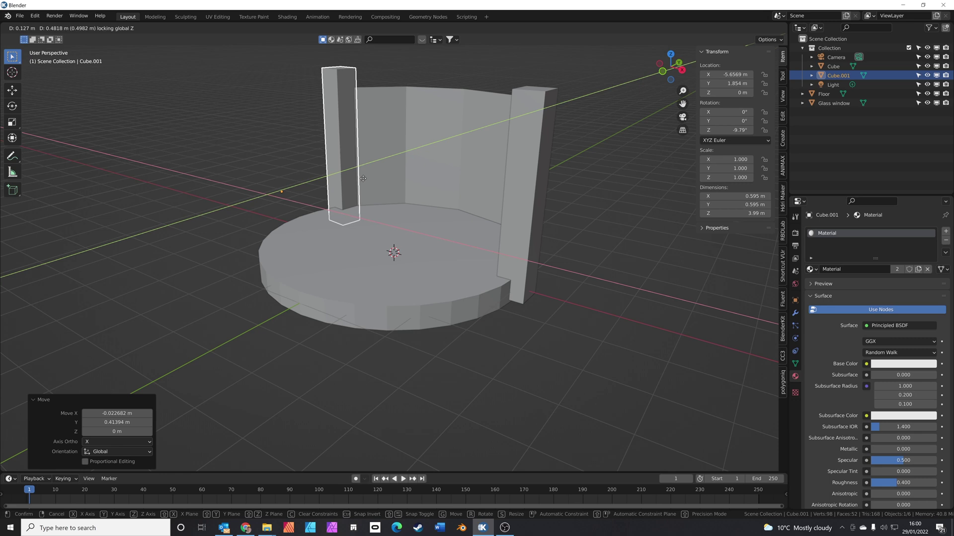
{"action": "left_click", "coordinate": [364, 180]}
{"action": "middle_click_drag", "start_coordinate": [364, 180], "coordinate": [360, 243]}
{"action": "key", "text": "KP_7"}
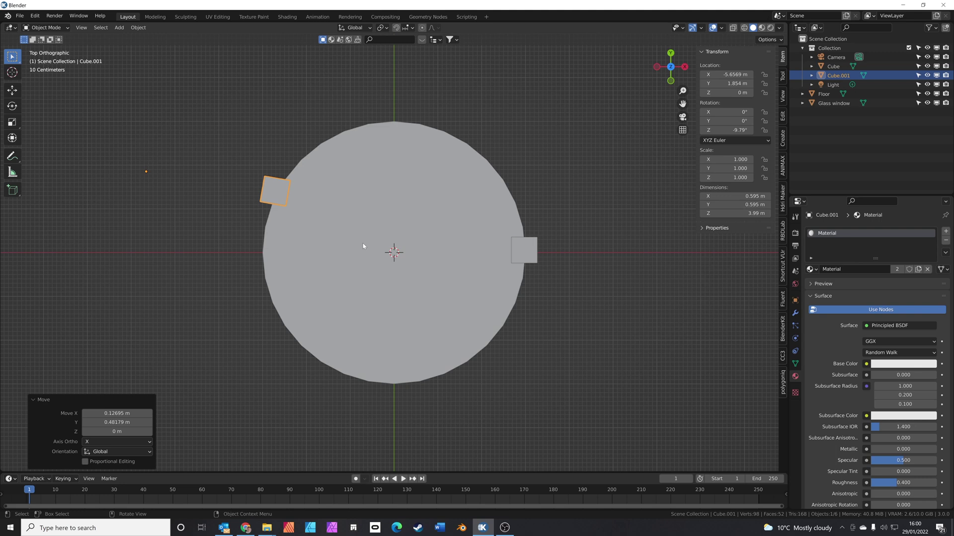
Copy Cube.001 into Cube.002, rotate it 14.4°, and set it at the floor's lower-left edge.
{"action": "key", "text": "shift+d"}
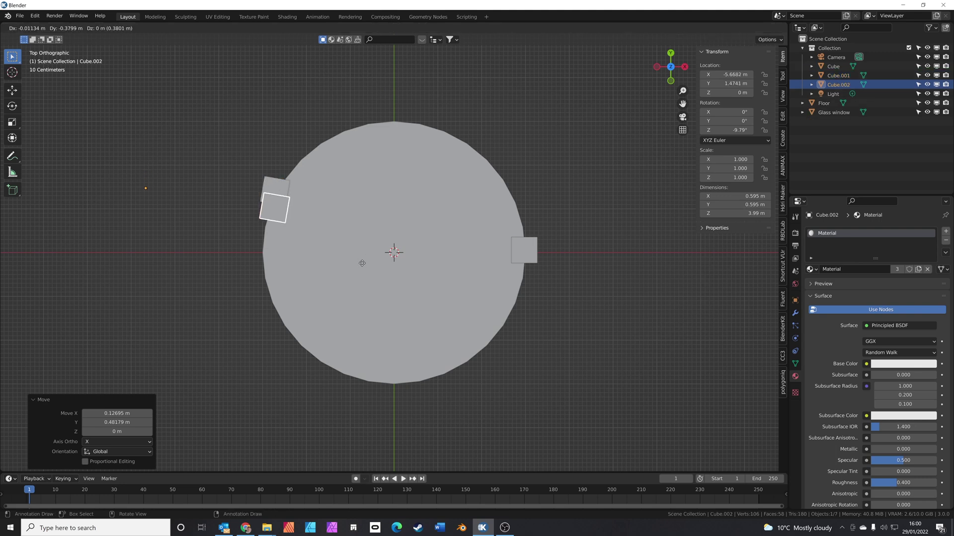
{"action": "left_click", "coordinate": [357, 348]}
{"action": "key", "text": "r"}
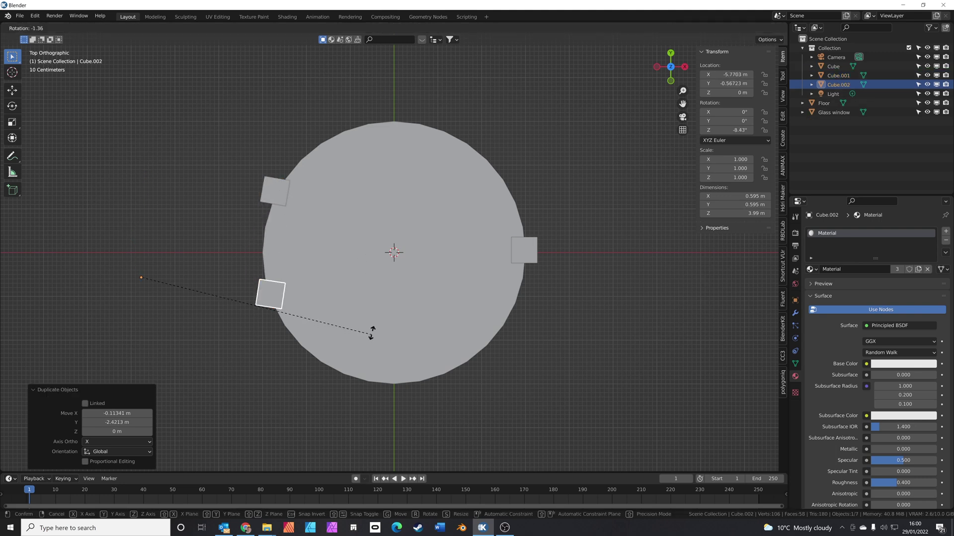
{"action": "left_click", "coordinate": [335, 251]}
{"action": "key", "text": "g"}
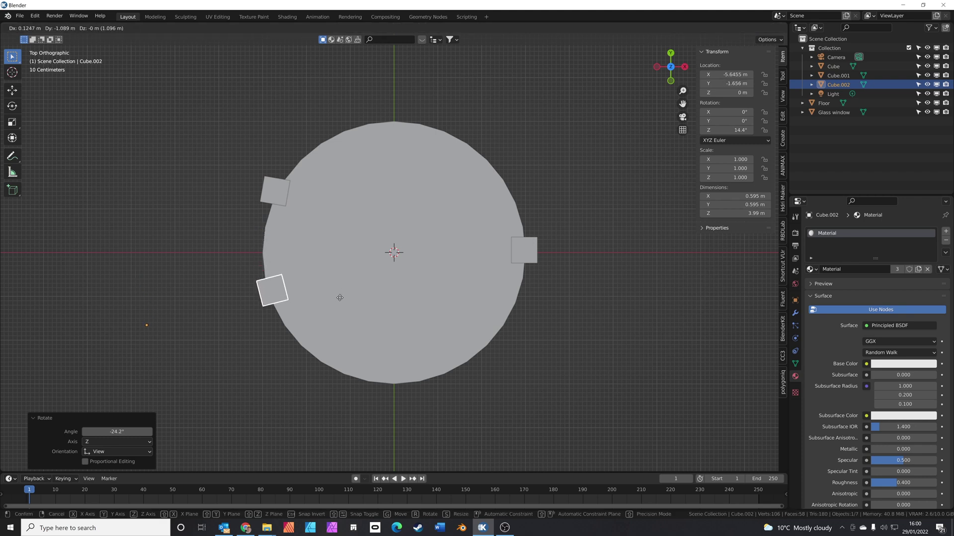
{"action": "left_click", "coordinate": [342, 307]}
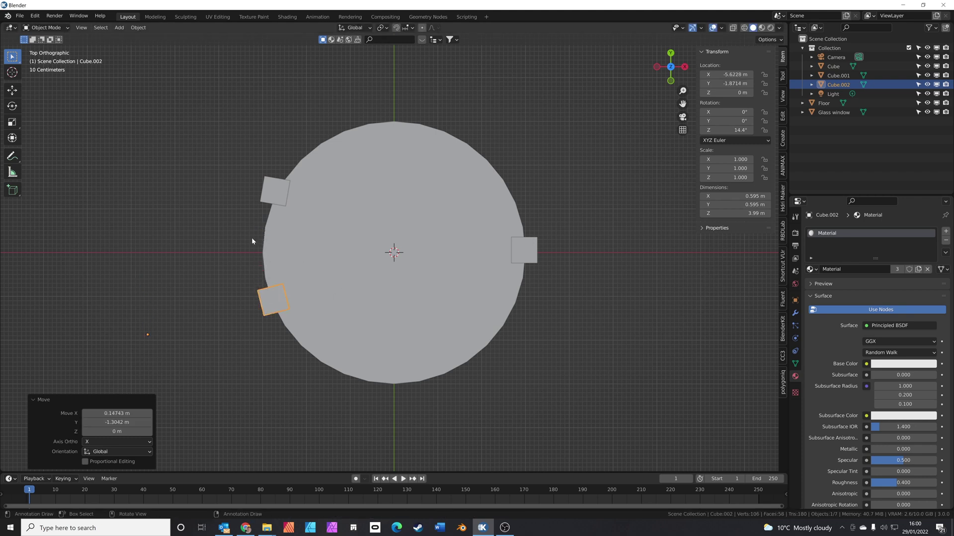
{"action": "mouse_move", "coordinate": [219, 236]}
{"action": "left_mouse_down"}
{"action": "mouse_move", "coordinate": [267, 238]}
{"action": "mouse_move", "coordinate": [355, 301]}
{"action": "left_mouse_up"}
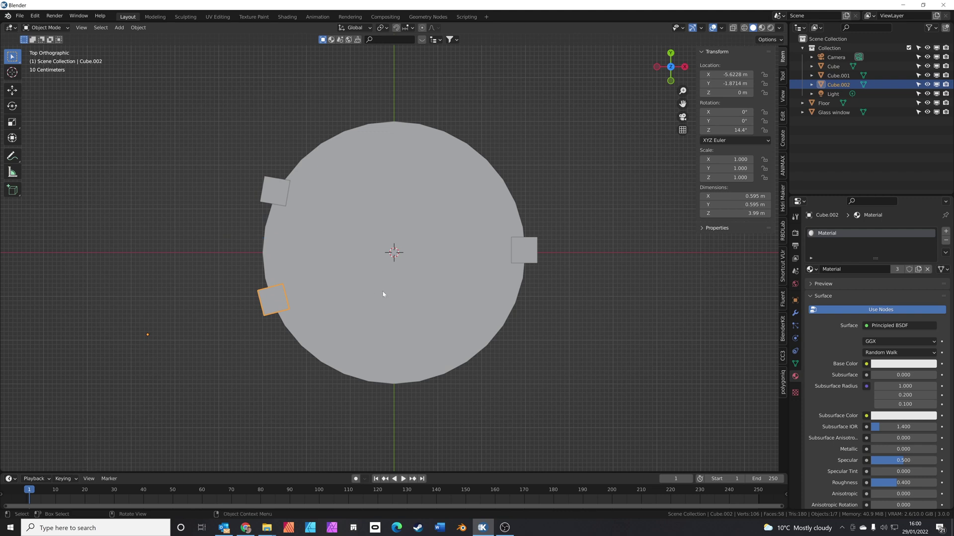
{"action": "mouse_move", "coordinate": [383, 294]}
{"action": "middle_mouse_down"}
{"action": "mouse_move", "coordinate": [403, 282]}
{"action": "mouse_move", "coordinate": [379, 216]}
{"action": "mouse_move", "coordinate": [376, 226]}
{"action": "mouse_move", "coordinate": [388, 227]}
{"action": "mouse_move", "coordinate": [362, 225]}
{"action": "middle_mouse_up"}
{"action": "scroll", "coordinate": [375, 228], "scroll_direction": "up", "scroll_amount": 3}
{"action": "scroll", "coordinate": [361, 225], "scroll_direction": "down", "scroll_amount": 2}
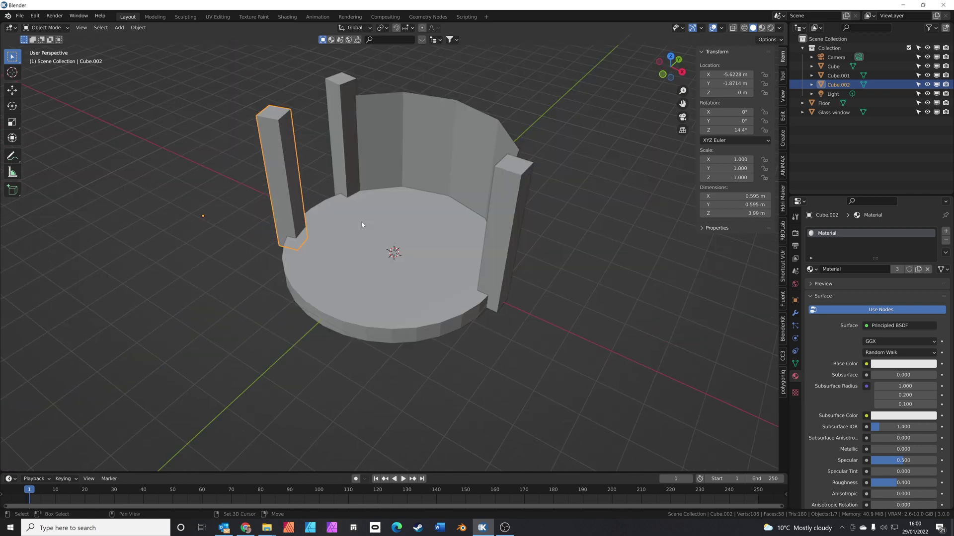
Add a new cube and scale up its footprint, leaving the height unchanged.
{"action": "key", "text": "shift+a"}
{"action": "mouse_move", "coordinate": [362, 225]}
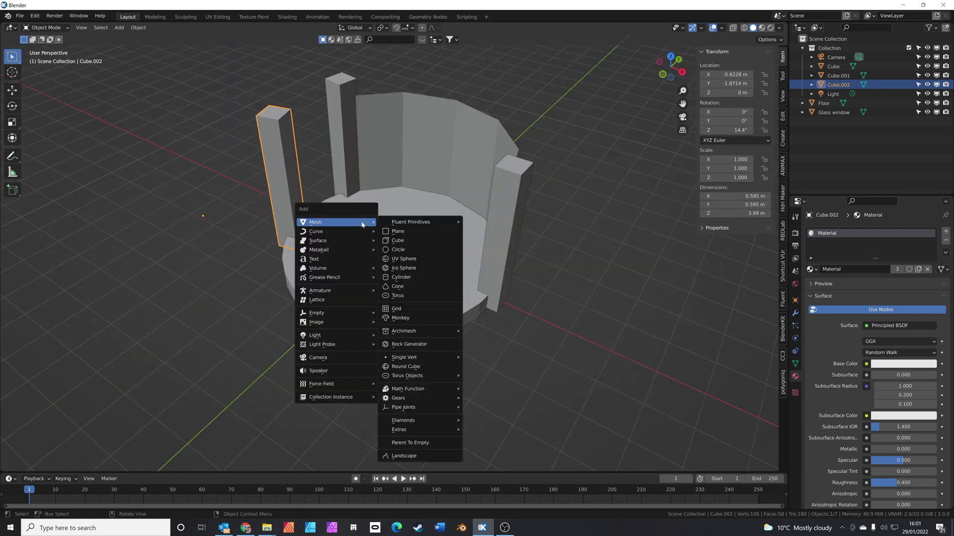
{"action": "left_click", "coordinate": [405, 240]}
{"action": "key", "text": "KP_7"}
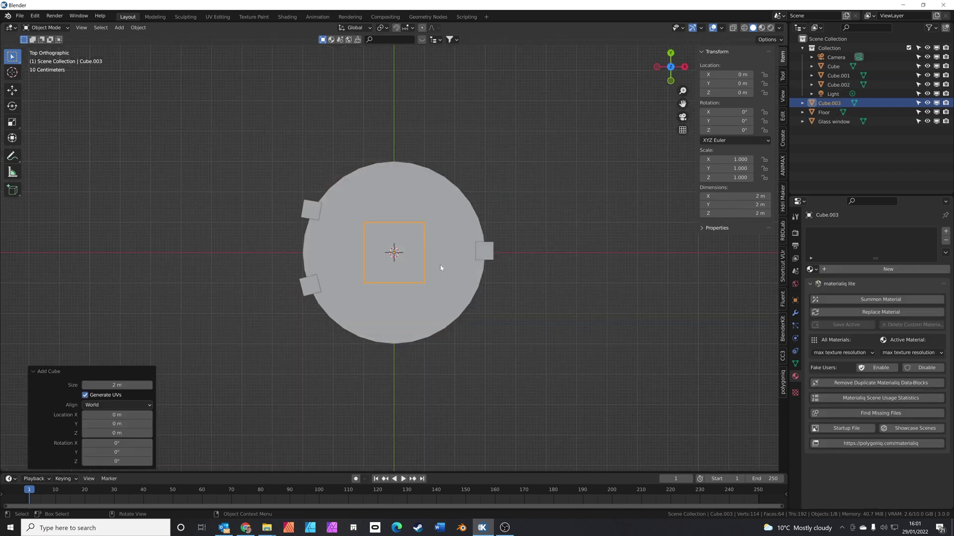
{"action": "key", "text": "s"}
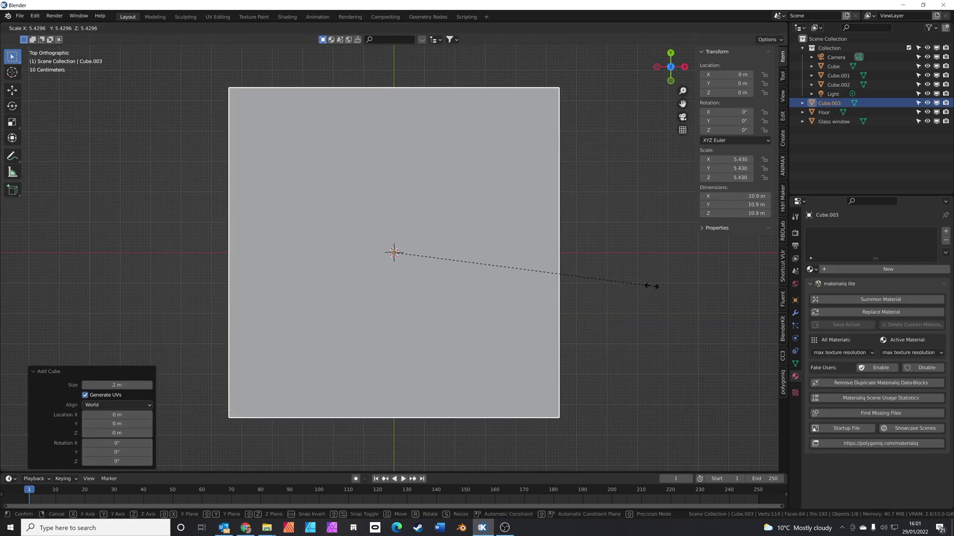
{"action": "key", "text": "shift+z"}
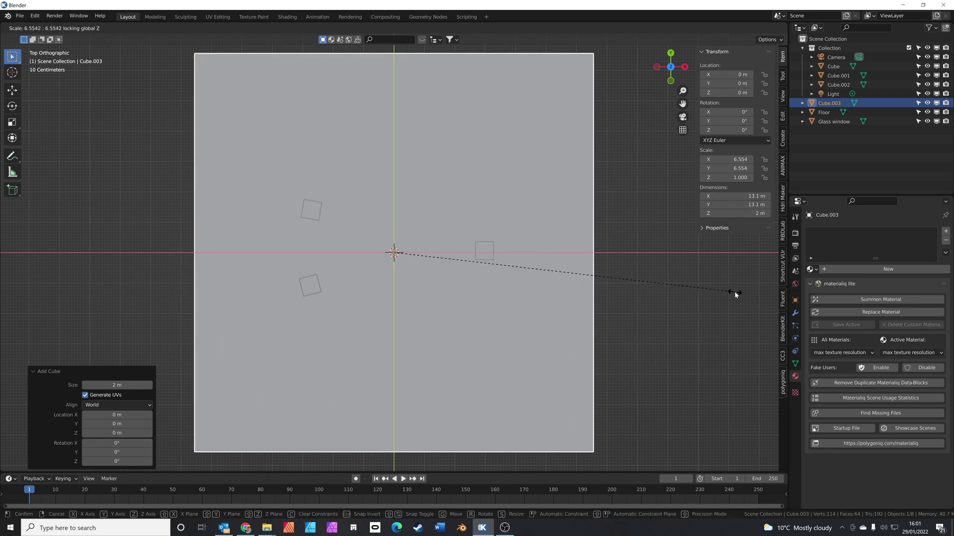
{"action": "left_click", "coordinate": [734, 291]}
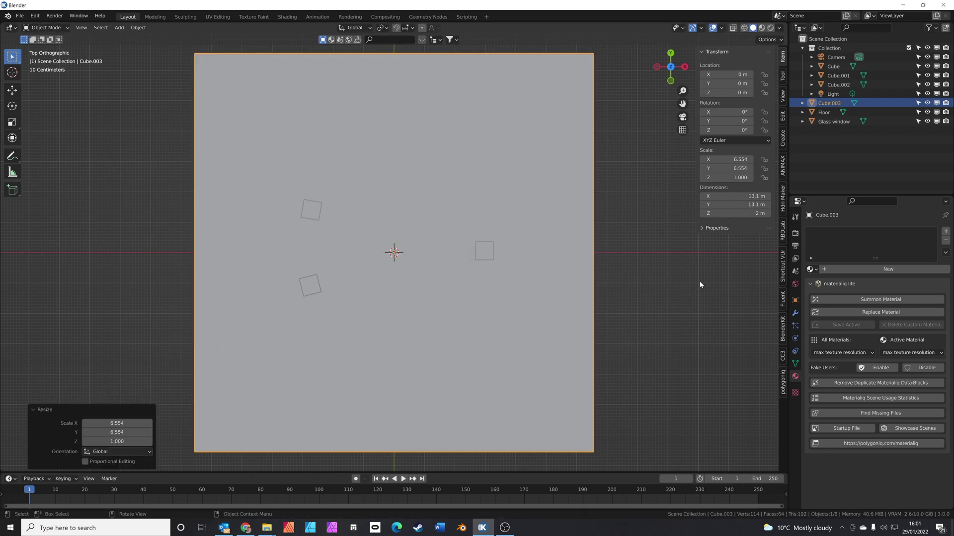
Scale the cube along Y and X into a long slab about 22.5 m by 10.3 m.
{"action": "key", "text": "s"}
{"action": "key", "text": "y"}
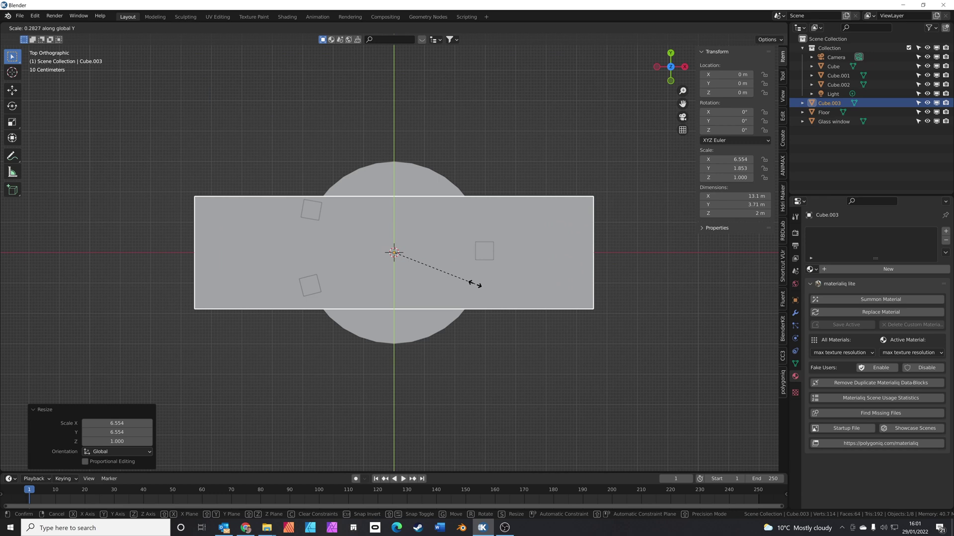
{"action": "left_click", "coordinate": [475, 284]}
{"action": "key", "text": "s"}
{"action": "key", "text": "x"}
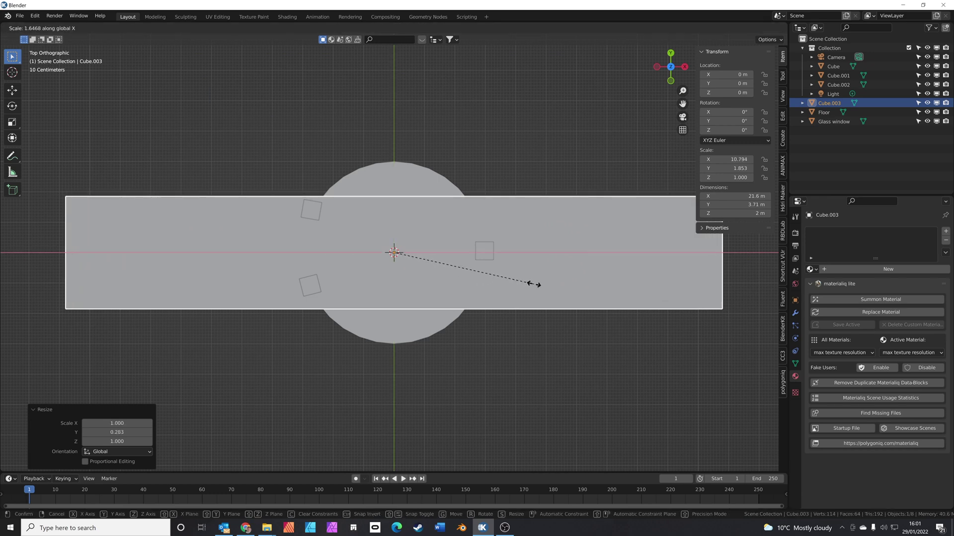
{"action": "left_click", "coordinate": [534, 284]}
{"action": "key", "text": "s"}
{"action": "key", "text": "y"}
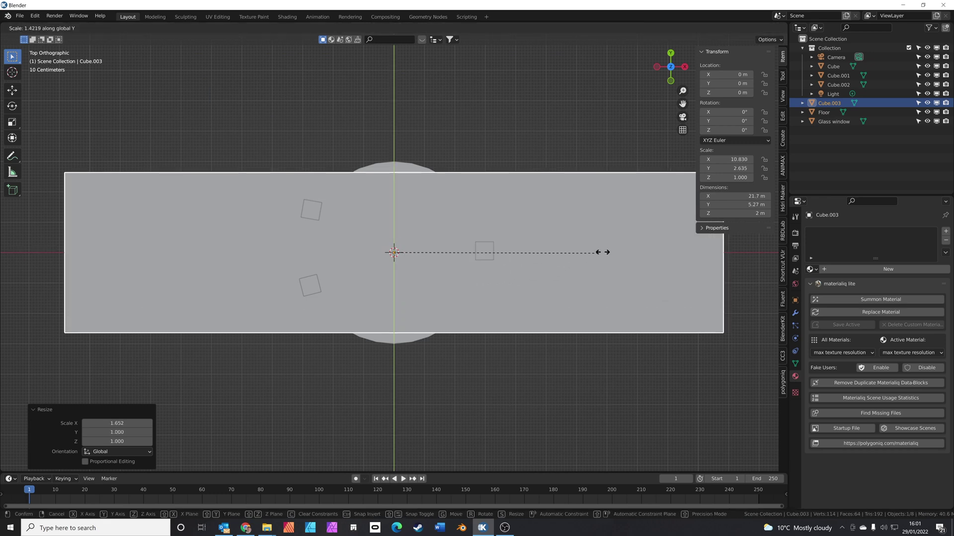
{"action": "left_click", "coordinate": [614, 245]}
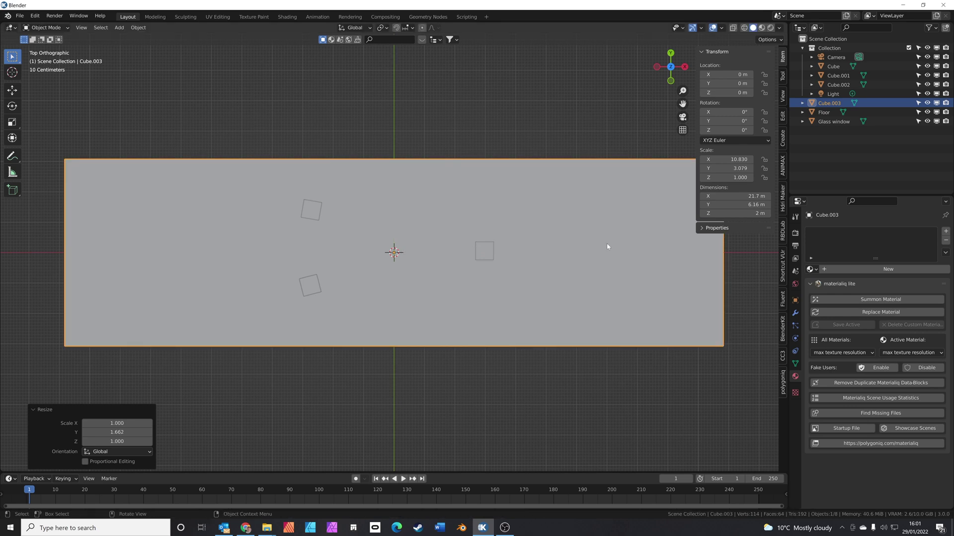
Move the slab just below the floor centre and rotate it 11.4°.
{"action": "key", "text": "g"}
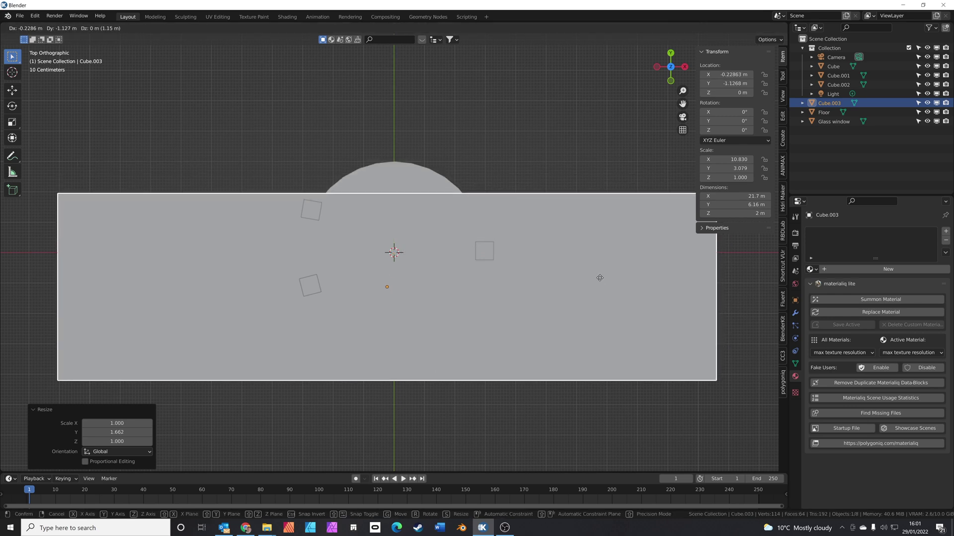
{"action": "left_click", "coordinate": [600, 279]}
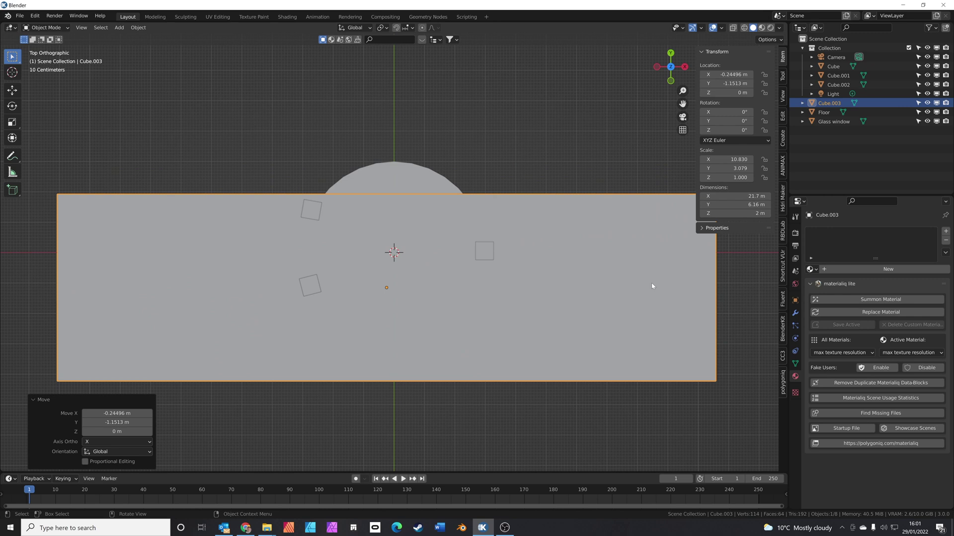
{"action": "key", "text": "r"}
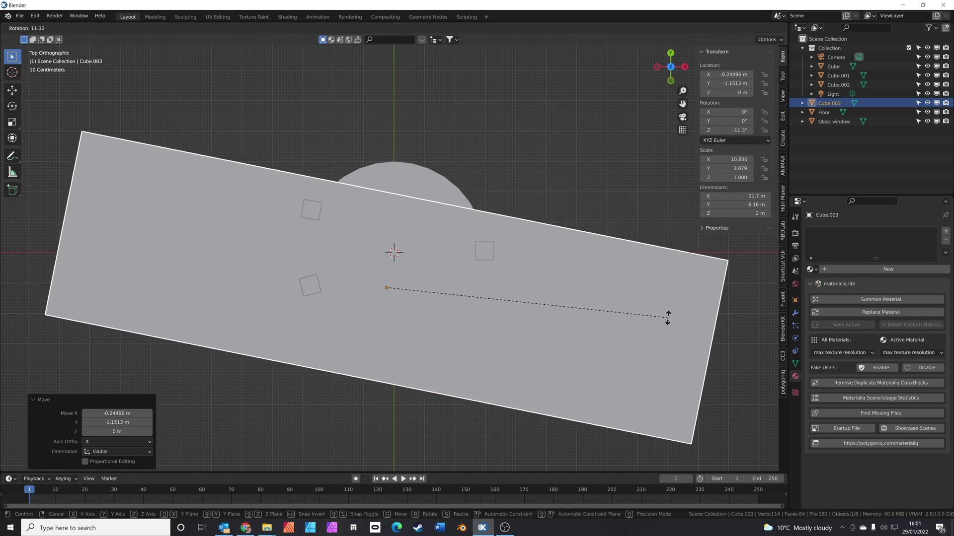
{"action": "left_click", "coordinate": [668, 322]}
{"action": "middle_click_drag", "start_coordinate": [668, 321], "coordinate": [535, 253]}
Flatten the slab to 0.302 m thick and apply all its transforms.
{"action": "key", "text": "s"}
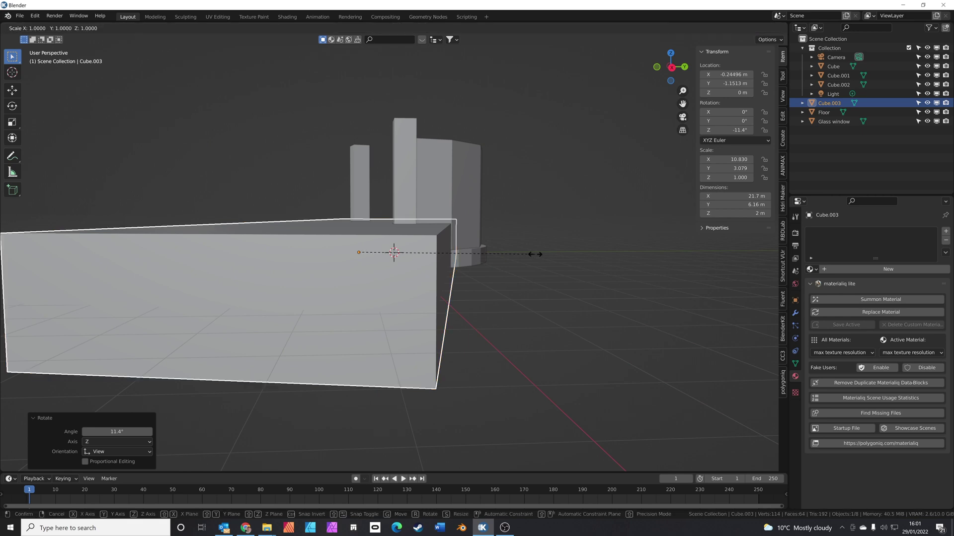
{"action": "key", "text": "z"}
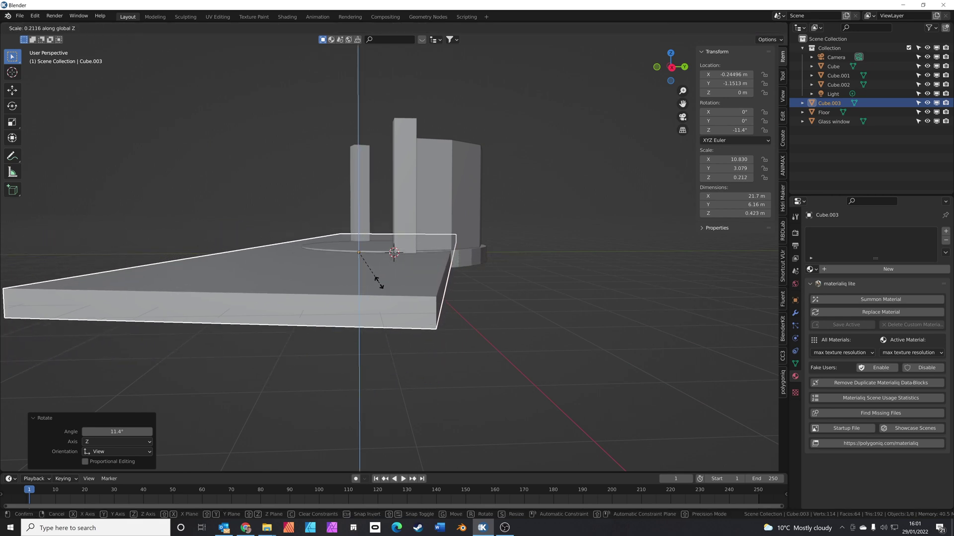
{"action": "left_click", "coordinate": [376, 276]}
{"action": "middle_click_drag", "start_coordinate": [376, 276], "coordinate": [481, 317]}
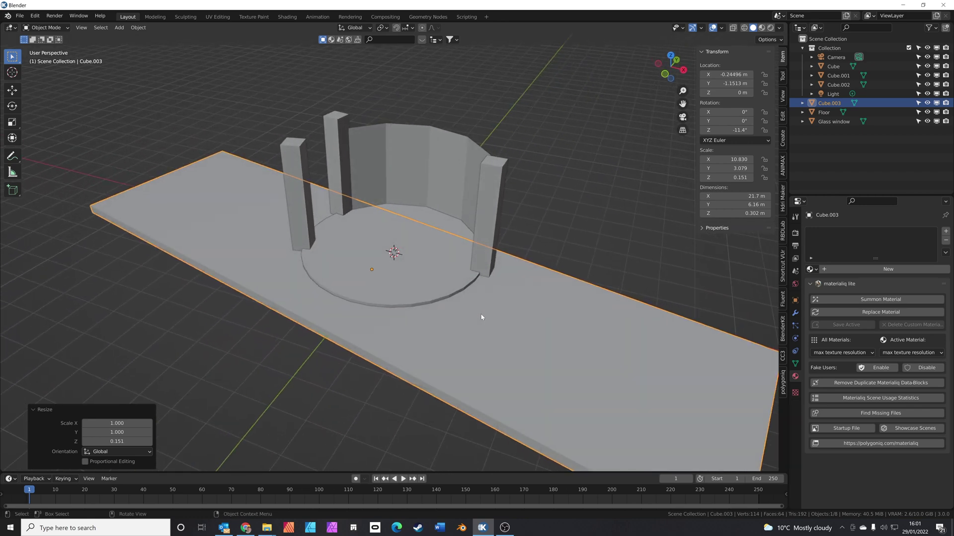
{"action": "key", "text": "ctrl+a"}
{"action": "left_click", "coordinate": [540, 364]}
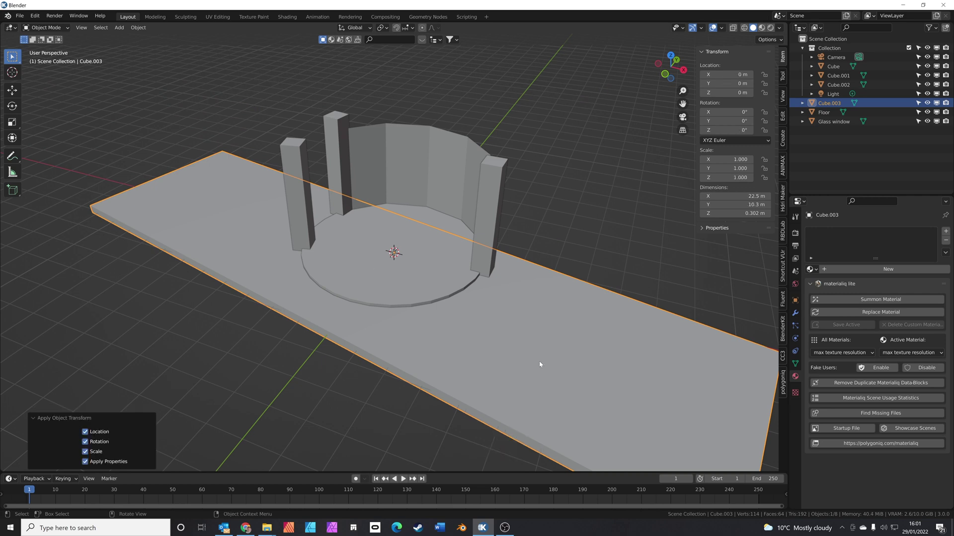
{"action": "scroll", "coordinate": [516, 337], "scroll_direction": "down", "scroll_amount": 3}
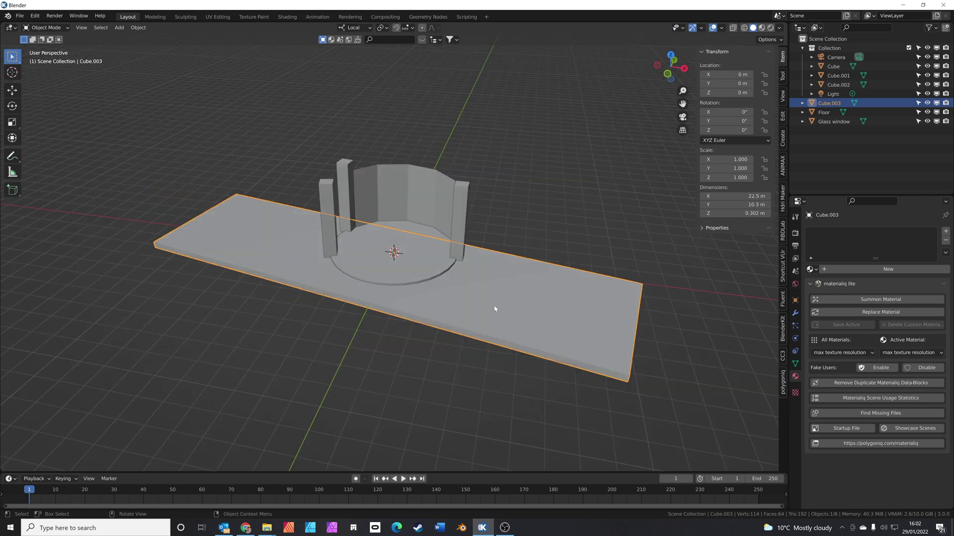
In Edit Mode, add lengthwise edge loops near both long edges of the slab.
{"action": "key", "text": "Tab"}
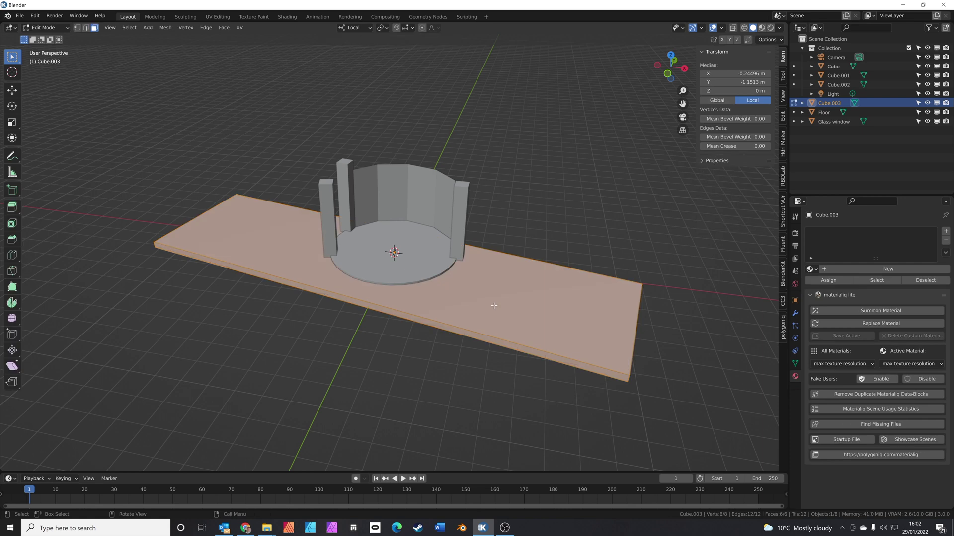
{"action": "middle_click_drag", "start_coordinate": [489, 304], "coordinate": [457, 325]}
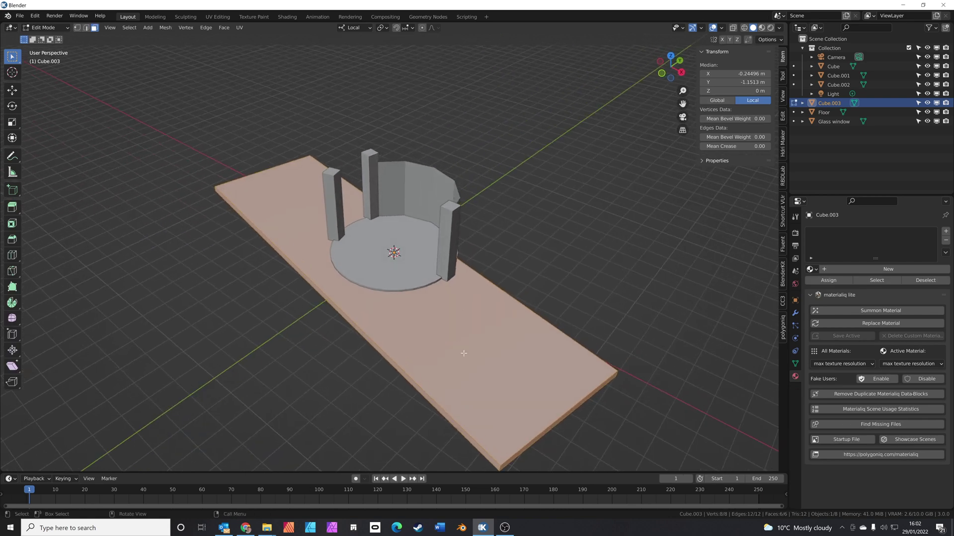
{"action": "key", "text": "ctrl+r"}
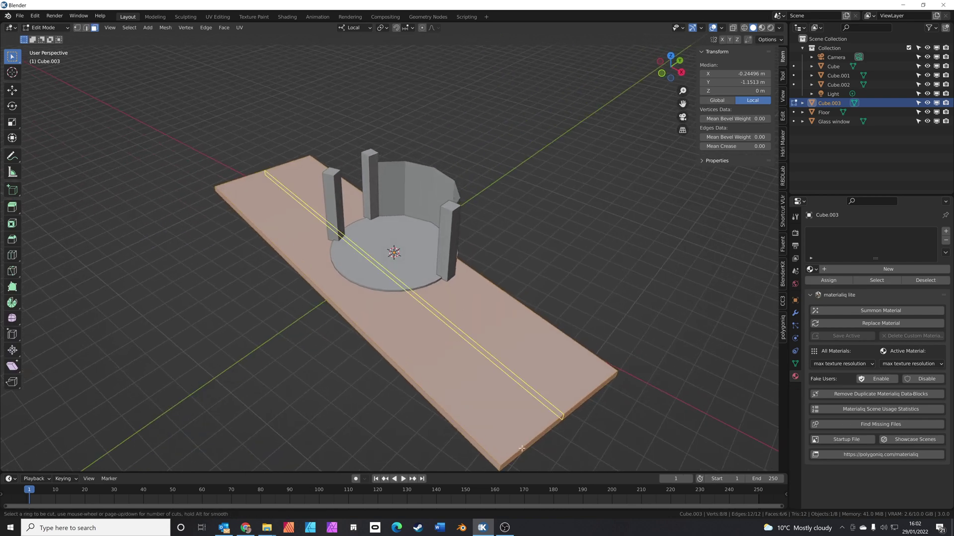
{"action": "left_click", "coordinate": [551, 418]}
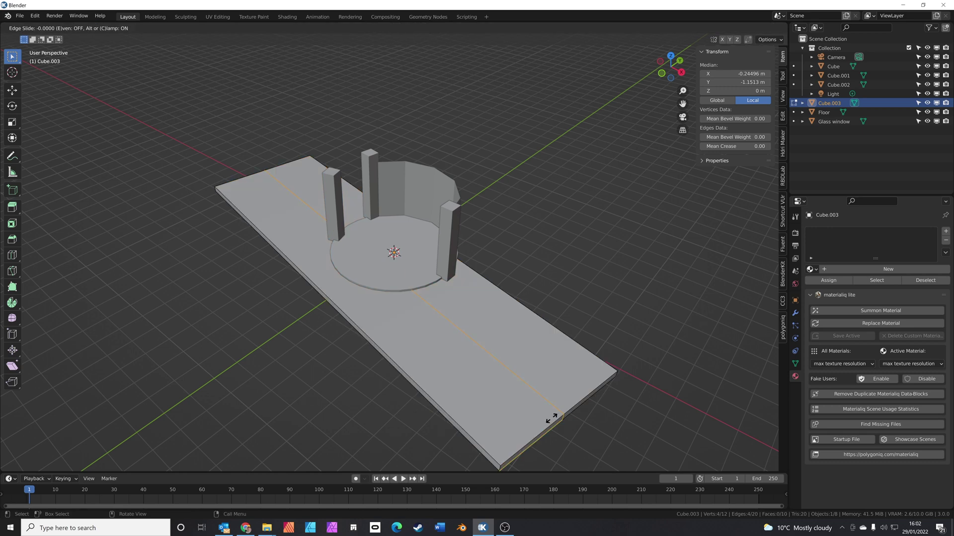
{"action": "left_click", "coordinate": [488, 444]}
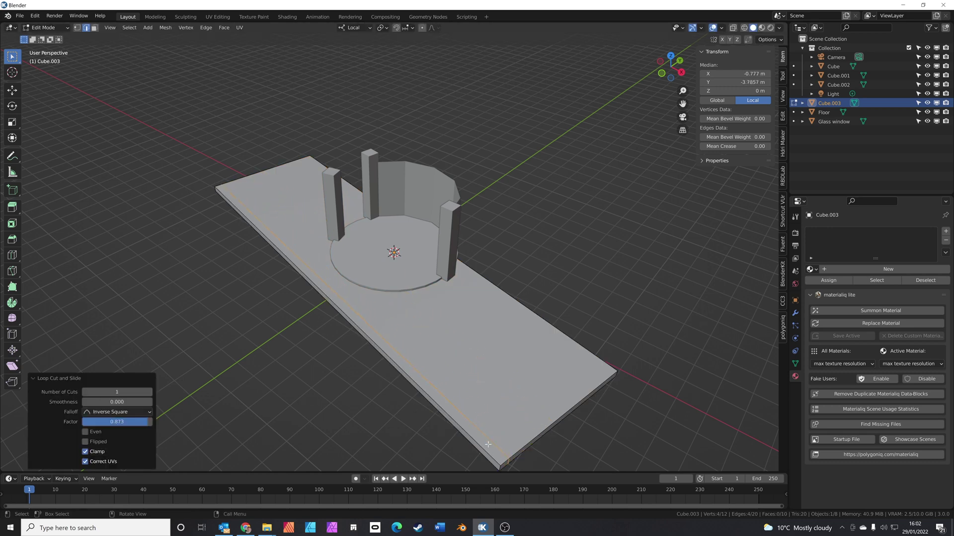
{"action": "middle_click_drag", "start_coordinate": [301, 274], "coordinate": [354, 367]}
{"action": "key", "text": "ctrl+r"}
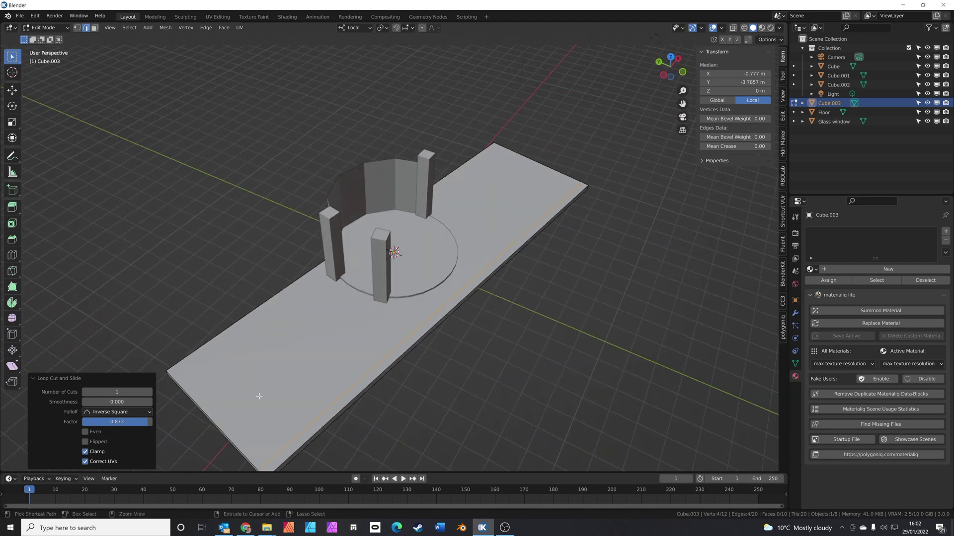
{"action": "left_click", "coordinate": [263, 395]}
{"action": "left_click", "coordinate": [263, 410]}
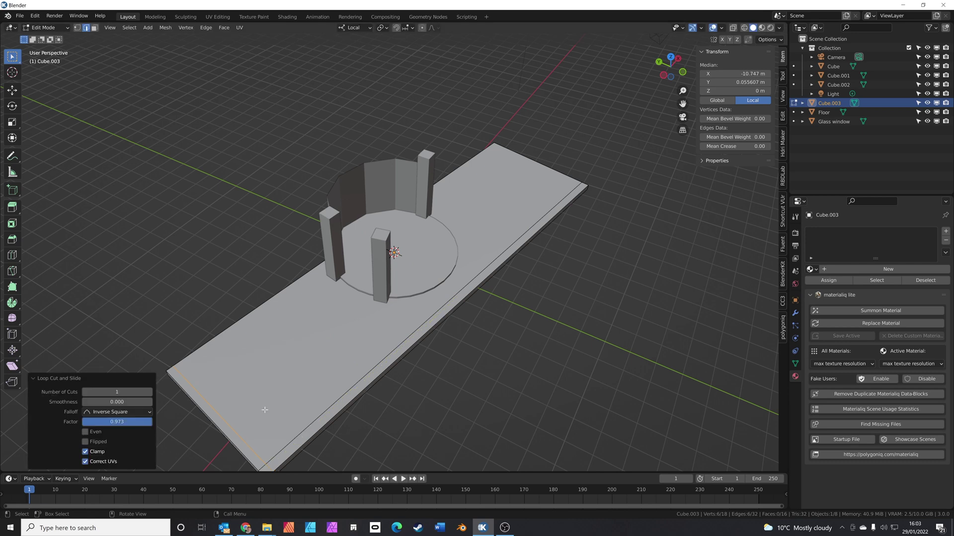
Start a crosswise loop cut near the slab's far end.
{"action": "middle_click_drag", "start_coordinate": [260, 411], "coordinate": [278, 392]}
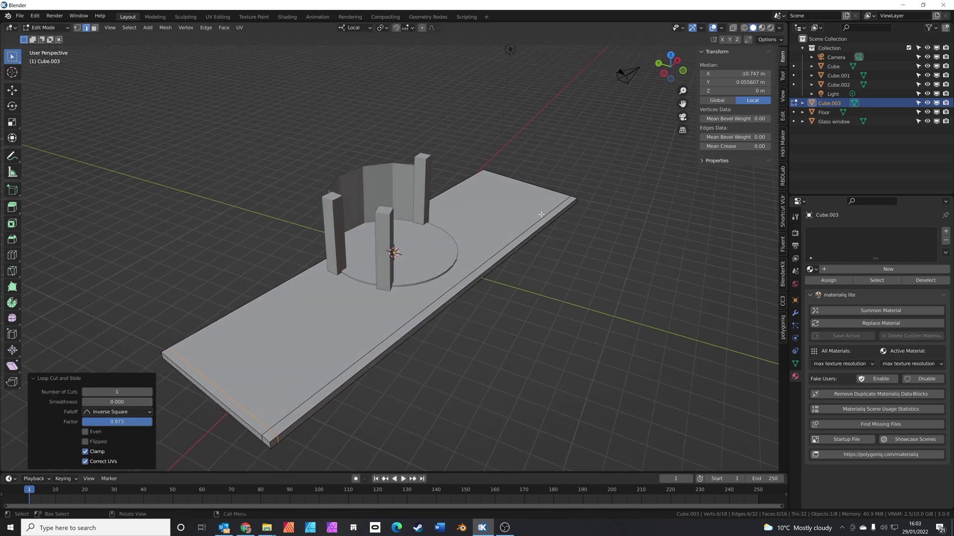
{"action": "key", "text": "ctrl+r"}
{"action": "left_click", "coordinate": [522, 212]}
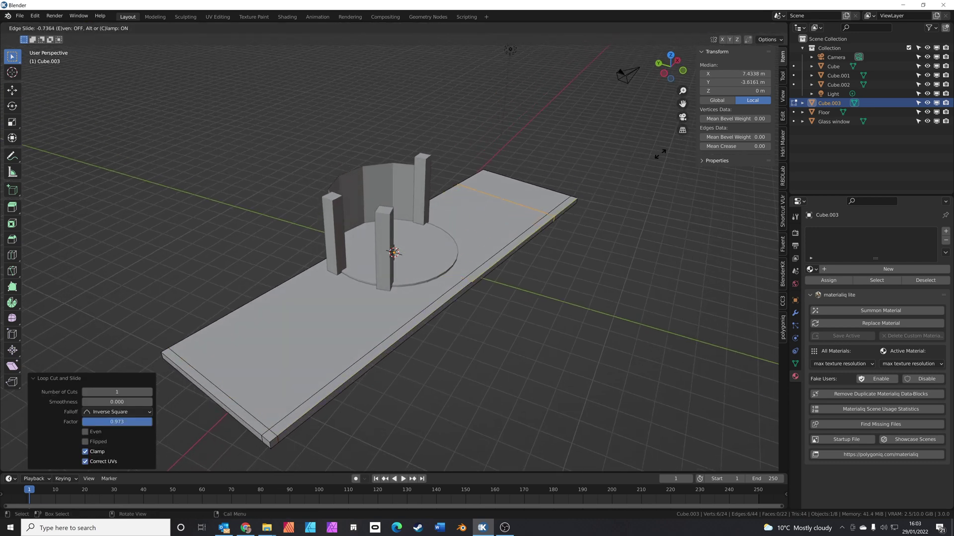
Fix the crosswise loop, then select the right end, front side and left end rim faces.
{"action": "left_click", "coordinate": [611, 211]}
{"action": "mouse_move", "coordinate": [611, 211]}
{"action": "middle_mouse_down"}
{"action": "mouse_move", "coordinate": [619, 210]}
{"action": "mouse_move", "coordinate": [611, 211]}
{"action": "middle_mouse_up"}
{"action": "key", "text": "3"}
{"action": "left_click", "coordinate": [593, 194]}
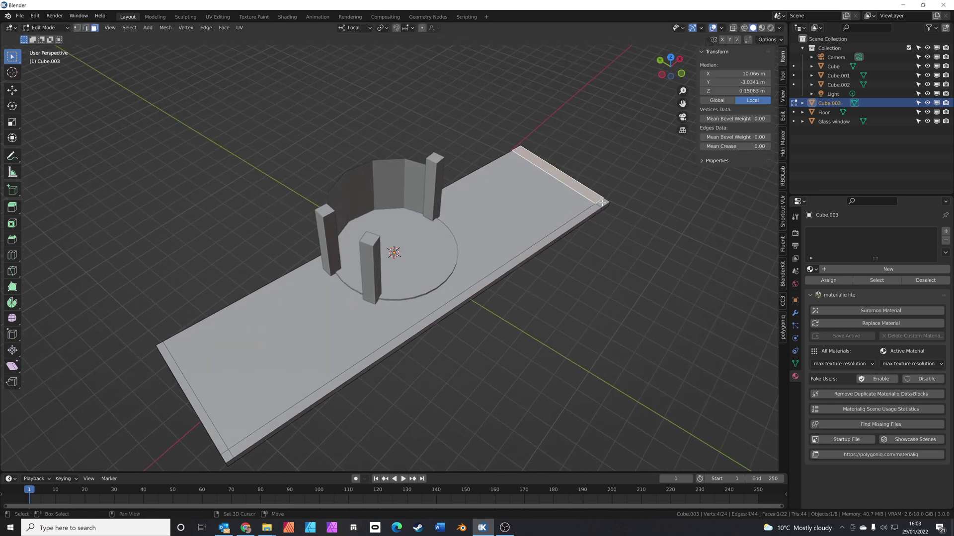
{"action": "left_click", "coordinate": [347, 377], "text": "shift"}
{"action": "left_click", "coordinate": [223, 451], "text": "shift"}
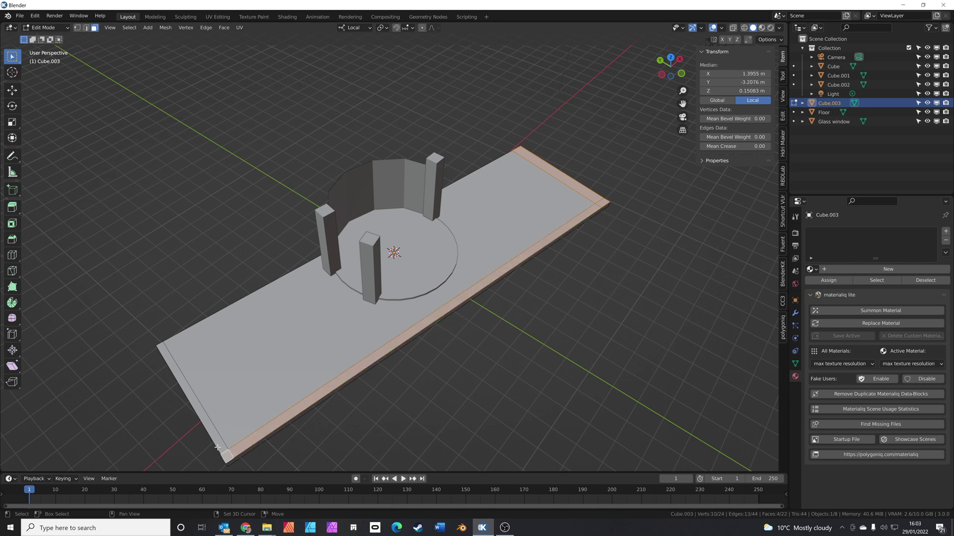
Extrude the three rim faces 3.9016 m upward into walls.
{"action": "middle_click_drag", "start_coordinate": [255, 398], "coordinate": [271, 384]}
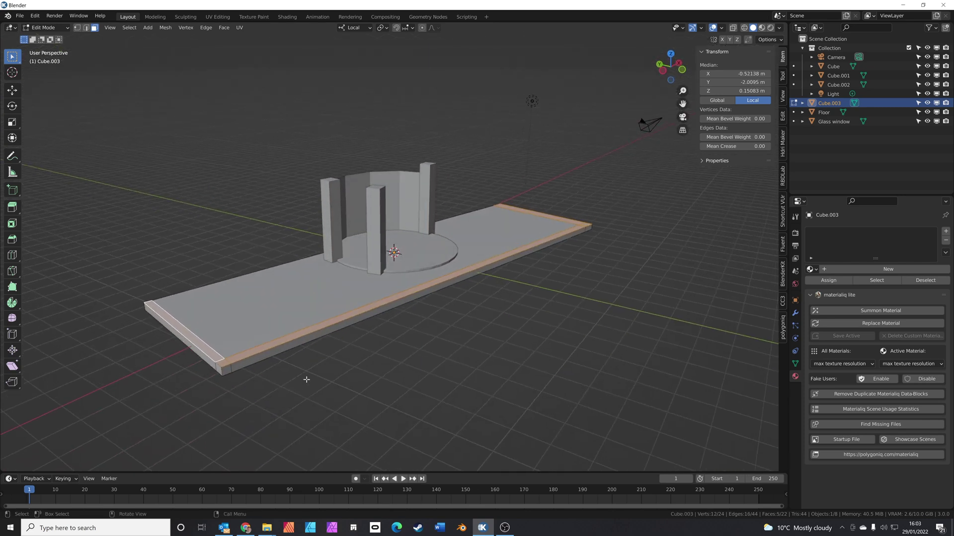
{"action": "key", "text": "e"}
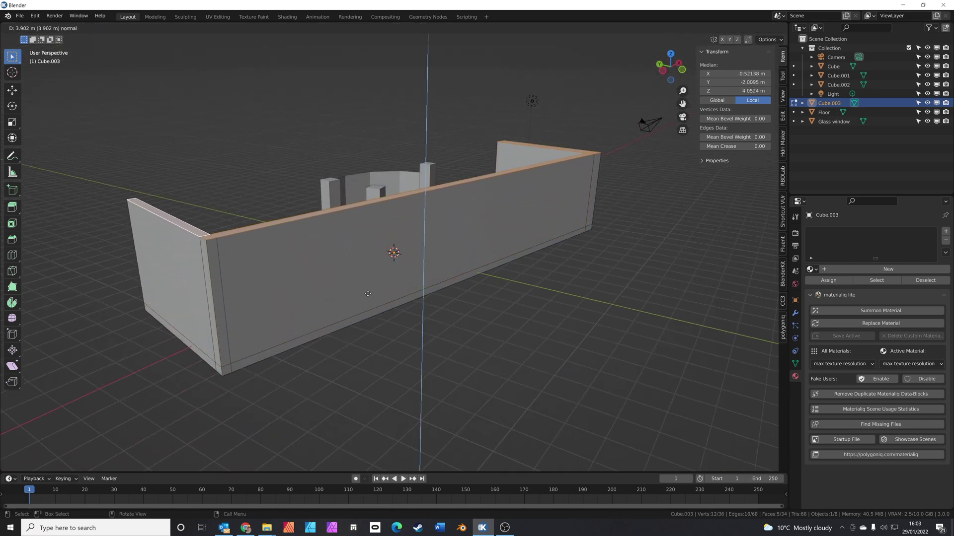
{"action": "left_click", "coordinate": [367, 294]}
{"action": "middle_click_drag", "start_coordinate": [368, 294], "coordinate": [199, 252]}
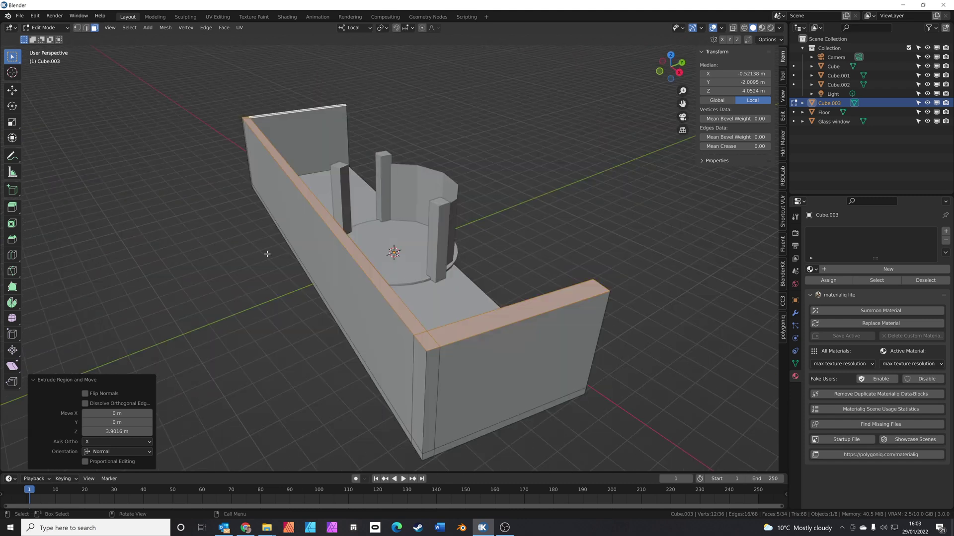
{"action": "middle_click_drag", "start_coordinate": [268, 254], "coordinate": [259, 253]}
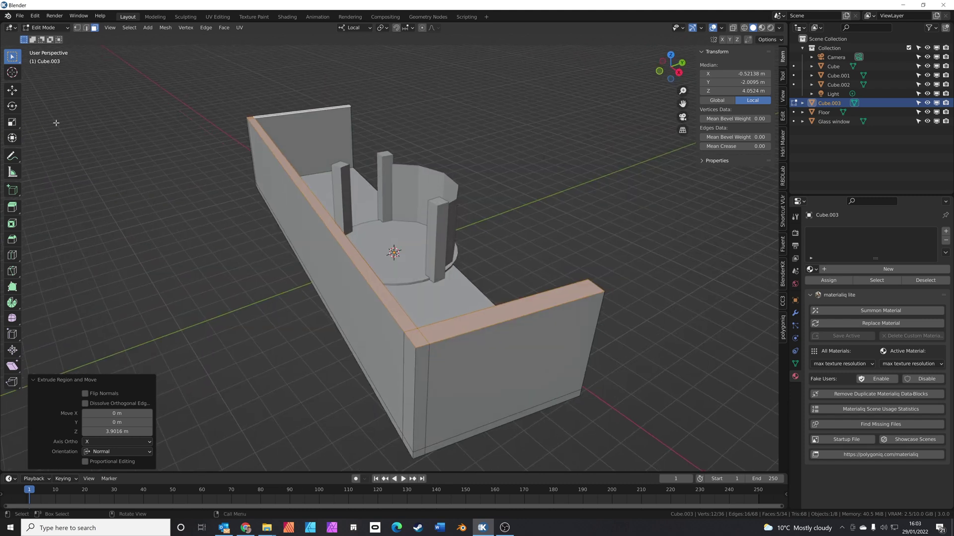
{"action": "left_click", "coordinate": [20, 16]}
Save the scene as Ironman Interior V5.blend.
{"action": "left_click", "coordinate": [30, 82]}
{"action": "scroll", "coordinate": [410, 349], "scroll_direction": "up", "scroll_amount": 4}
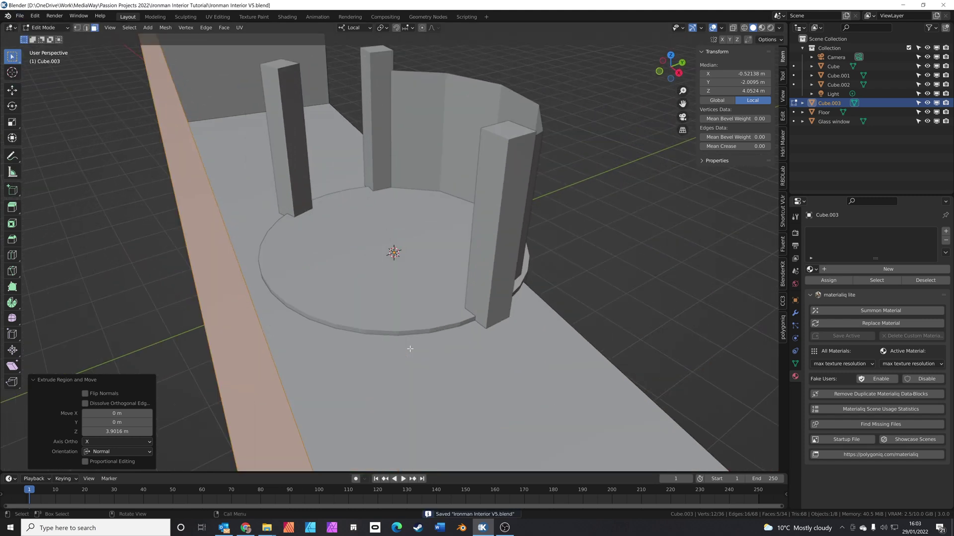
{"action": "scroll", "coordinate": [410, 349], "scroll_direction": "up", "scroll_amount": 3}
Align the camera to a low interior view facing the curved wall and pillars, then select it.
{"action": "middle_click_drag", "start_coordinate": [409, 347], "coordinate": [432, 322]}
{"action": "scroll", "coordinate": [432, 321], "scroll_direction": "up", "scroll_amount": 2}
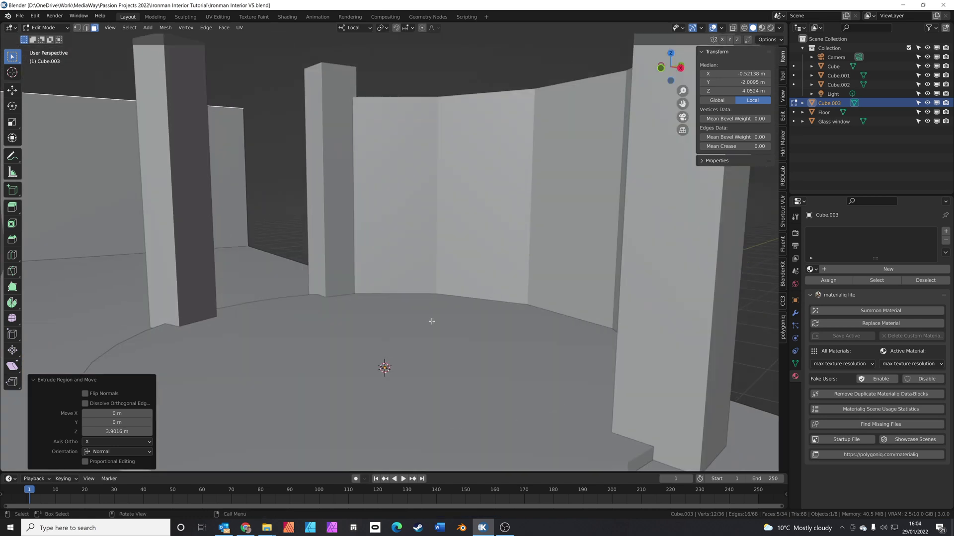
{"action": "scroll", "coordinate": [432, 321], "scroll_direction": "down", "scroll_amount": 2}
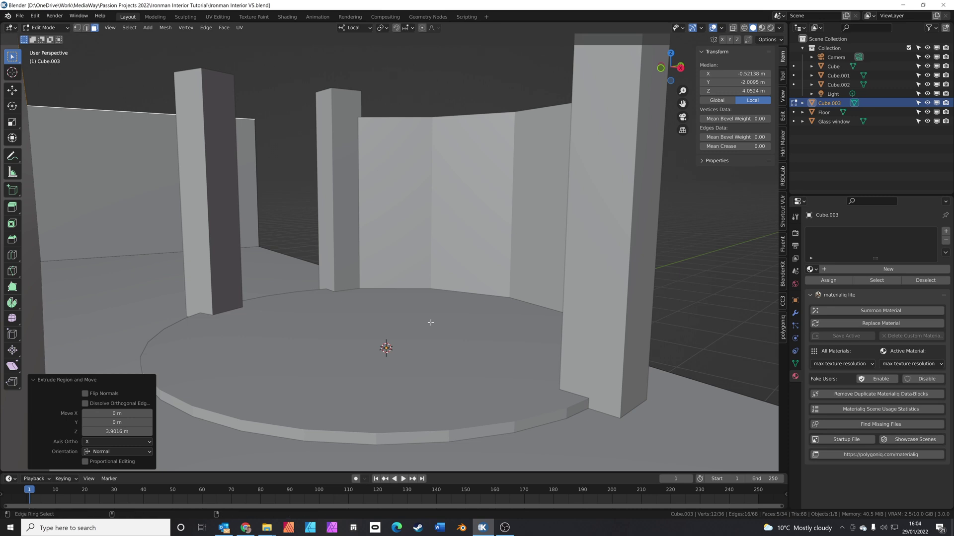
{"action": "key", "text": "ctrl+alt+KP_0"}
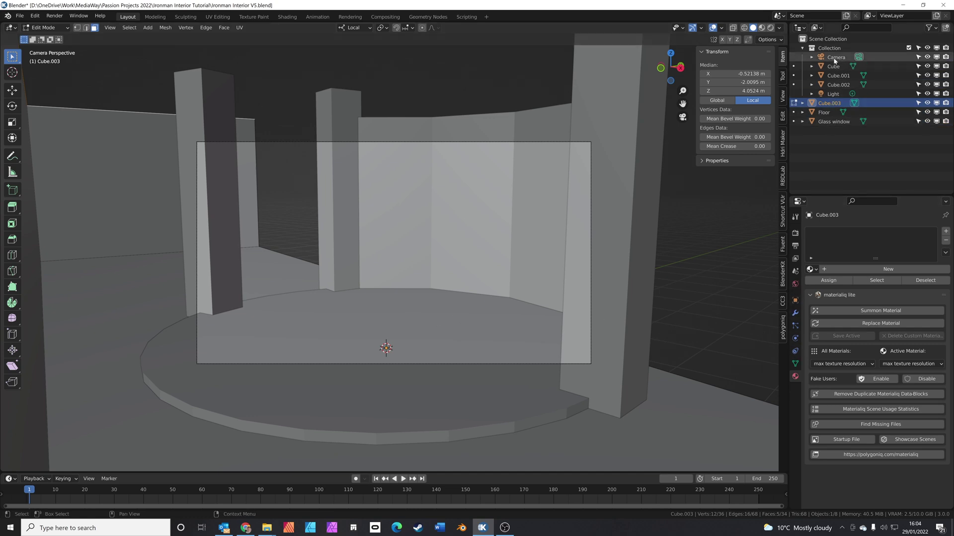
{"action": "left_click", "coordinate": [835, 58]}
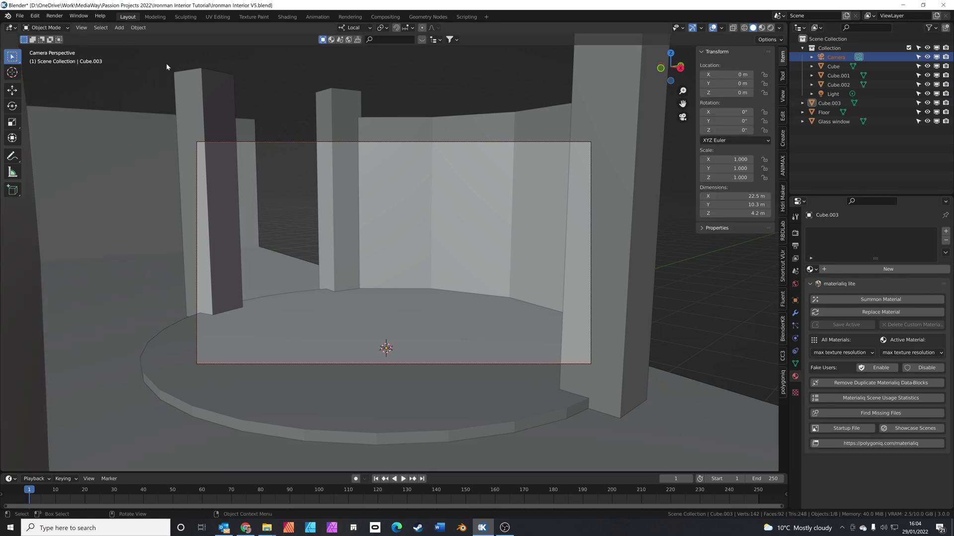
Set the camera's focal length to 28 mm.
{"action": "left_click", "coordinate": [794, 339]}
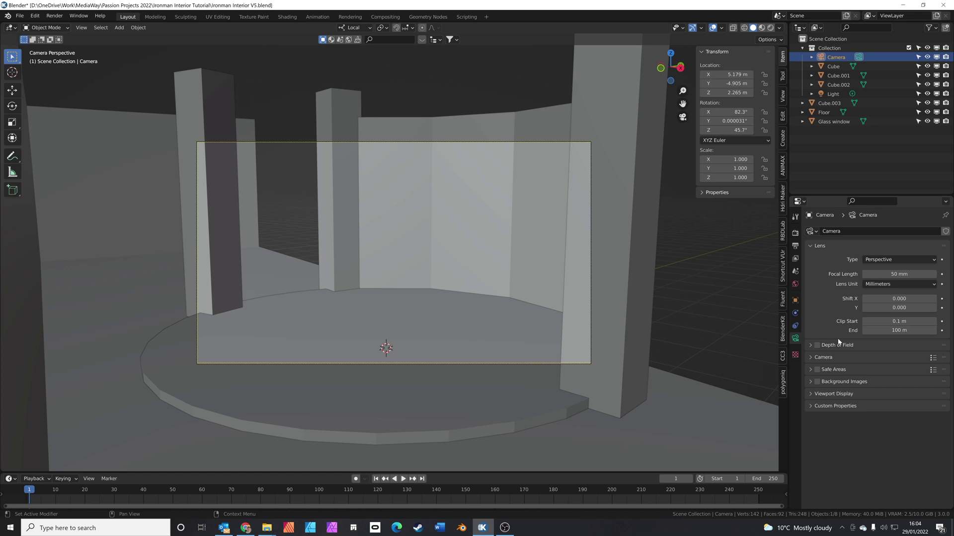
{"action": "left_click", "coordinate": [906, 276]}
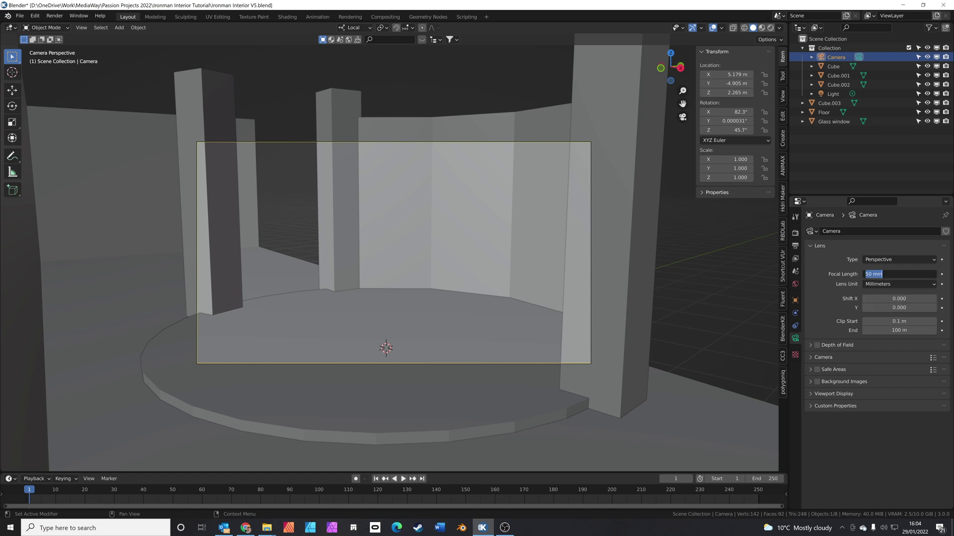
{"action": "type", "text": "28"}
{"action": "key", "text": "Return"}
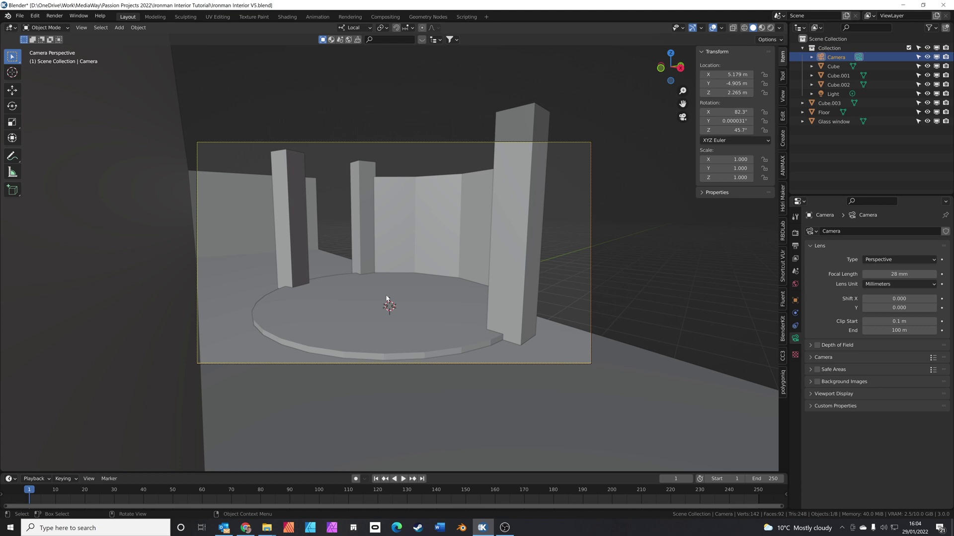
Walk the camera forward and slightly left, closer into the room.
{"action": "key", "text": "shift+grave"}
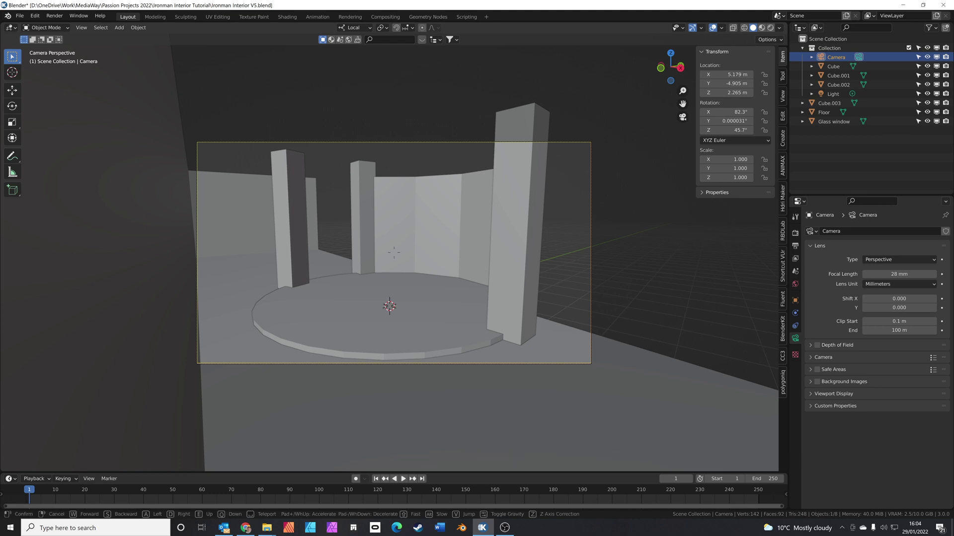
{"action": "key", "text": "w"}
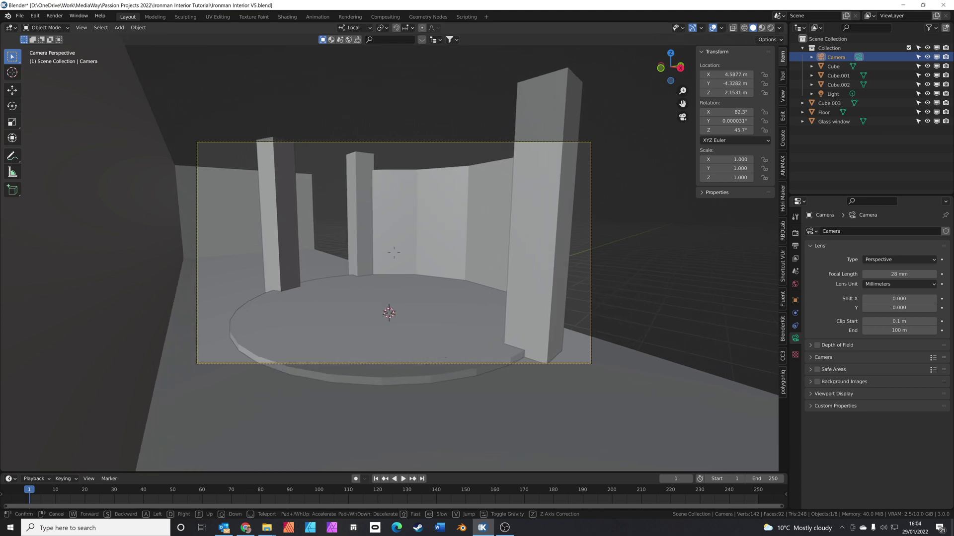
{"action": "key", "text": "w"}
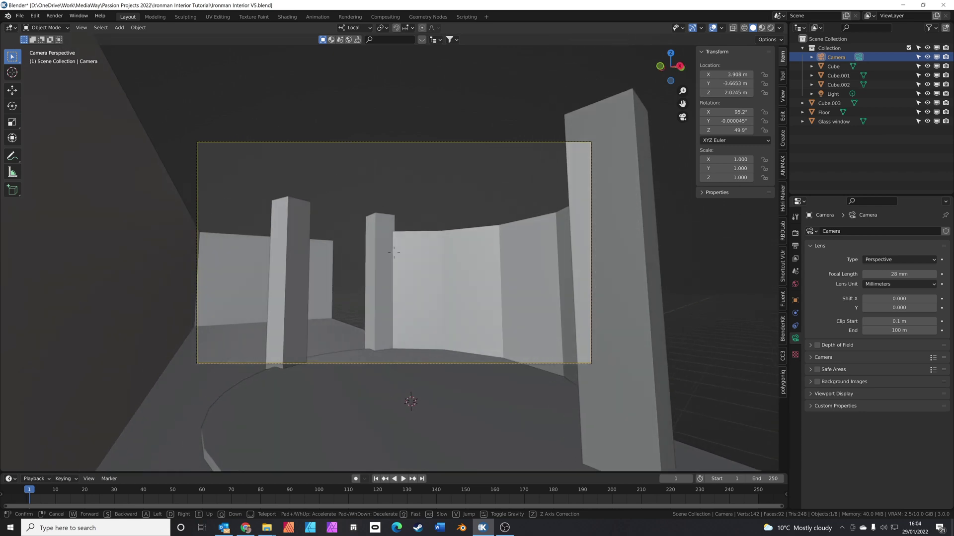
{"action": "key", "text": "a"}
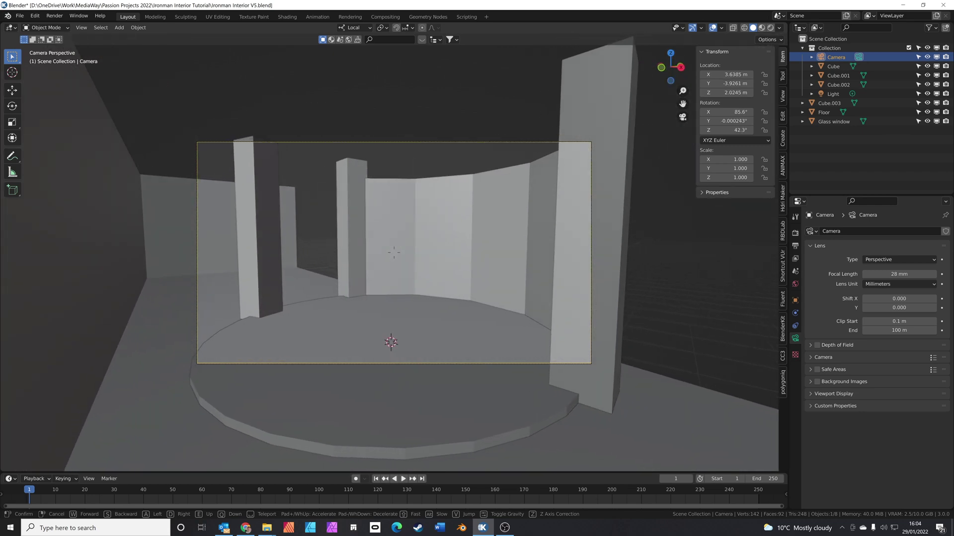
{"action": "key", "text": "w"}
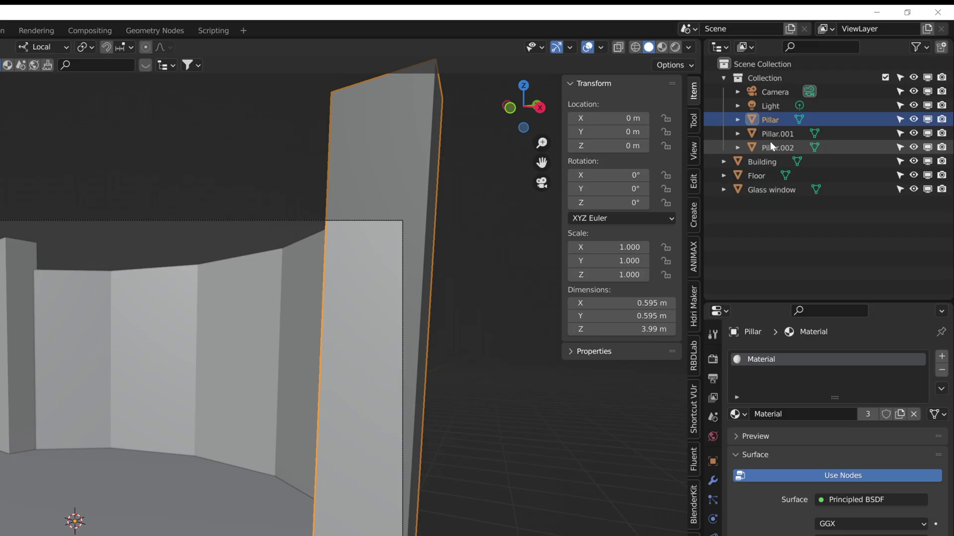
Move the three Pillar objects into Scene Collection and select Building through Pillar.002.
{"action": "left_click", "coordinate": [770, 141], "text": "ctrl"}
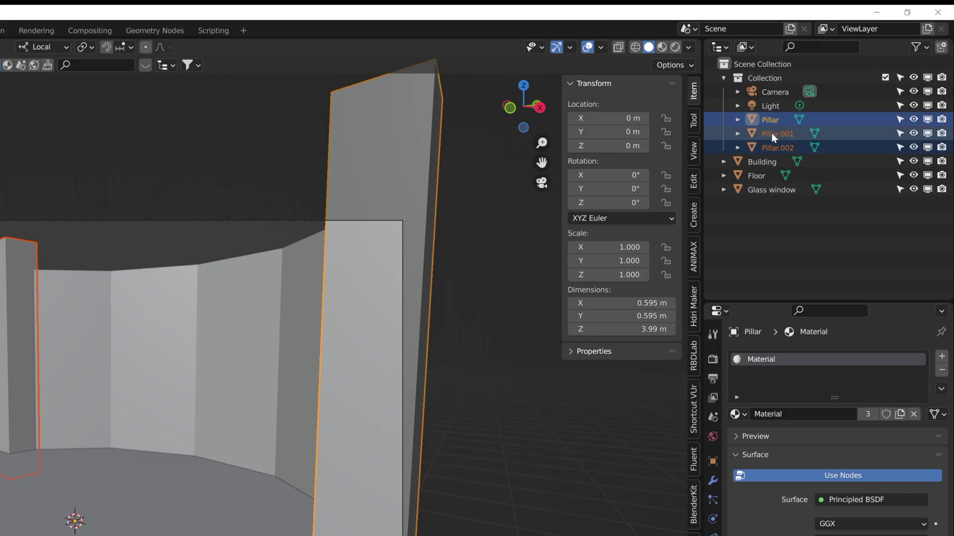
{"action": "left_click_drag", "start_coordinate": [771, 133], "coordinate": [761, 71]}
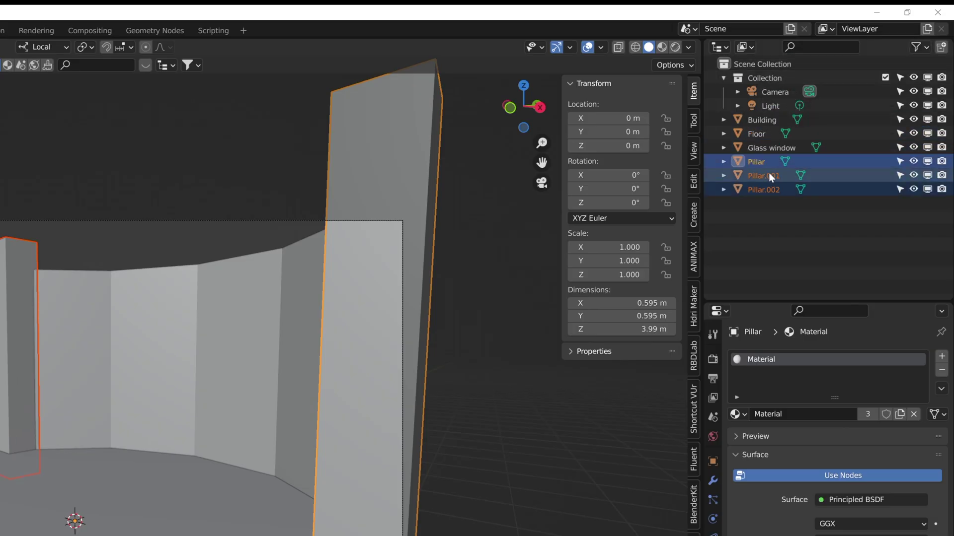
{"action": "left_click", "coordinate": [764, 123]}
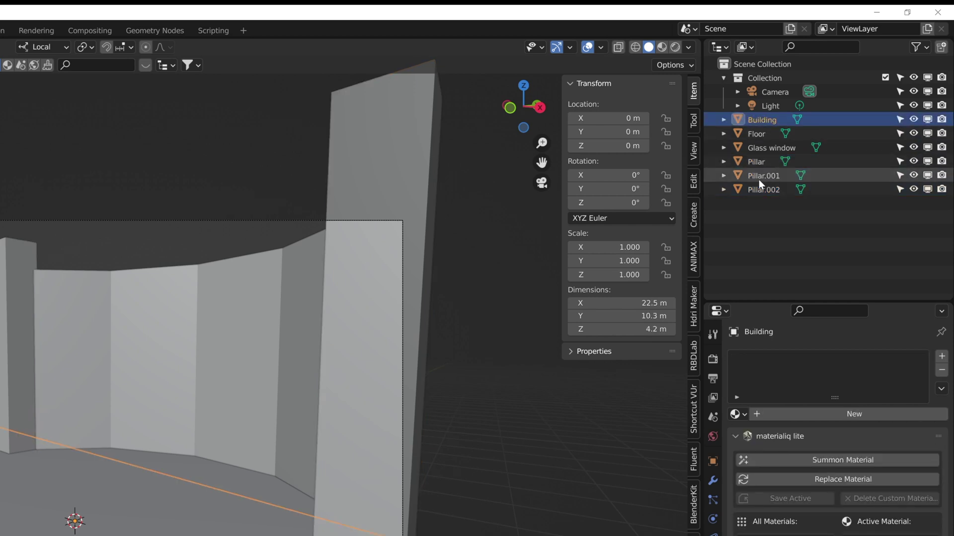
{"action": "left_click", "coordinate": [758, 190], "text": "shift"}
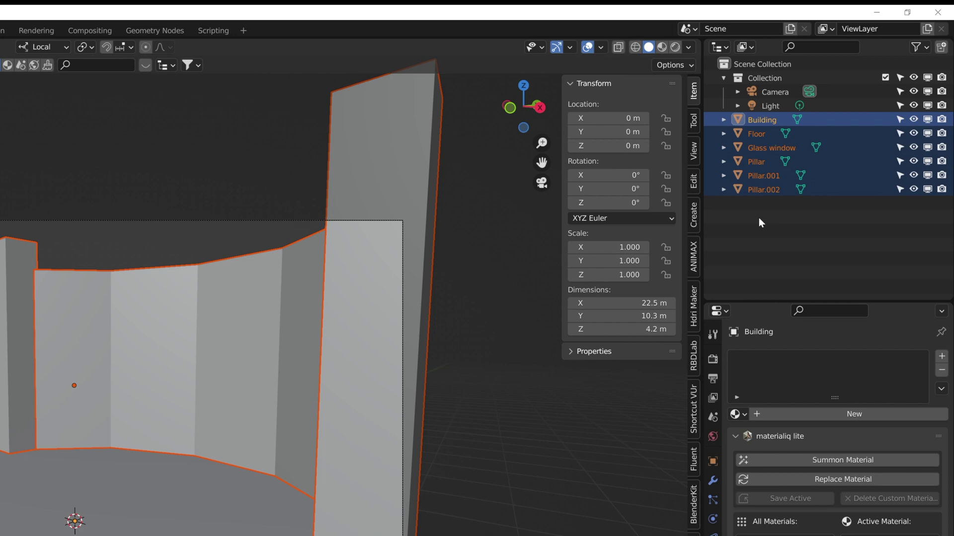
Put the selected objects into a new collection named 'Building' and collapse it.
{"action": "key", "text": "m"}
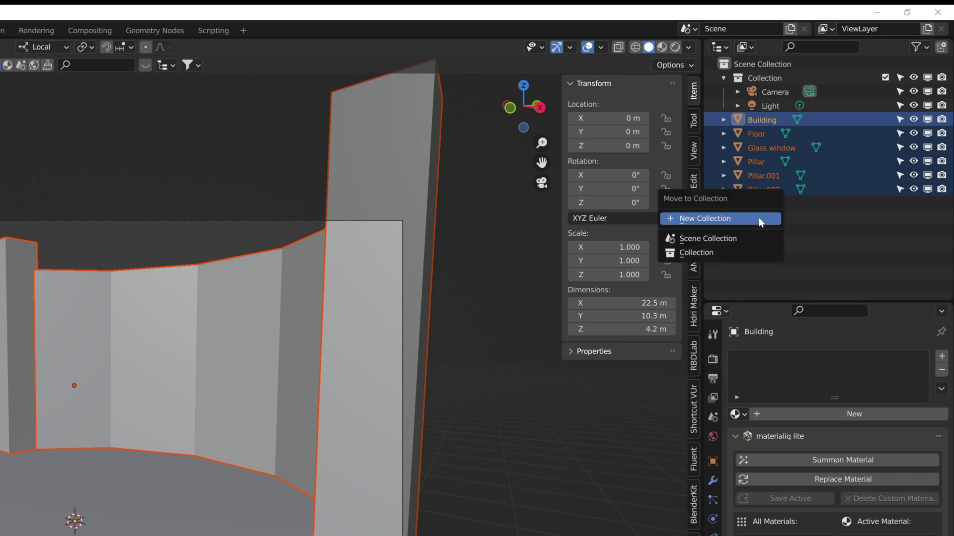
{"action": "left_click", "coordinate": [758, 218]}
{"action": "type", "text": "Building"}
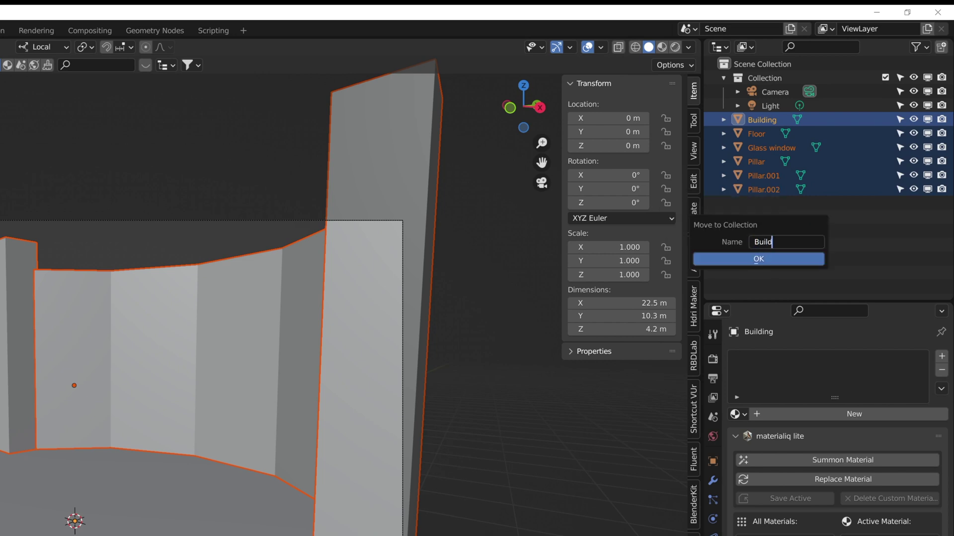
{"action": "left_click", "coordinate": [785, 259]}
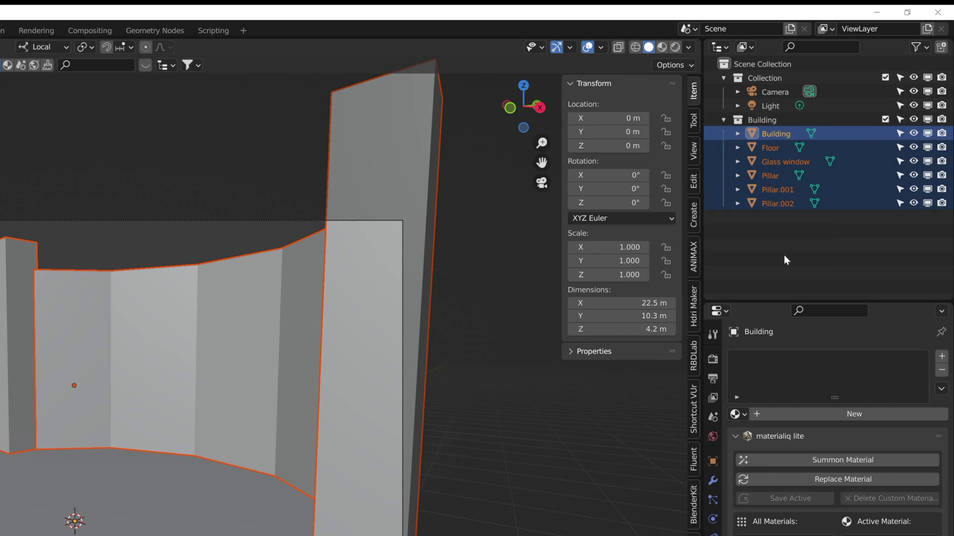
{"action": "left_click", "coordinate": [723, 120]}
{"action": "left_click", "coordinate": [738, 197]}
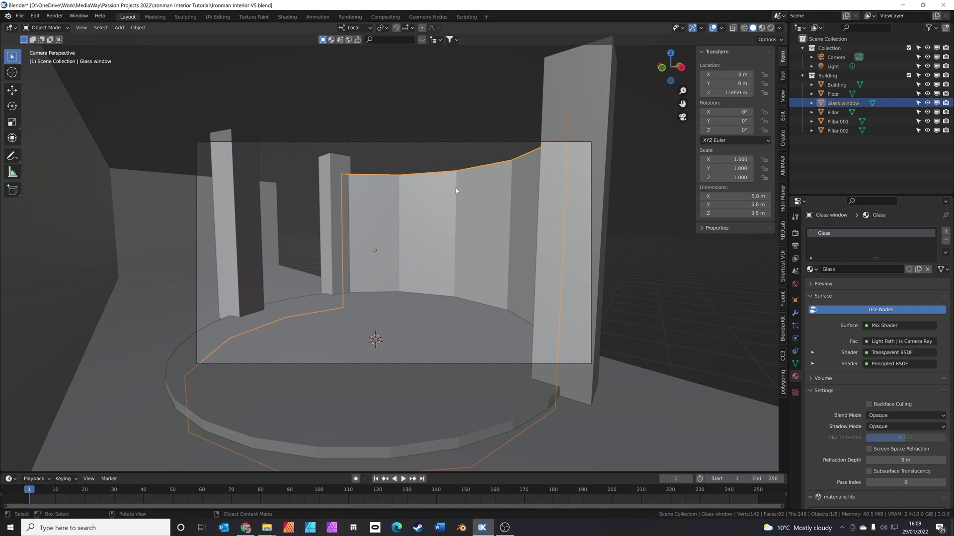
Duplicate the Glass window in place and rename the copy 'Glass pillars'.
{"action": "key", "text": "shift+d"}
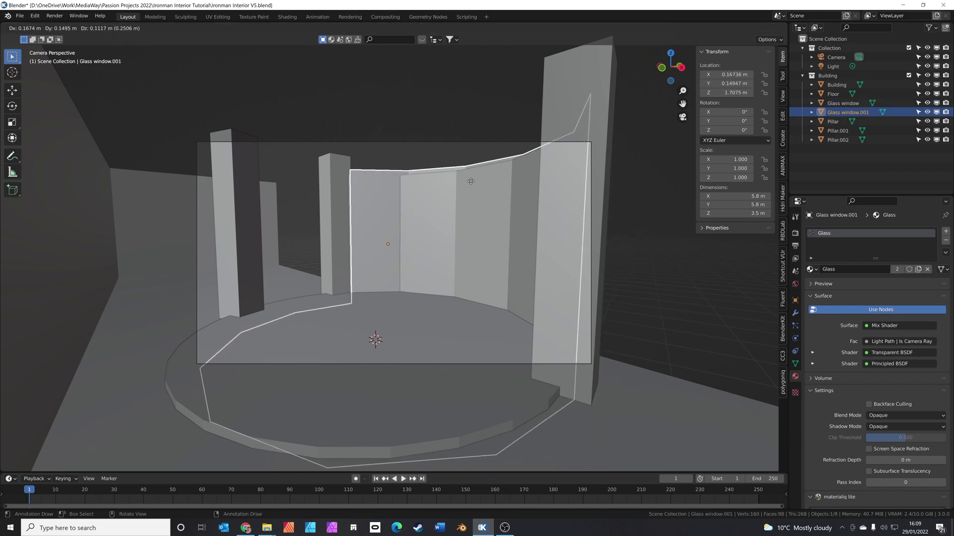
{"action": "key", "text": "Escape"}
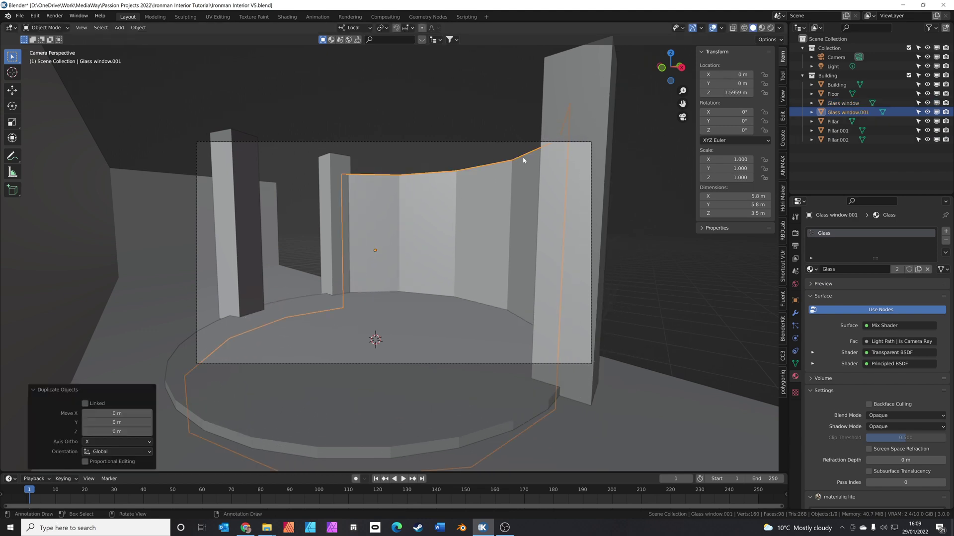
{"action": "double_click", "coordinate": [841, 112]}
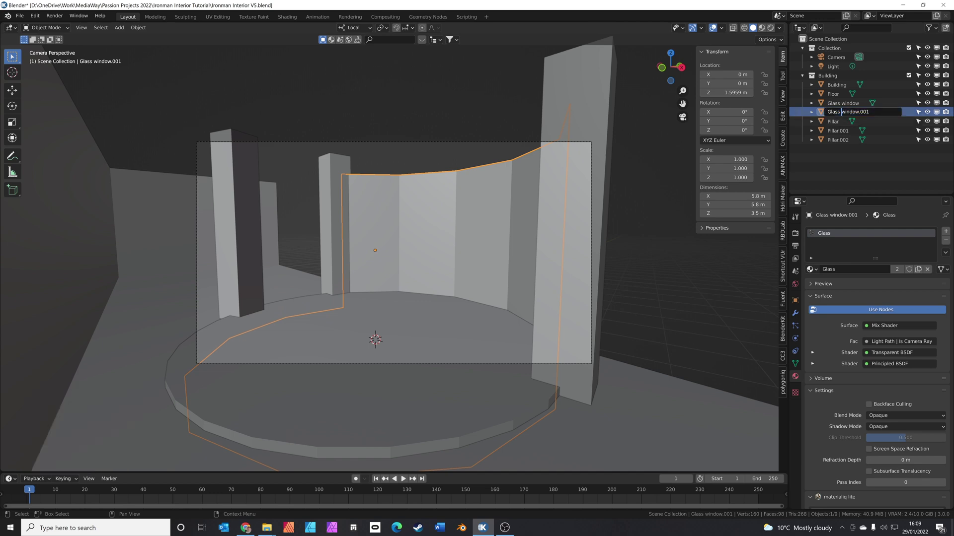
{"action": "key", "text": "shift+End"}
{"action": "key", "text": "BackSpace"}
{"action": "type", "text": "pillars"}
{"action": "key", "text": "Return"}
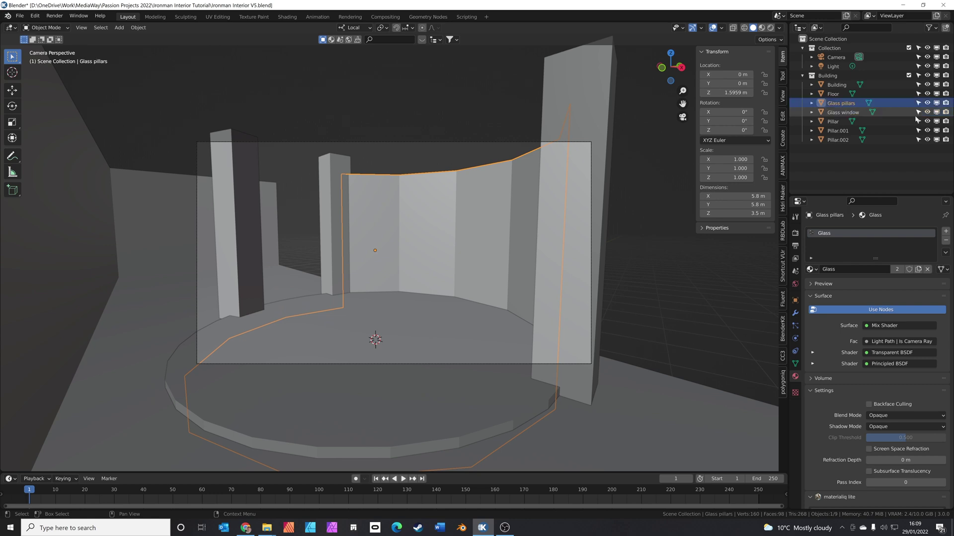
Add a 0.02 m Wireframe modifier to Glass pillars.
{"action": "left_click", "coordinate": [794, 313]}
{"action": "left_click", "coordinate": [848, 232]}
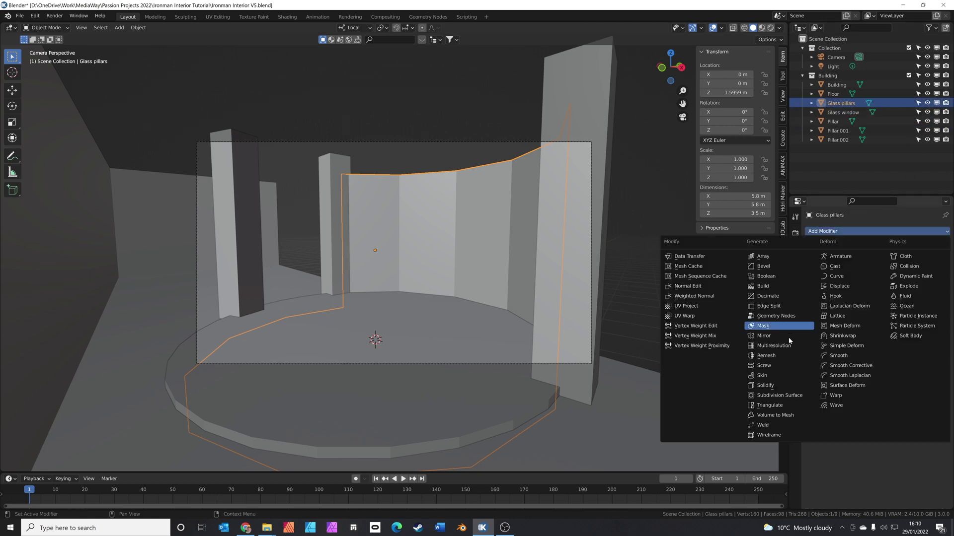
{"action": "left_click", "coordinate": [765, 435]}
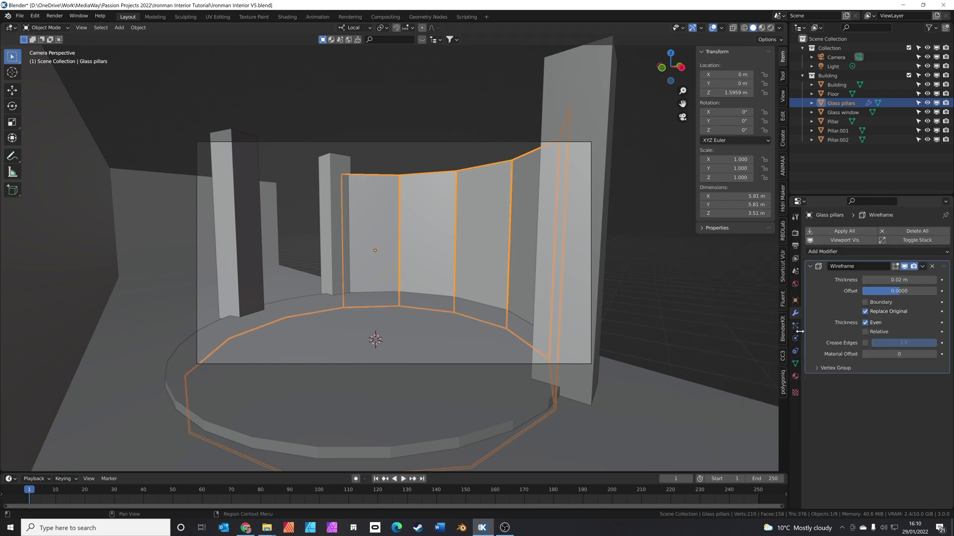
Replace the Glass material slot with a new white material named 'Pillar'.
{"action": "left_click", "coordinate": [794, 376]}
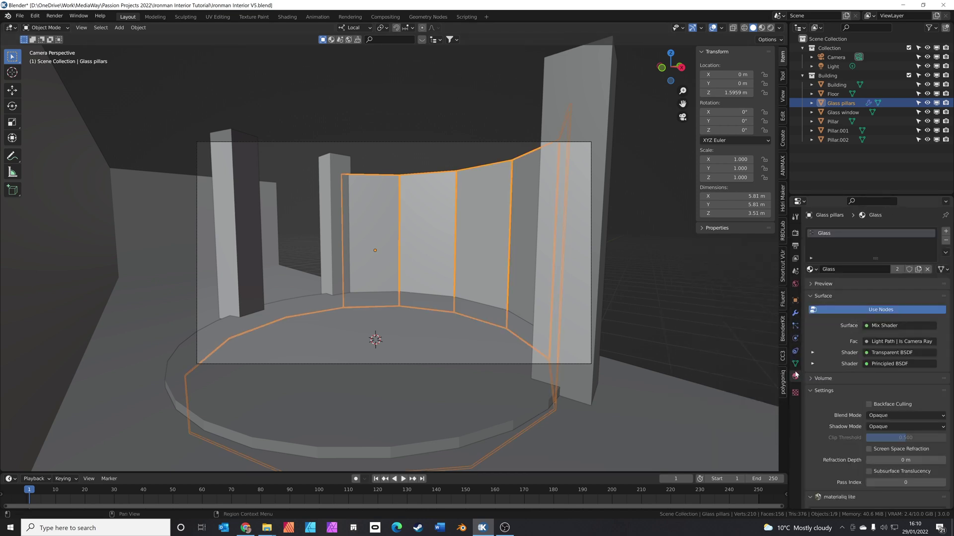
{"action": "left_click", "coordinate": [945, 242]}
{"action": "left_click", "coordinate": [863, 268]}
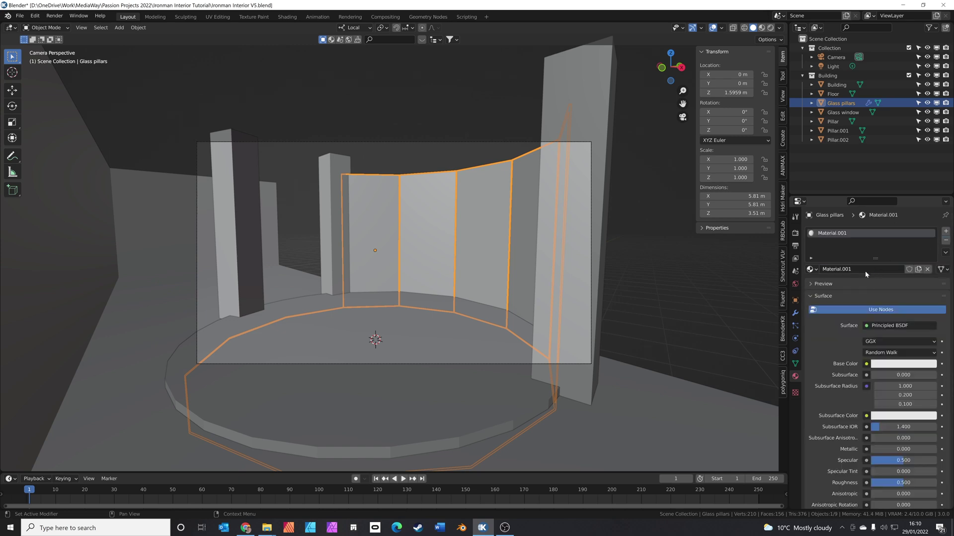
{"action": "double_click", "coordinate": [849, 270]}
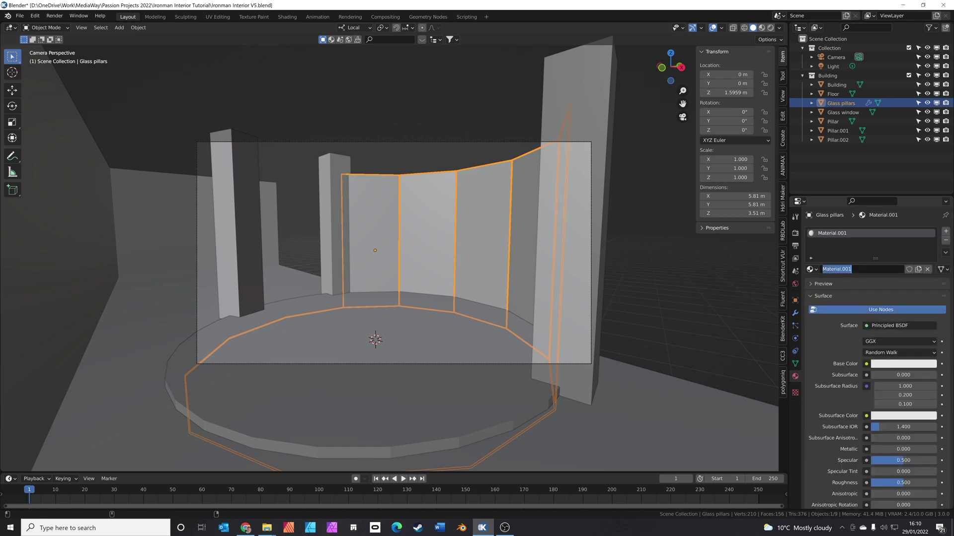
{"action": "type", "text": "Pillar"}
{"action": "key", "text": "Return"}
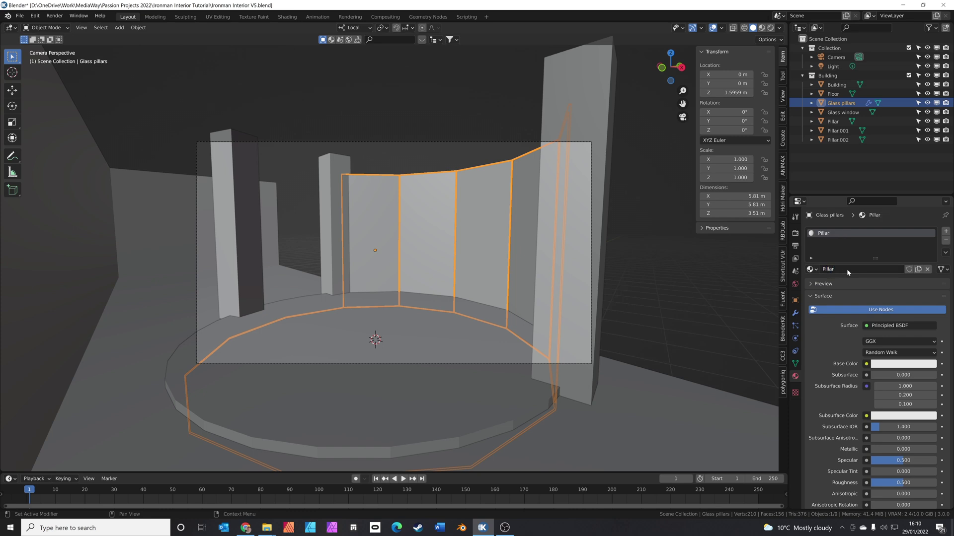
{"action": "left_click", "coordinate": [905, 365]}
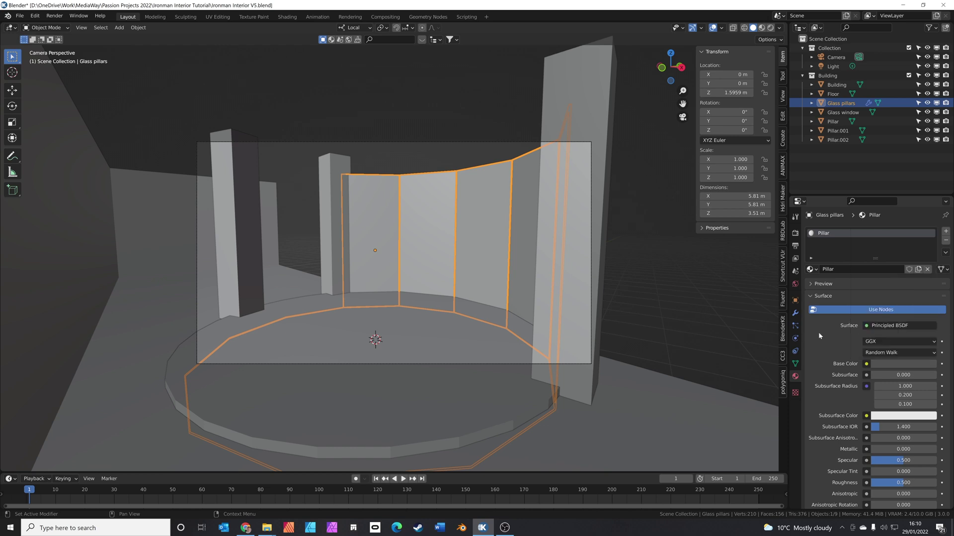
Preview the scene in rendered shading, then switch to the BlenderKit site in Chrome.
{"action": "left_click", "coordinate": [771, 28]}
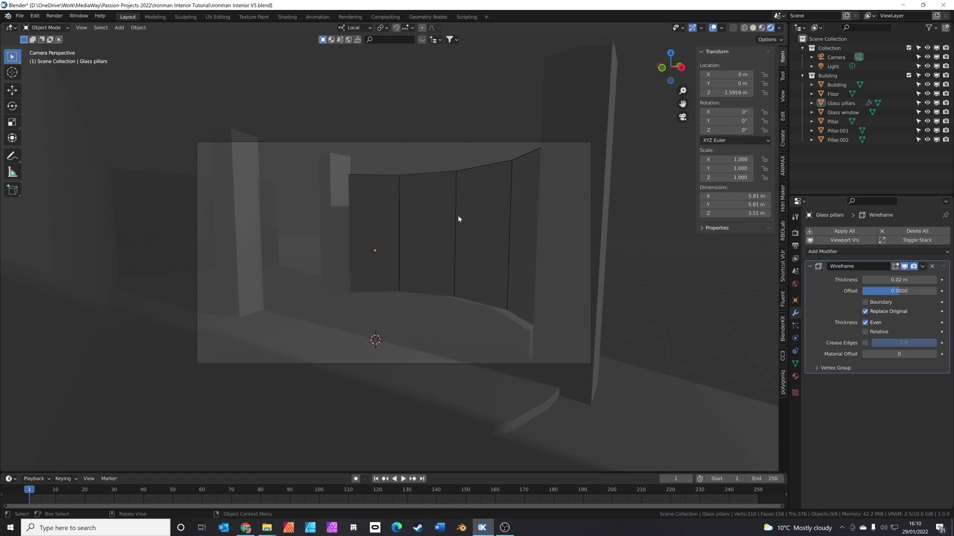
{"action": "left_click", "coordinate": [495, 299]}
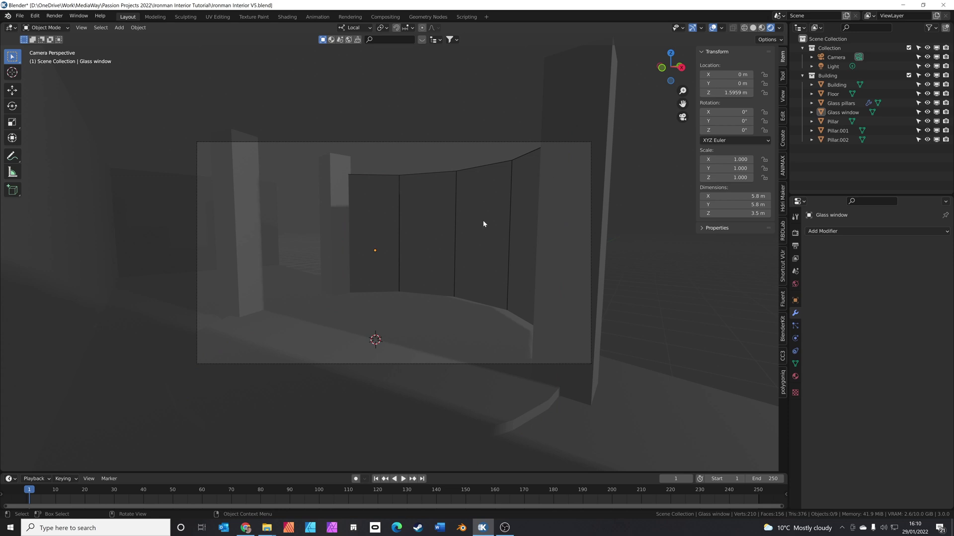
{"action": "key", "text": "alt+Tab"}
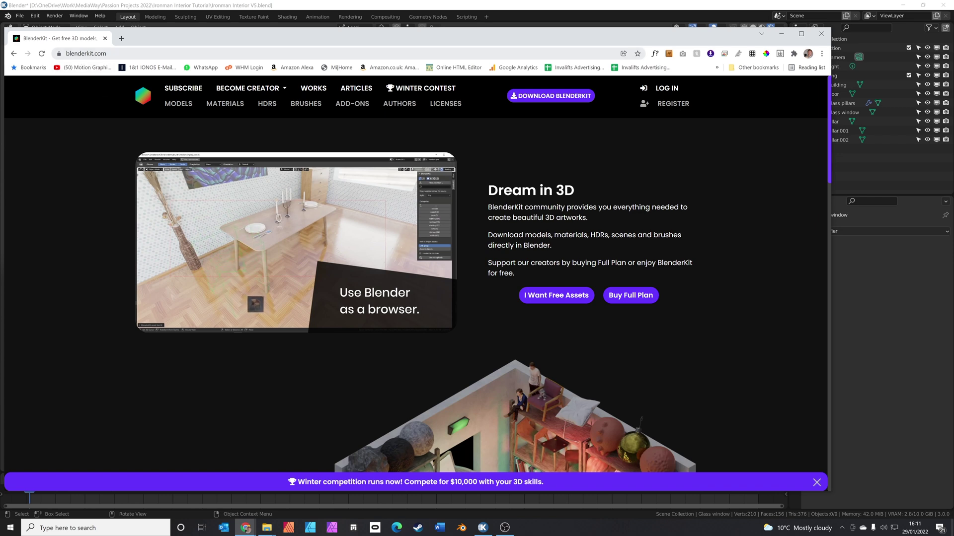
Go to BlenderKit's download page with the v3.0.6 install steps for Blender 3.0+.
{"action": "left_click", "coordinate": [540, 94]}
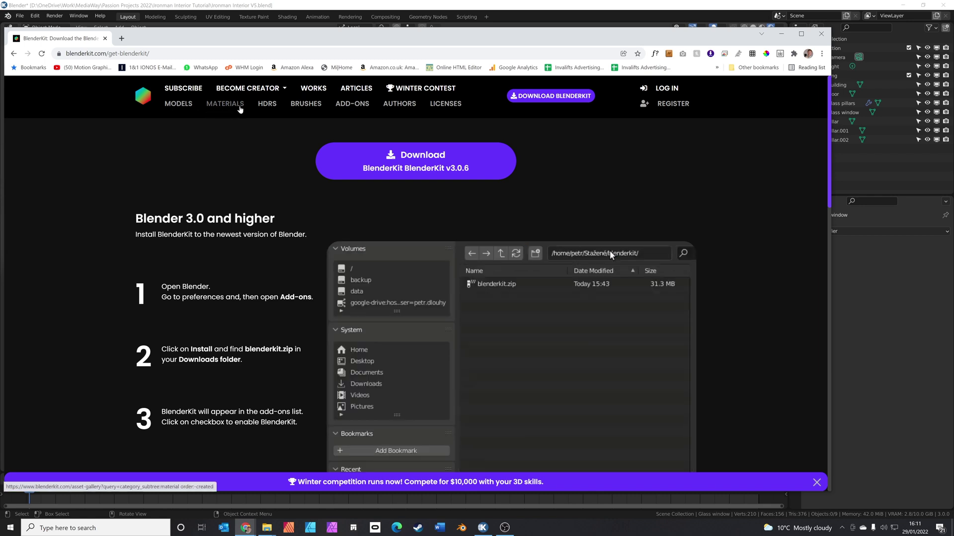
In Blender, switch the BlenderKit panel to Materials and show the asset bar.
{"action": "left_click", "coordinate": [781, 34]}
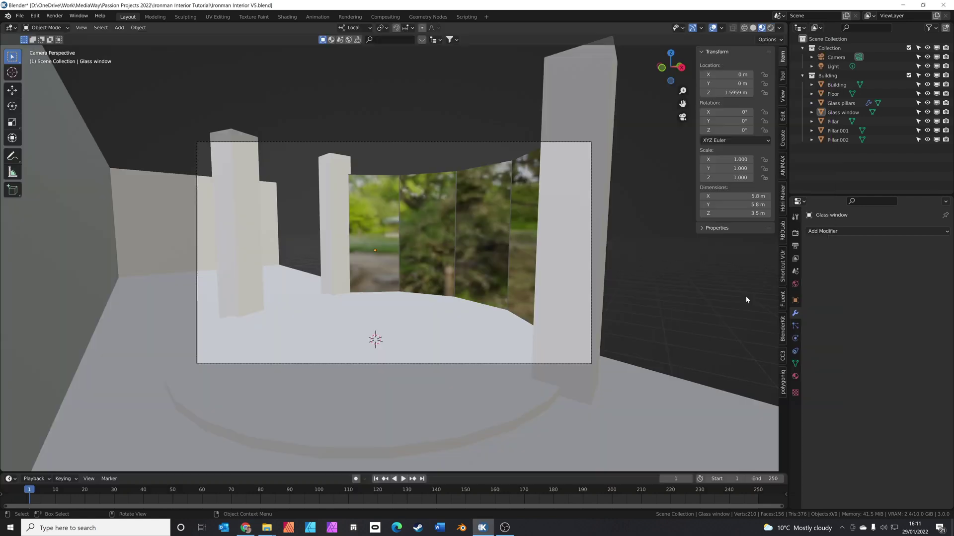
{"action": "left_click", "coordinate": [783, 326]}
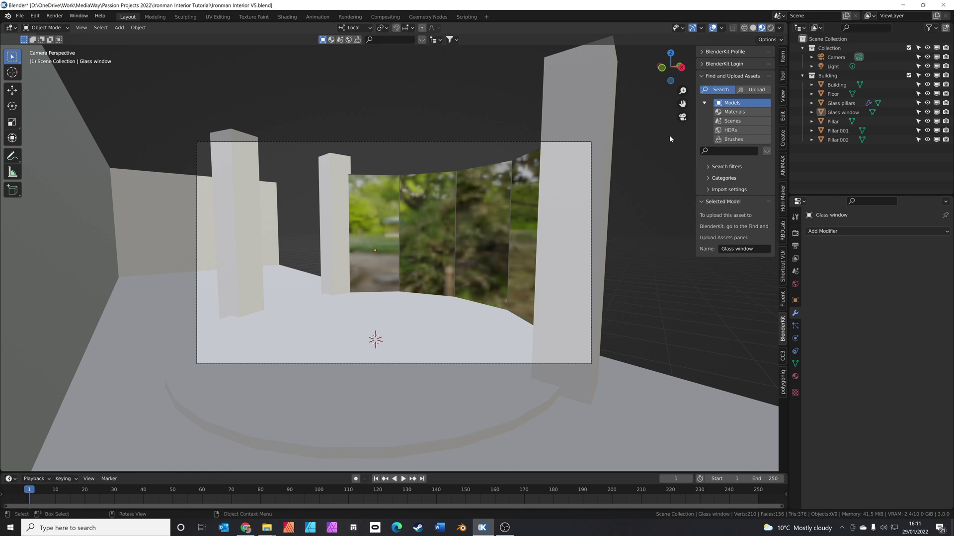
{"action": "left_click", "coordinate": [734, 113]}
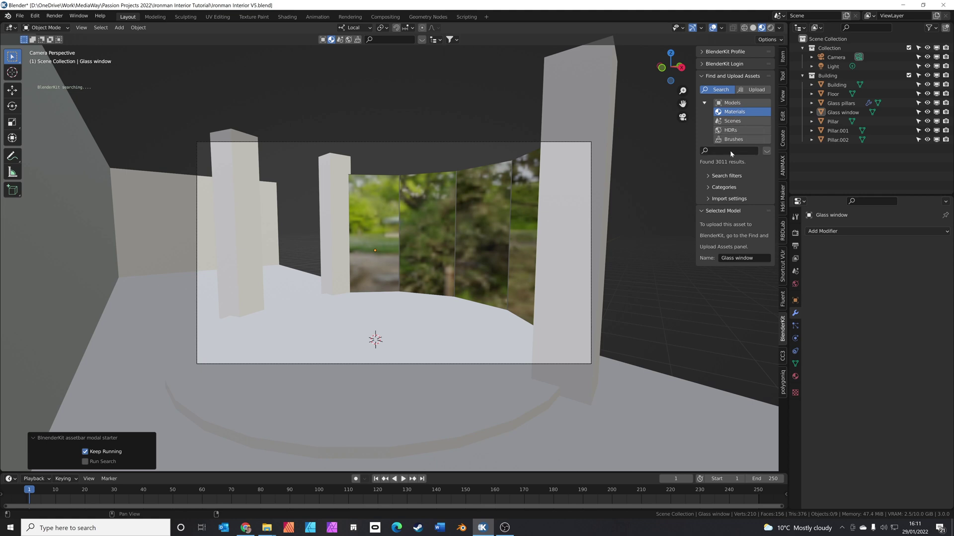
{"action": "left_click", "coordinate": [766, 151]}
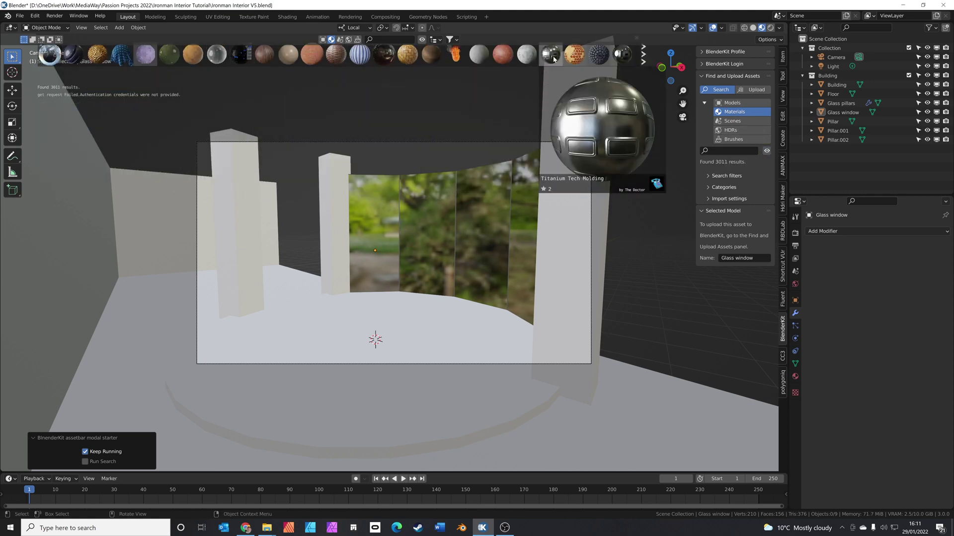
Search BlenderKit materials for 'concrete' (178 results) and expand the Import settings.
{"action": "left_click", "coordinate": [729, 151]}
{"action": "type", "text": "conc"}
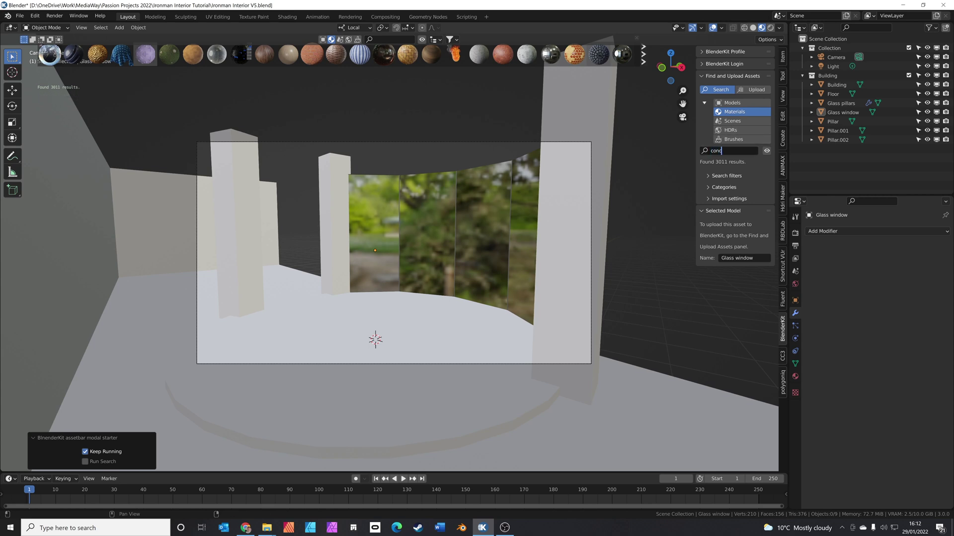
{"action": "type", "text": "rete"}
{"action": "key", "text": "Return"}
{"action": "mouse_move", "coordinate": [100, 60]}
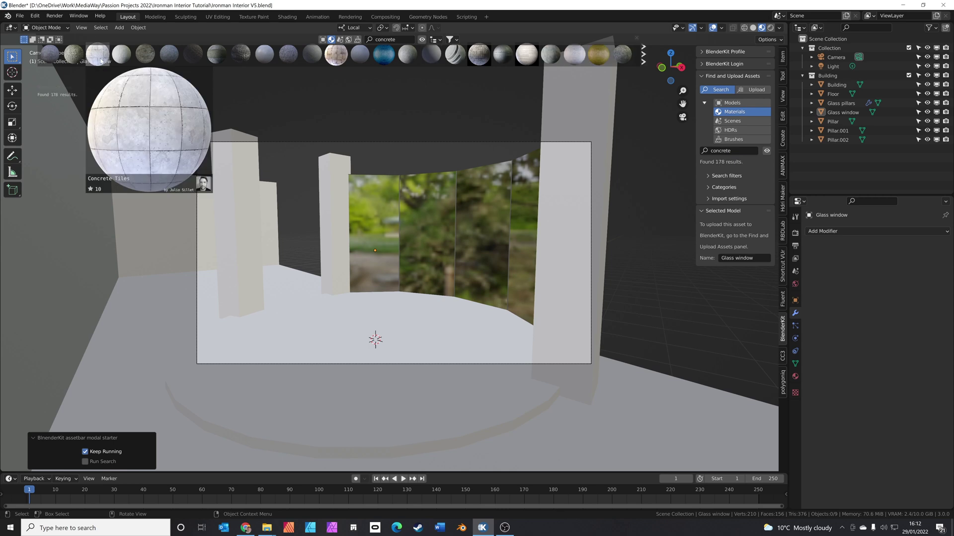
{"action": "left_click", "coordinate": [720, 199]}
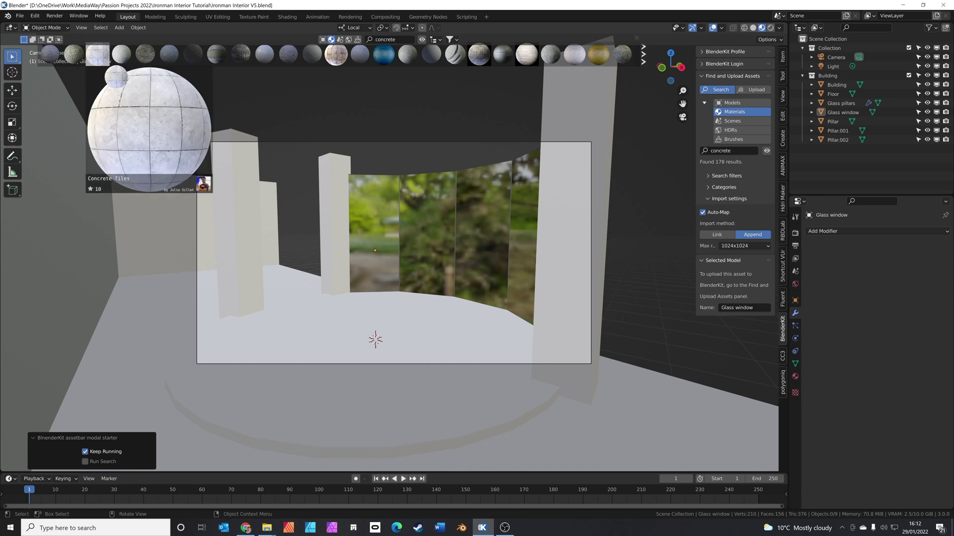
Apply Concrete Tiles to the left pillar and link that material to the other pillars and floor.
{"action": "left_click_drag", "start_coordinate": [97, 54], "coordinate": [234, 195]}
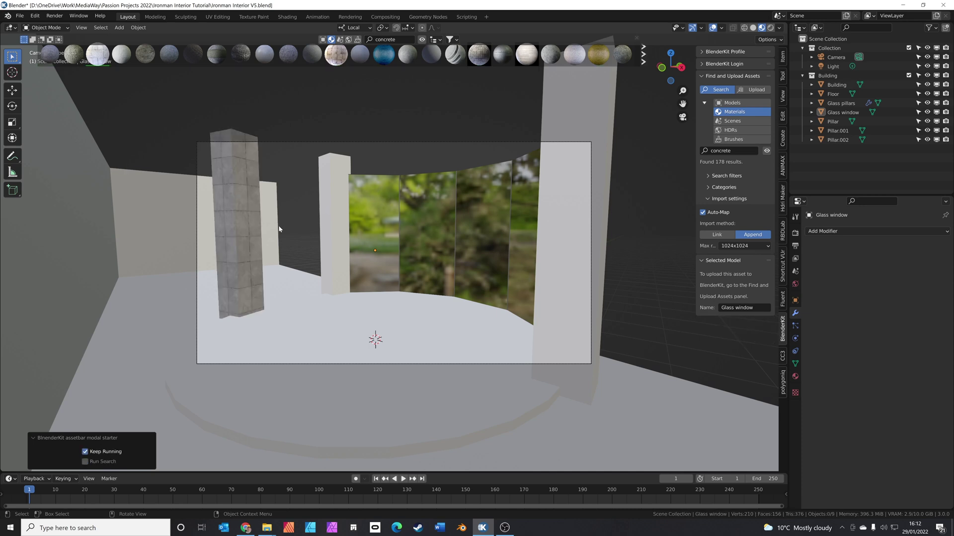
{"action": "left_click", "coordinate": [255, 226]}
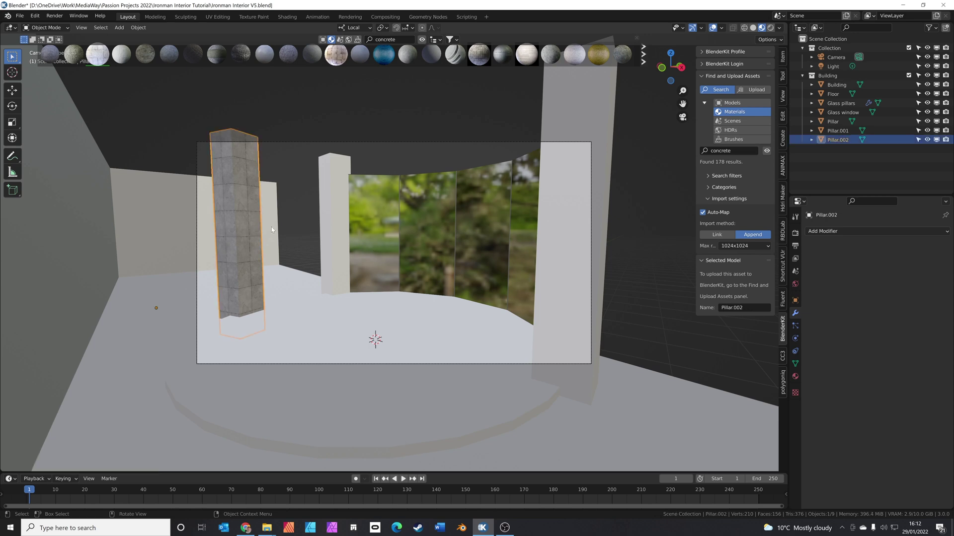
{"action": "key", "text": "Caps_Lock"}
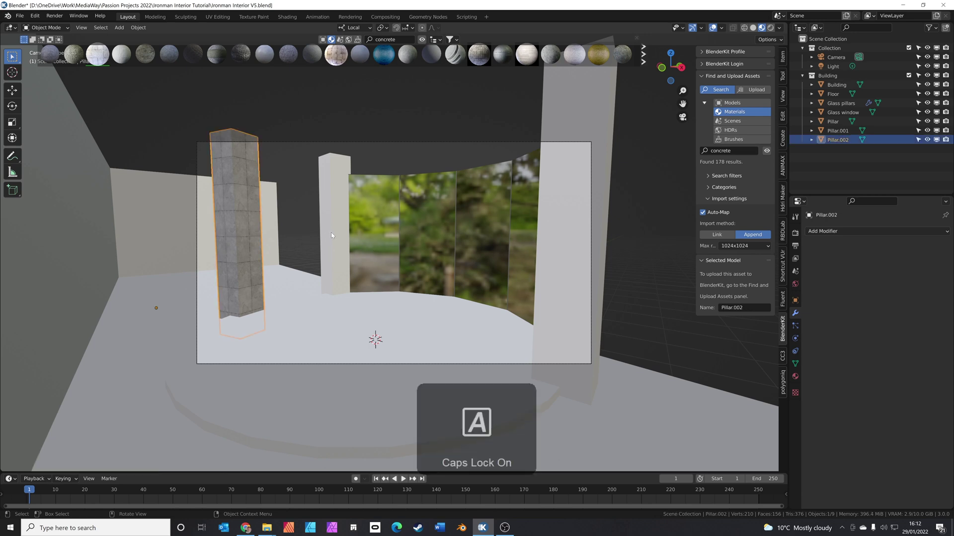
{"action": "left_click", "coordinate": [331, 233], "text": "shift"}
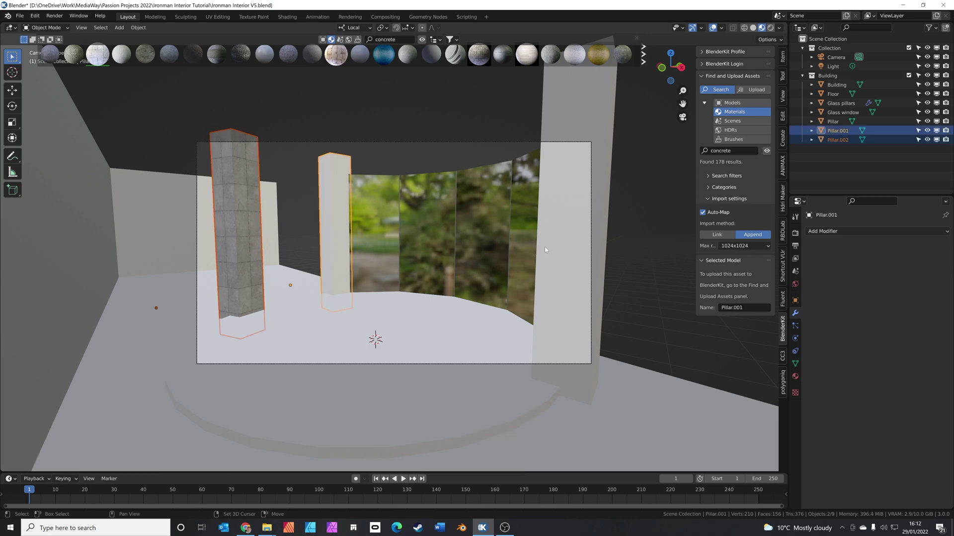
{"action": "left_click", "coordinate": [591, 205], "text": "shift"}
{"action": "left_click", "coordinate": [402, 340], "text": "shift"}
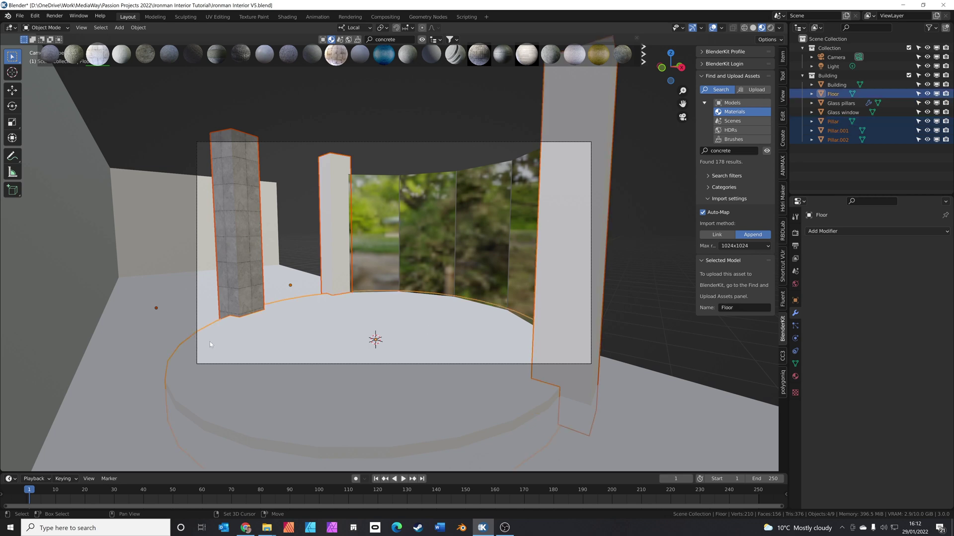
{"action": "left_click", "coordinate": [173, 339], "text": "shift"}
{"action": "left_click", "coordinate": [160, 336], "text": "shift"}
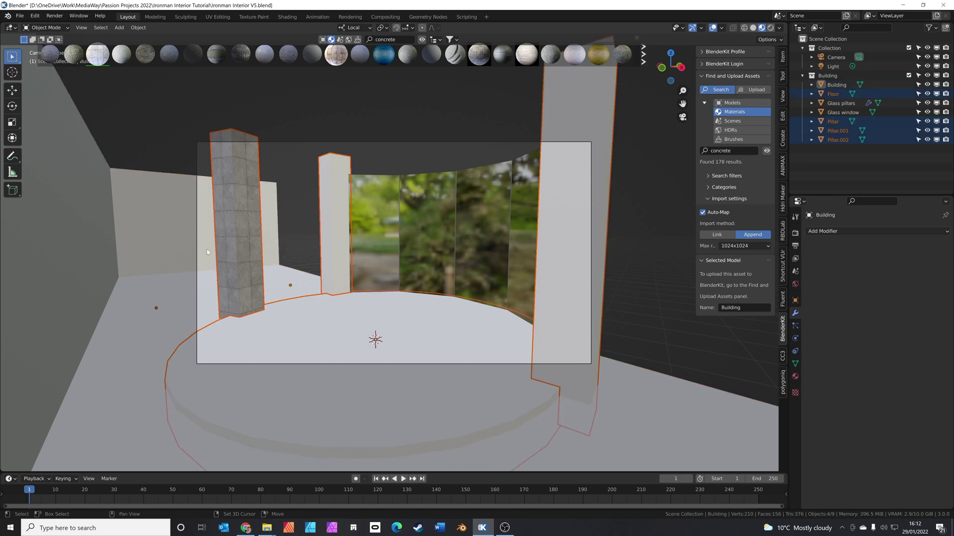
{"action": "left_click", "coordinate": [235, 226], "text": "shift"}
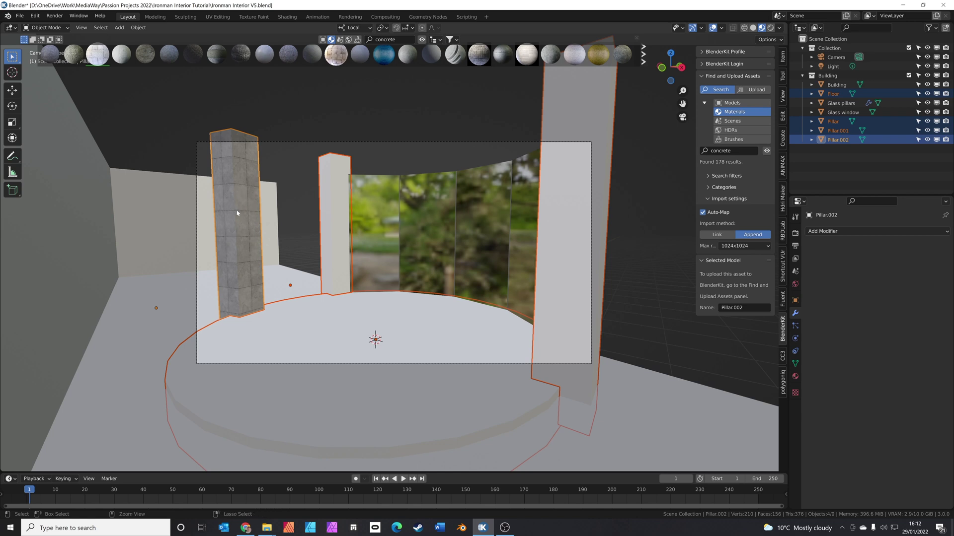
{"action": "key", "text": "ctrl+l"}
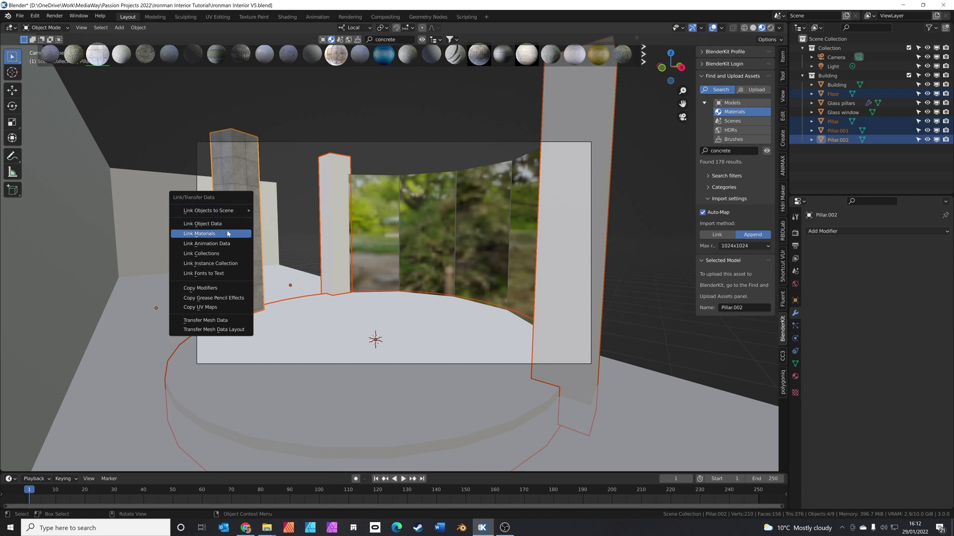
{"action": "left_click", "coordinate": [228, 233]}
{"action": "key", "text": "alt+a"}
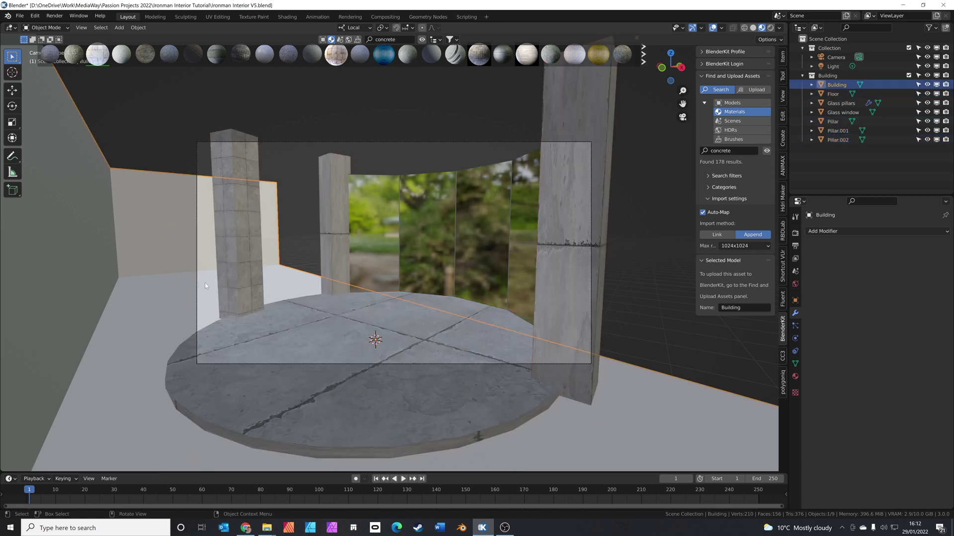
Re-unwrap the left pillar's mesh with Smart UV Project.
{"action": "middle_click_drag", "start_coordinate": [205, 282], "coordinate": [257, 220]}
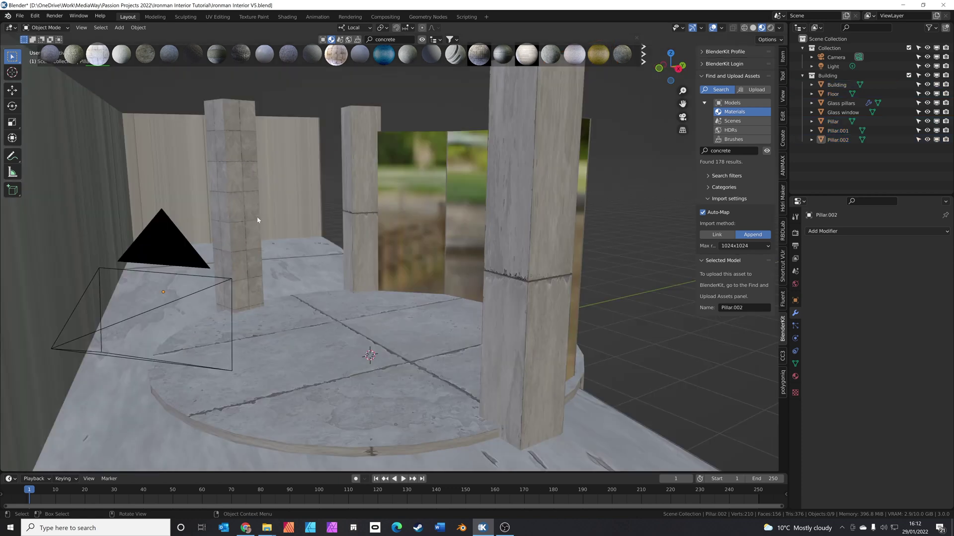
{"action": "left_click", "coordinate": [516, 278]}
{"action": "left_click", "coordinate": [349, 227]}
{"action": "left_click", "coordinate": [238, 241]}
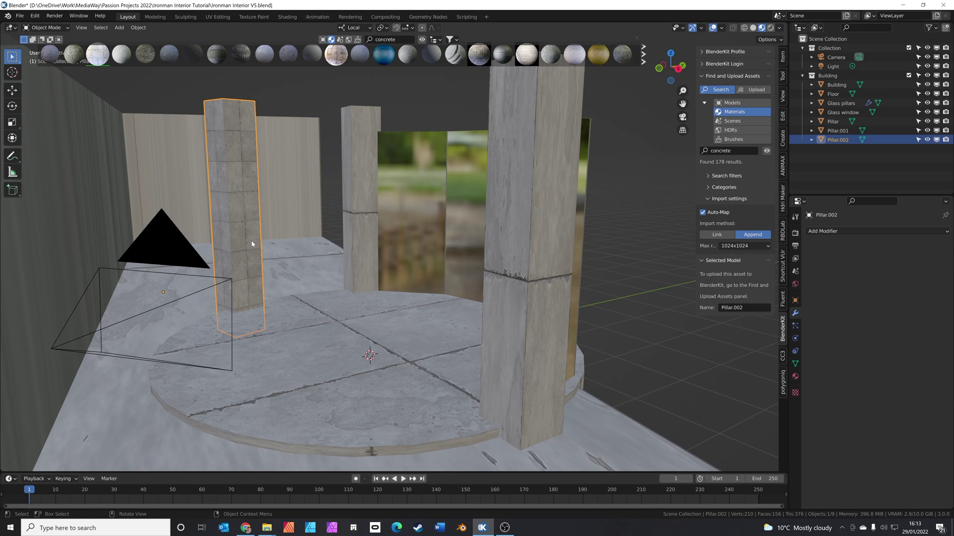
{"action": "key", "text": "Tab"}
{"action": "key", "text": "u"}
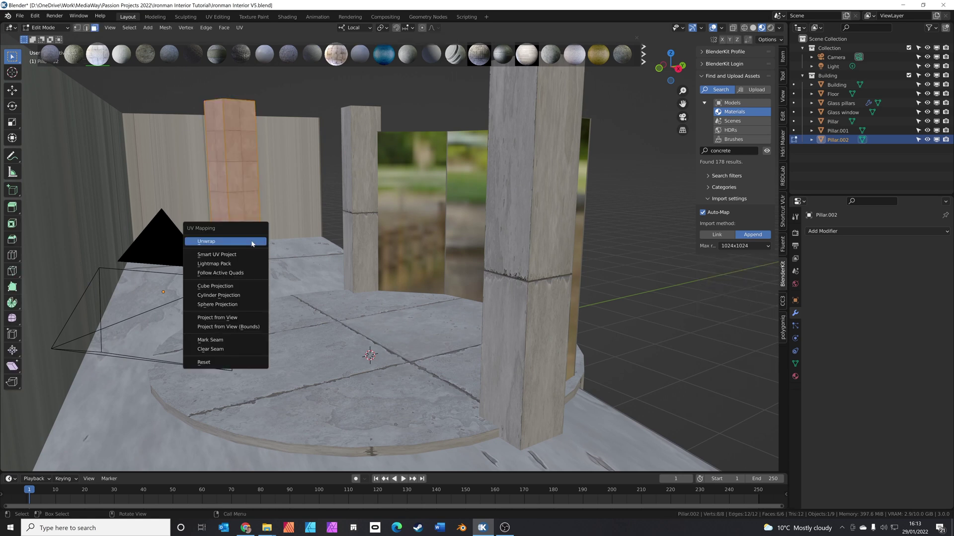
{"action": "left_click", "coordinate": [240, 255]}
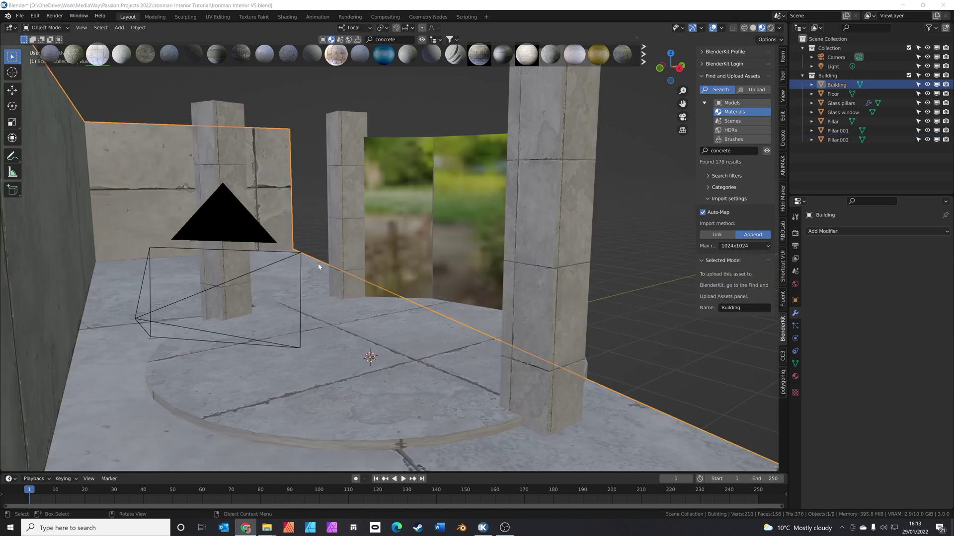
Confirm the UV projection, then drag Concrete Tiles Polished from a 'tiles' search onto the floor disc.
{"action": "left_click", "coordinate": [354, 332]}
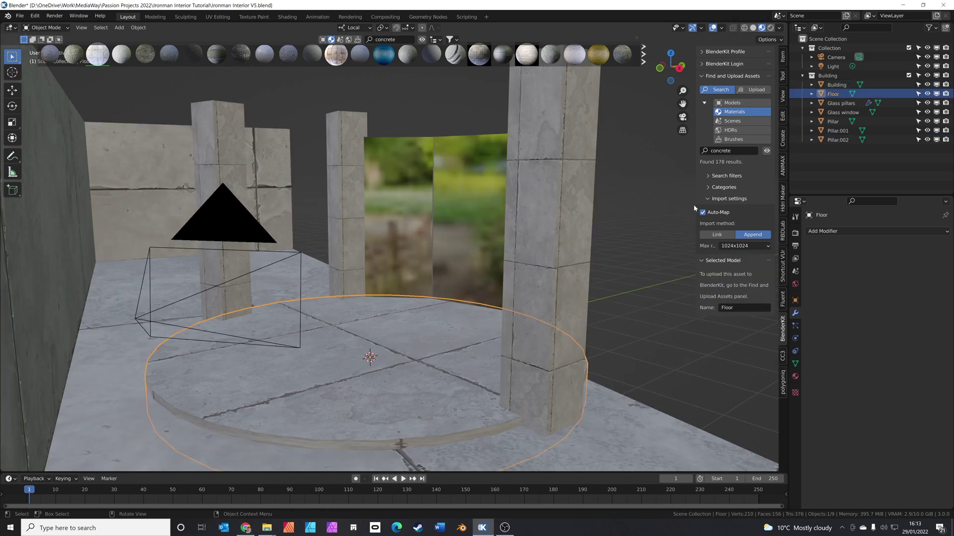
{"action": "left_click", "coordinate": [730, 150]}
{"action": "type", "text": "tile"}
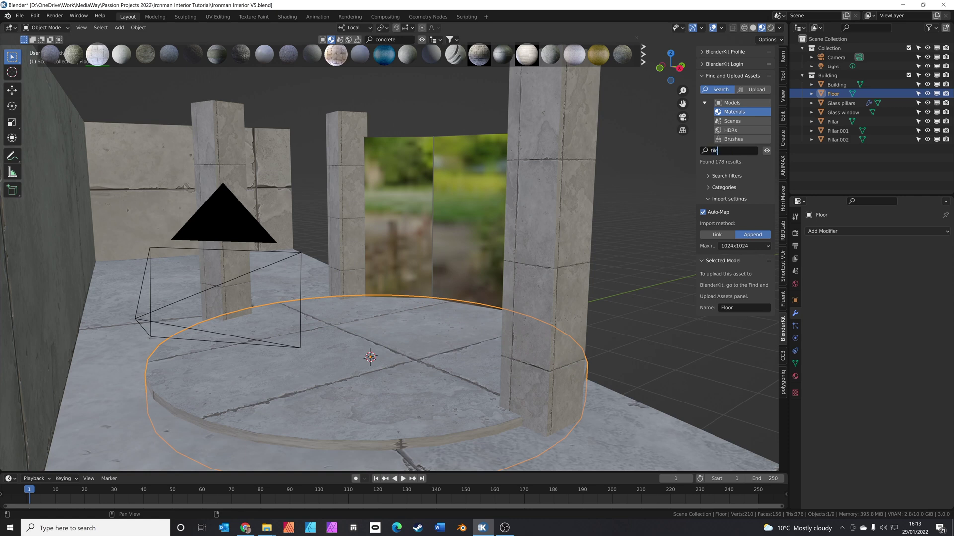
{"action": "type", "text": "s"}
{"action": "key", "text": "Return"}
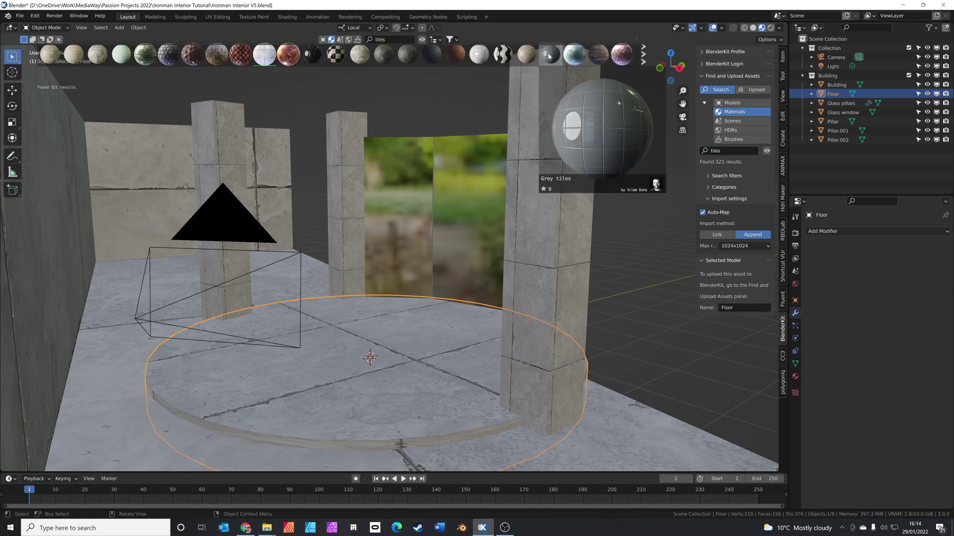
{"action": "scroll", "coordinate": [453, 56], "scroll_direction": "down", "scroll_amount": 5}
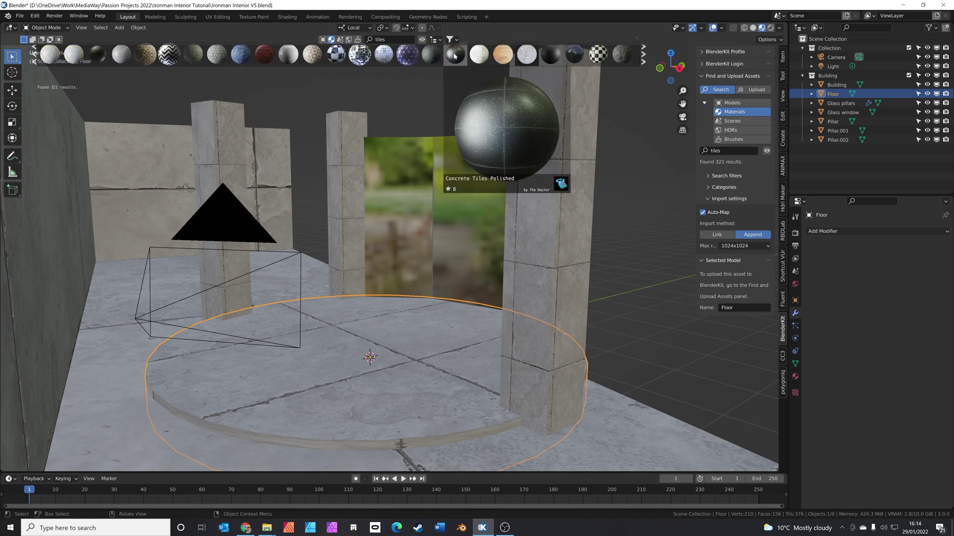
{"action": "left_click_drag", "start_coordinate": [453, 56], "coordinate": [378, 352]}
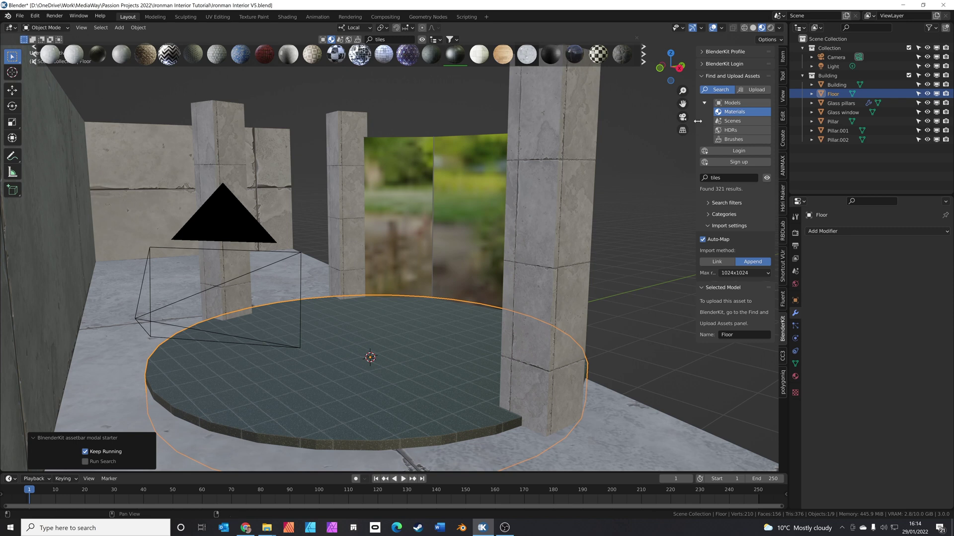
Search BlenderKit models for 'sofa' with free assets listed first.
{"action": "left_click", "coordinate": [742, 102]}
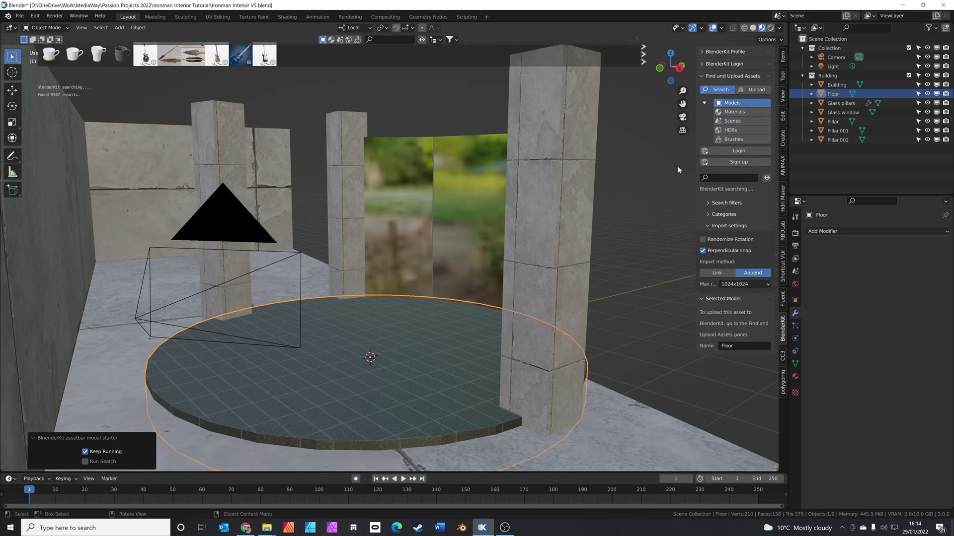
{"action": "left_click", "coordinate": [728, 178]}
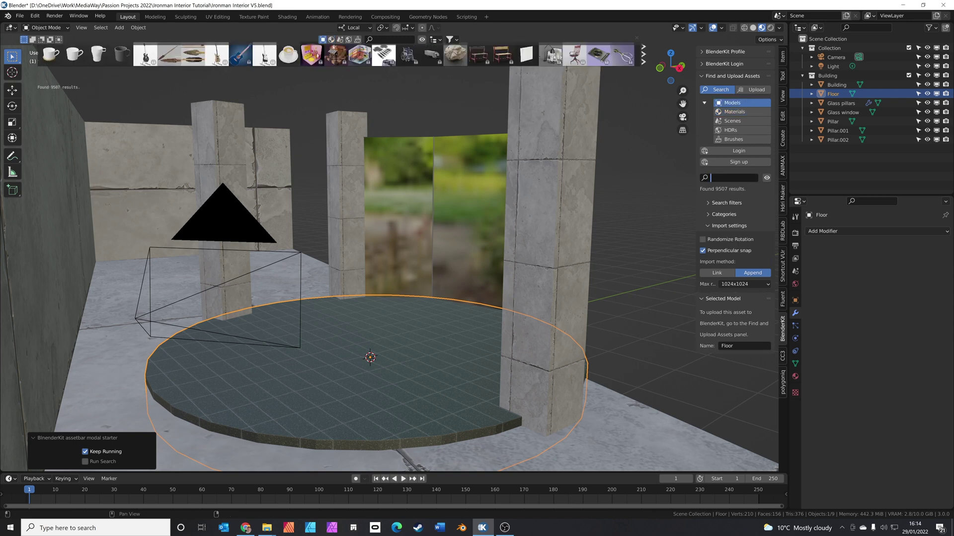
{"action": "type", "text": "sofa"}
{"action": "key", "text": "Return"}
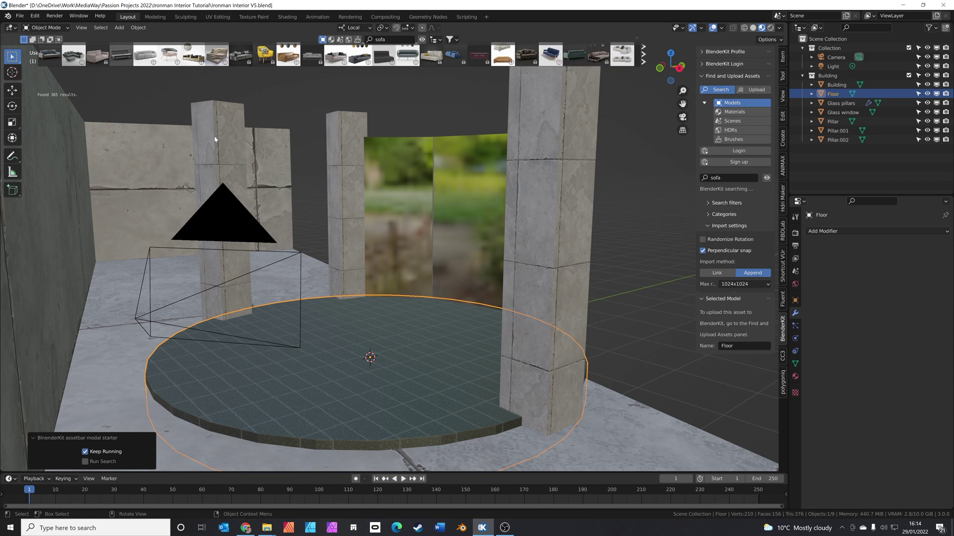
{"action": "left_click", "coordinate": [719, 204]}
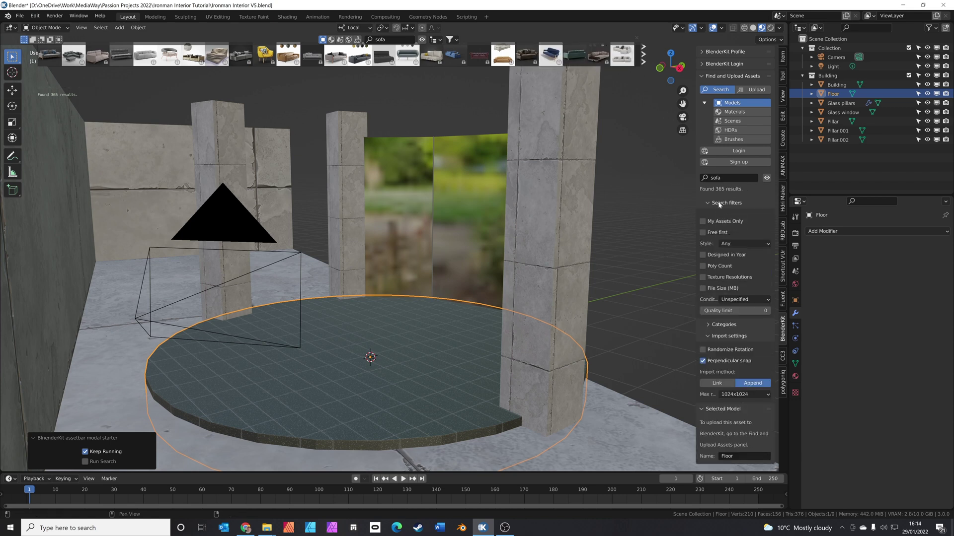
{"action": "left_click", "coordinate": [703, 233]}
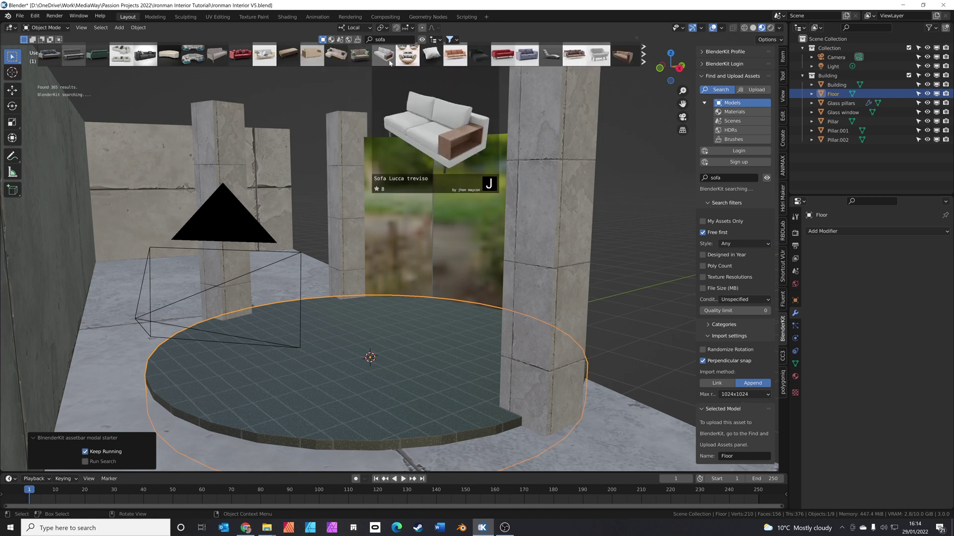
Drag the Leather Couch model onto the round floor.
{"action": "scroll", "coordinate": [222, 60], "scroll_direction": "down", "scroll_amount": 3}
{"action": "mouse_move", "coordinate": [222, 60]}
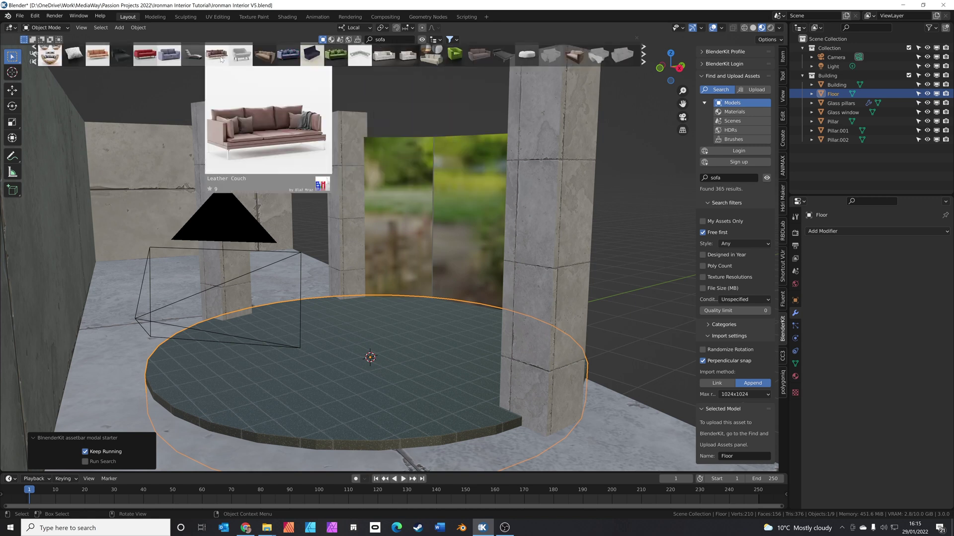
{"action": "left_click_drag", "start_coordinate": [222, 59], "coordinate": [290, 393]}
Select the whole Leather Couch parent object through the Outliner.
{"action": "left_click", "coordinate": [255, 363]}
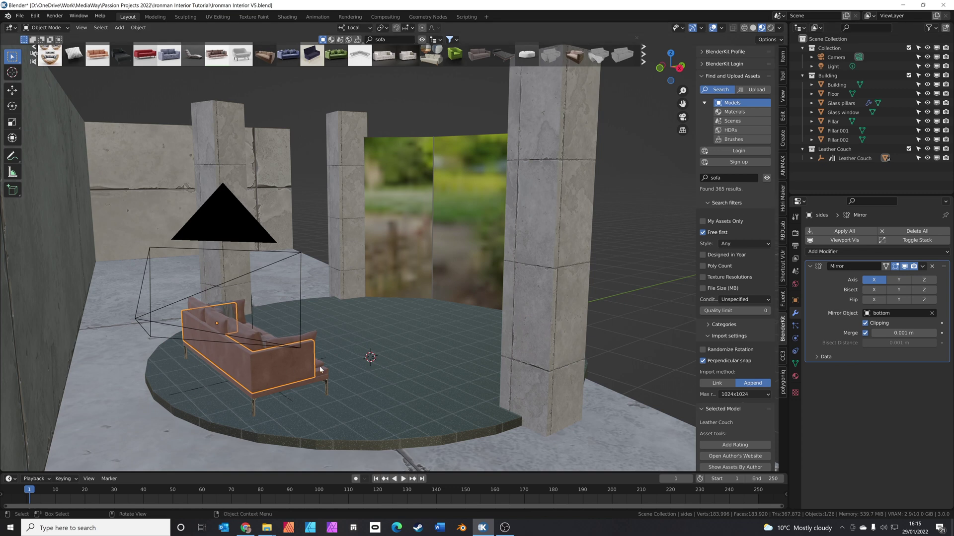
{"action": "left_click", "coordinate": [304, 363]}
{"action": "left_click", "coordinate": [252, 352]}
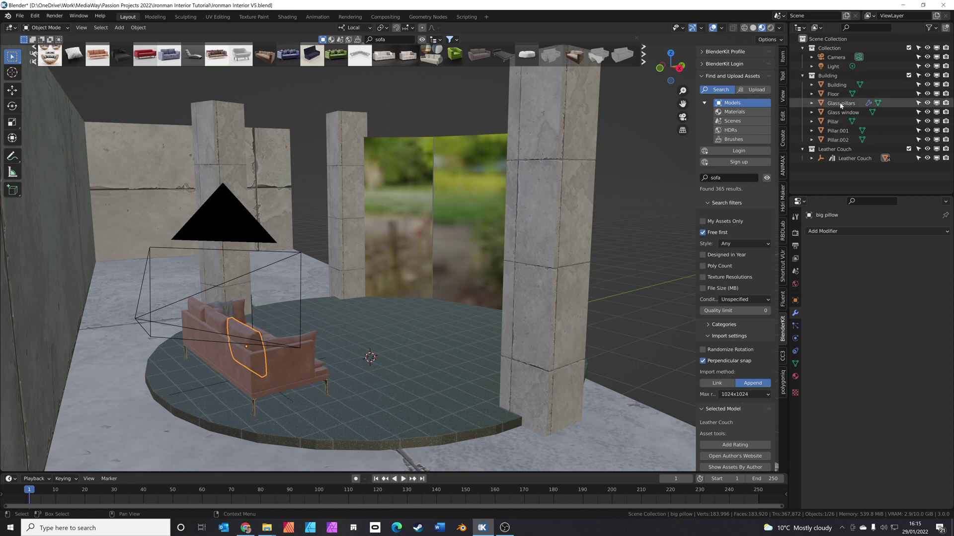
{"action": "key", "text": "KP_Decimal"}
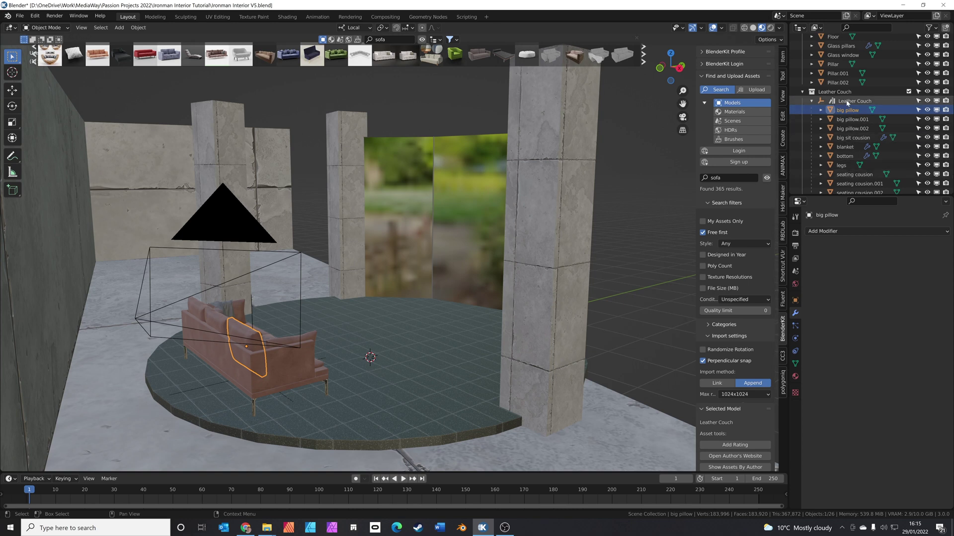
{"action": "left_click", "coordinate": [848, 102]}
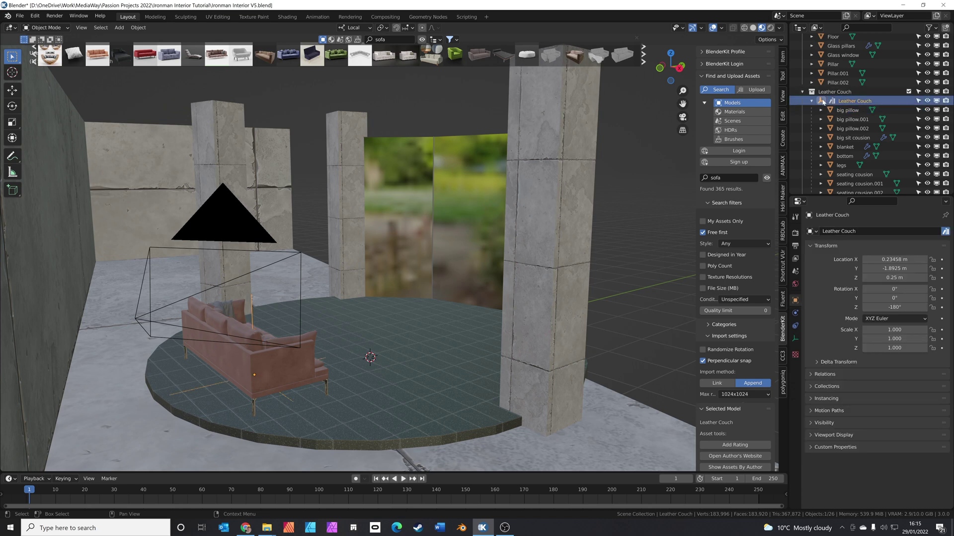
{"action": "left_click", "coordinate": [812, 102]}
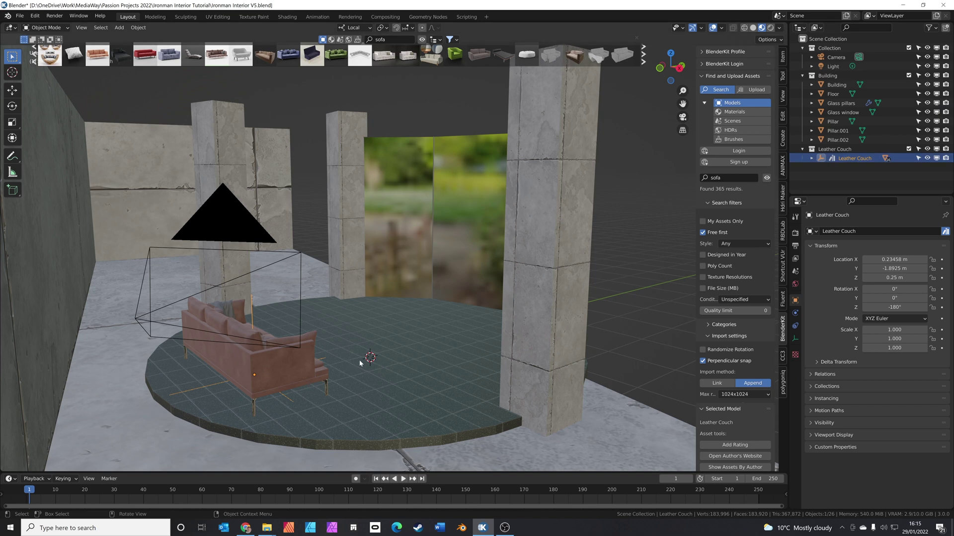
Rotate the couch to -205° around Z and move it to the floor's lower-left edge.
{"action": "key", "text": "r"}
{"action": "key", "text": "z"}
{"action": "key", "text": "z"}
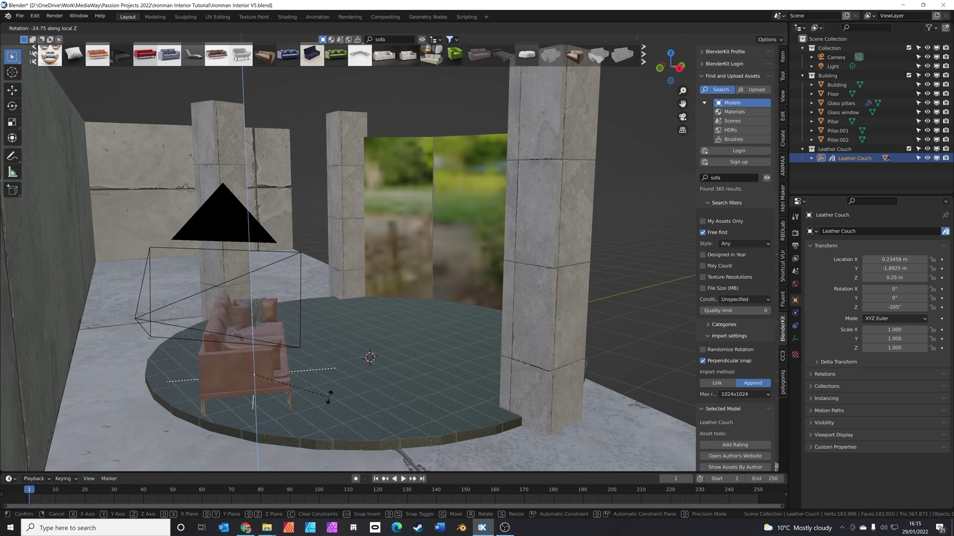
{"action": "left_click", "coordinate": [323, 395]}
{"action": "key", "text": "KP_7"}
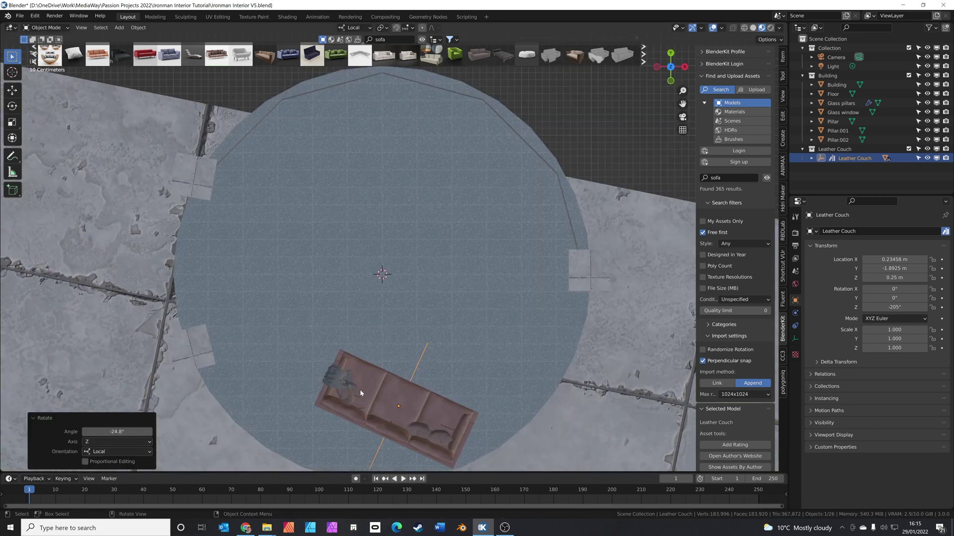
{"action": "key", "text": "g"}
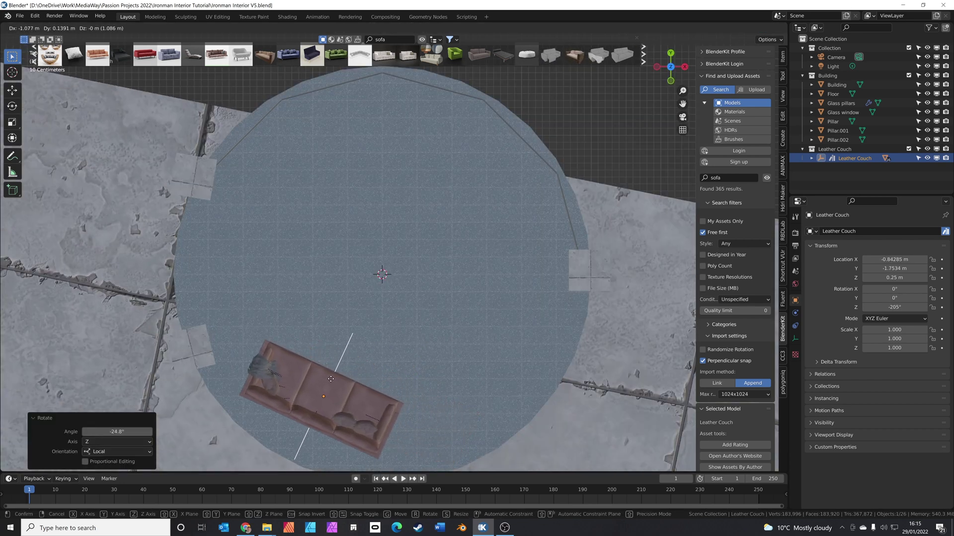
{"action": "left_click", "coordinate": [330, 378]}
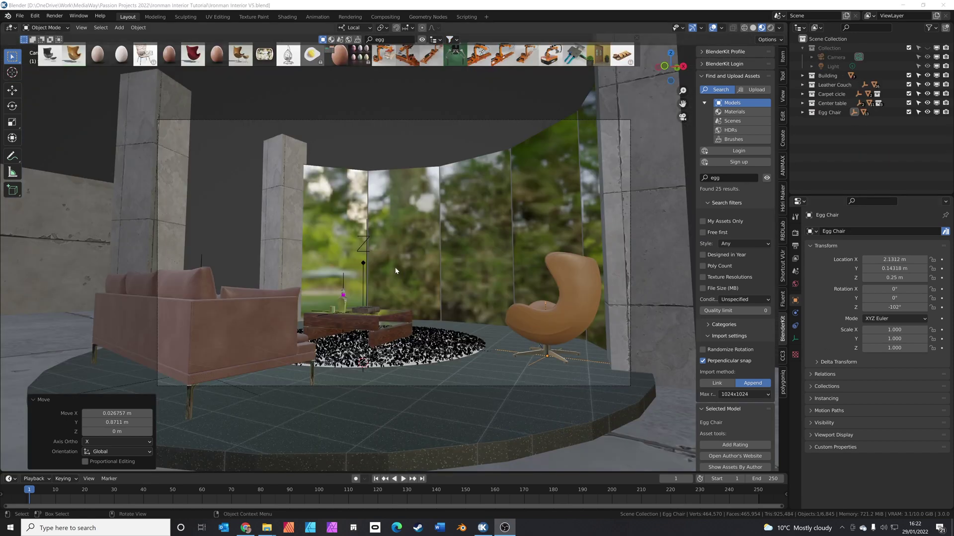
Inspect the glass window, couch, egg chair, centre table, carpet and book by selecting each.
{"action": "left_click", "coordinate": [382, 232]}
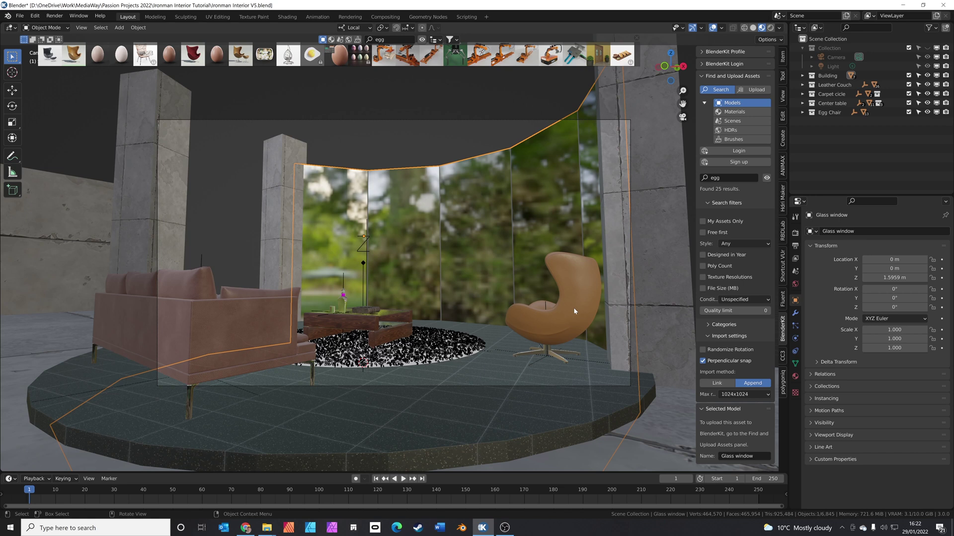
{"action": "left_click", "coordinate": [263, 328]}
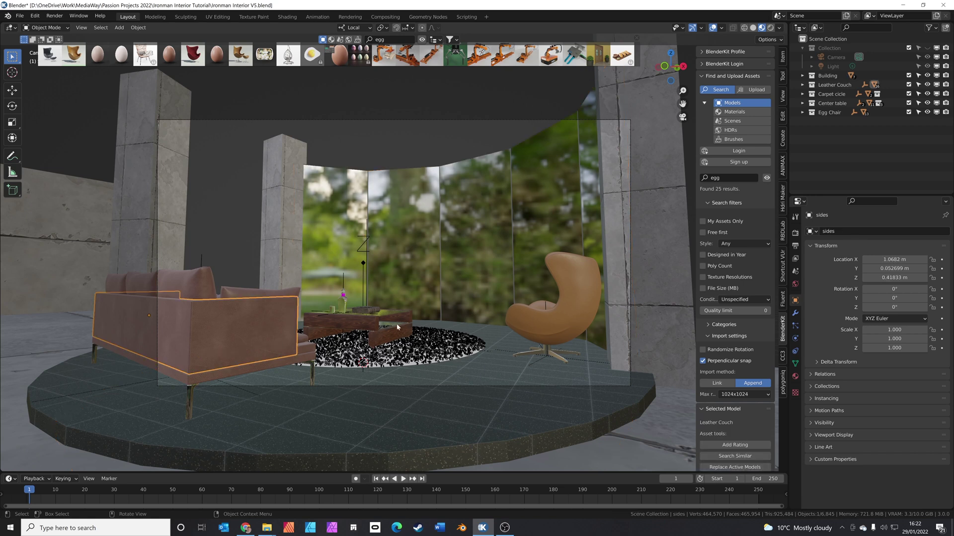
{"action": "left_click", "coordinate": [571, 323]}
{"action": "left_click", "coordinate": [369, 329]}
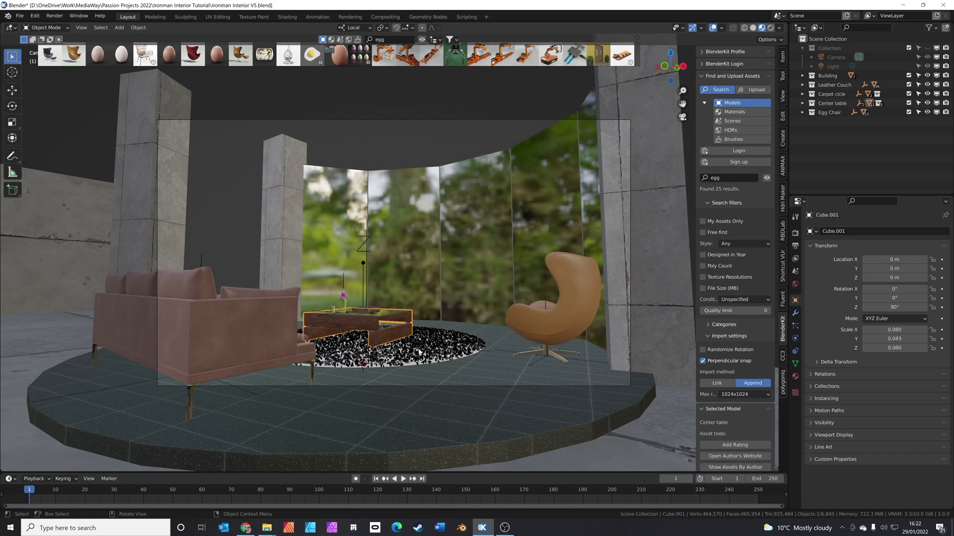
{"action": "left_click", "coordinate": [393, 347]}
{"action": "left_click", "coordinate": [333, 314]}
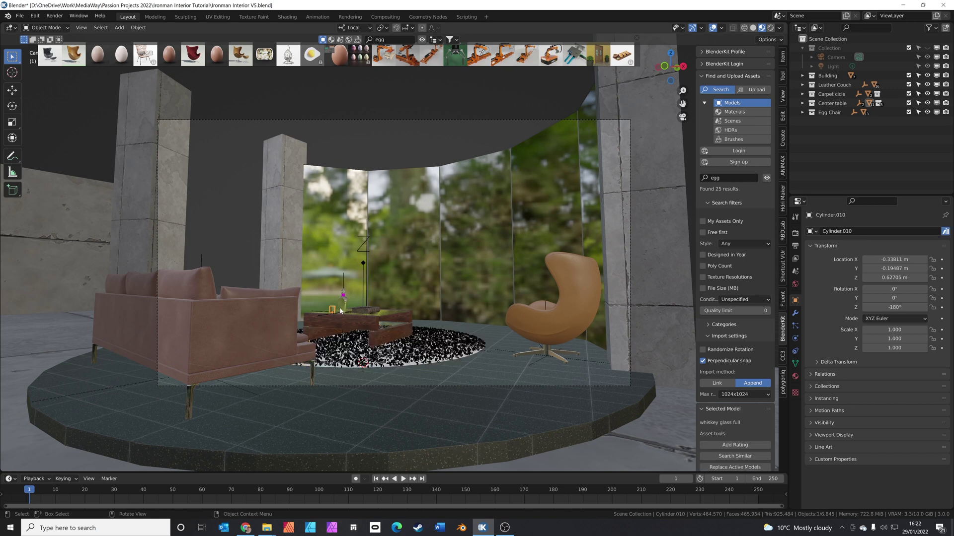
{"action": "left_click", "coordinate": [359, 312]}
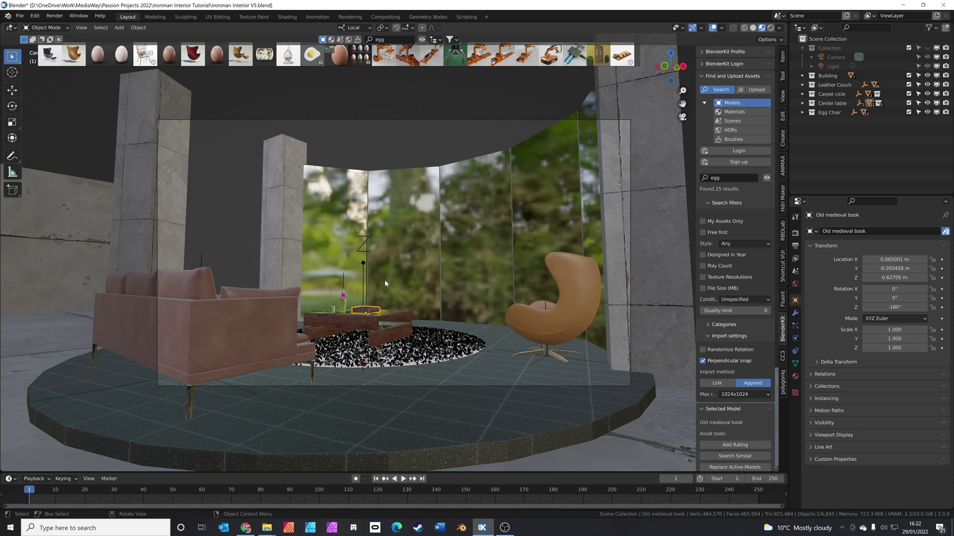
Switch the viewport to Rendered shading and the render engine to Cycles.
{"action": "left_click", "coordinate": [770, 27]}
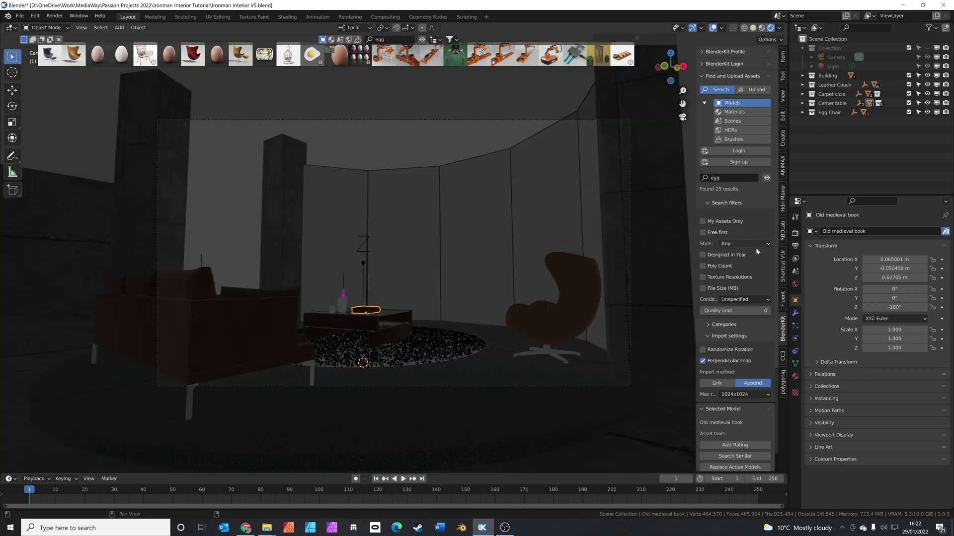
{"action": "left_click", "coordinate": [795, 232]}
{"action": "left_click", "coordinate": [879, 231]}
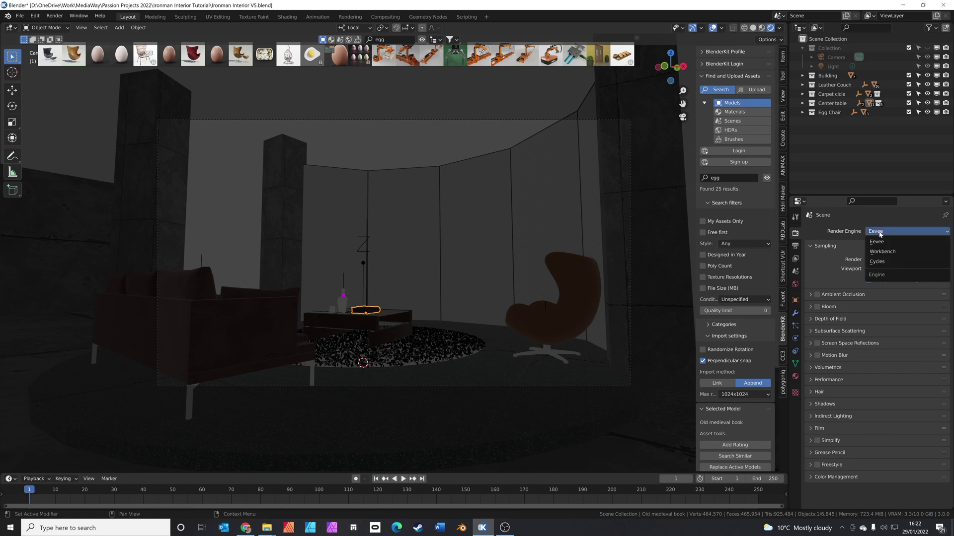
{"action": "left_click", "coordinate": [877, 261]}
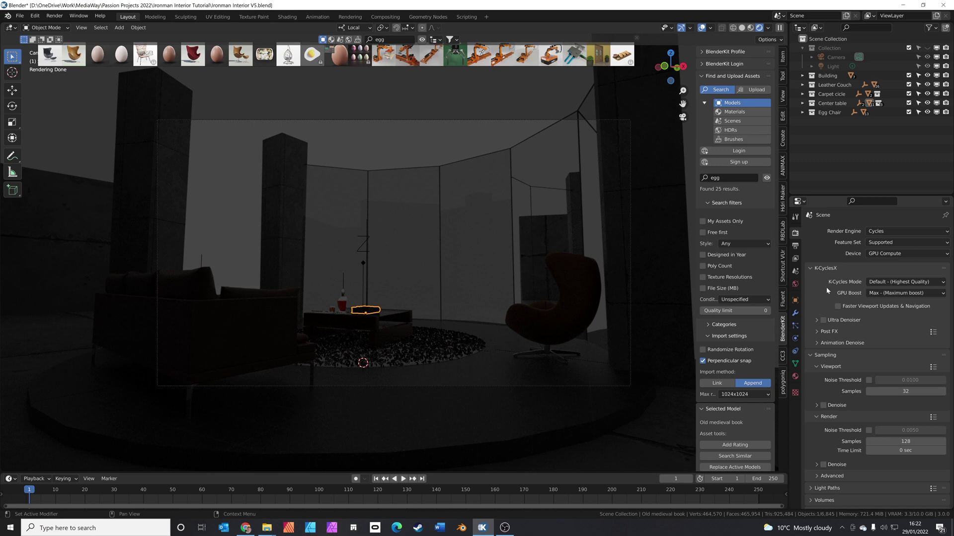
Enable Faster Viewport Updates & Navigation and the Ultra Denoiser, then glance at Post FX.
{"action": "left_click", "coordinate": [838, 306]}
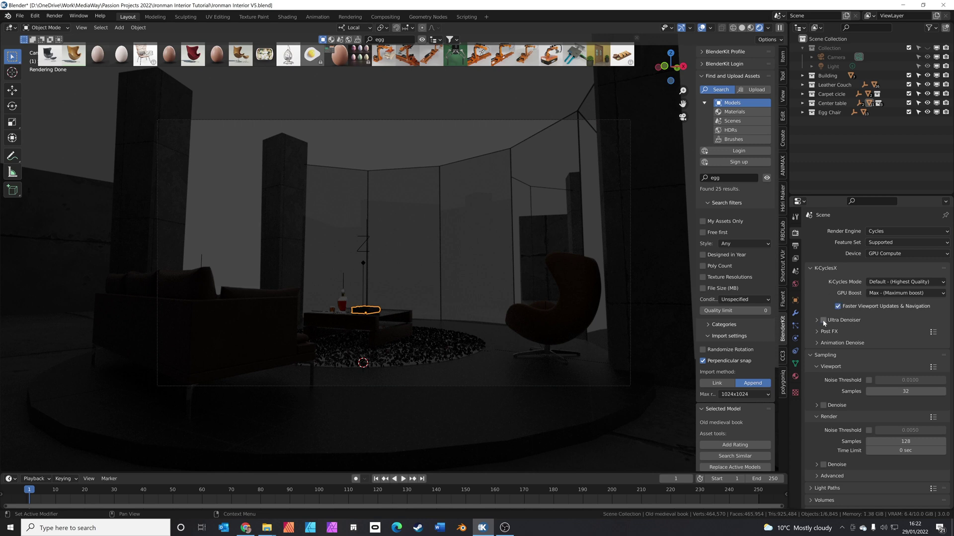
{"action": "left_click", "coordinate": [823, 320]}
{"action": "left_click", "coordinate": [828, 333]}
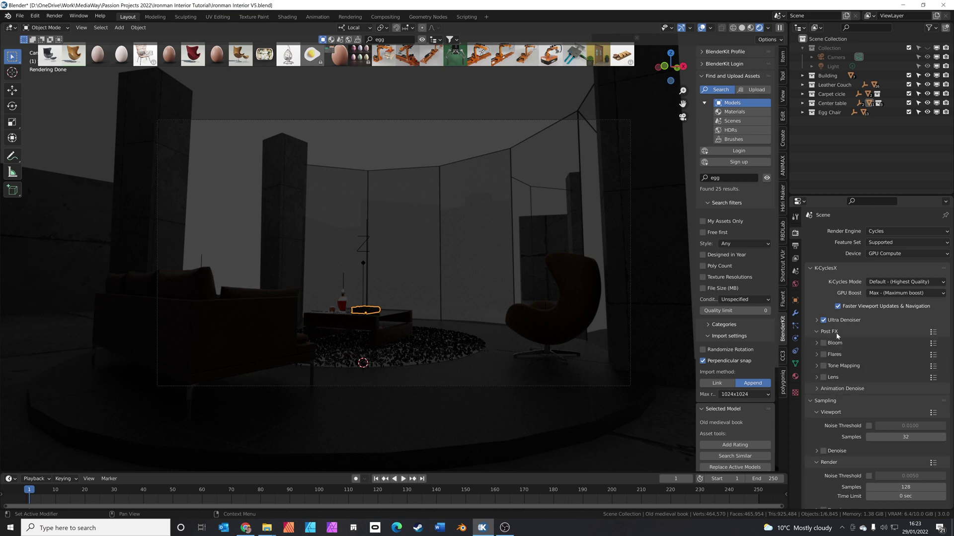
{"action": "left_click", "coordinate": [828, 332]}
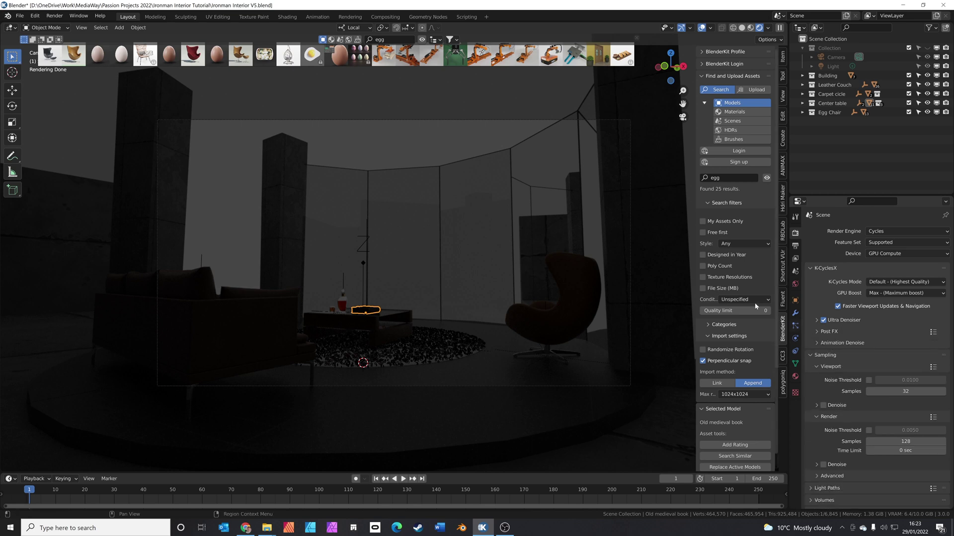
Turn the scene light into a Sun lamp with strength 10.
{"action": "left_click", "coordinate": [833, 67]}
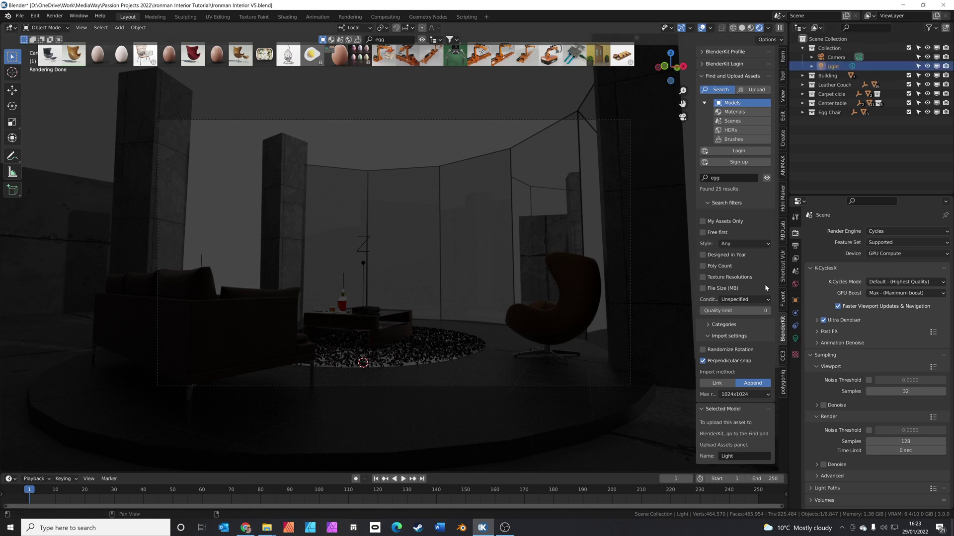
{"action": "left_click", "coordinate": [796, 339]}
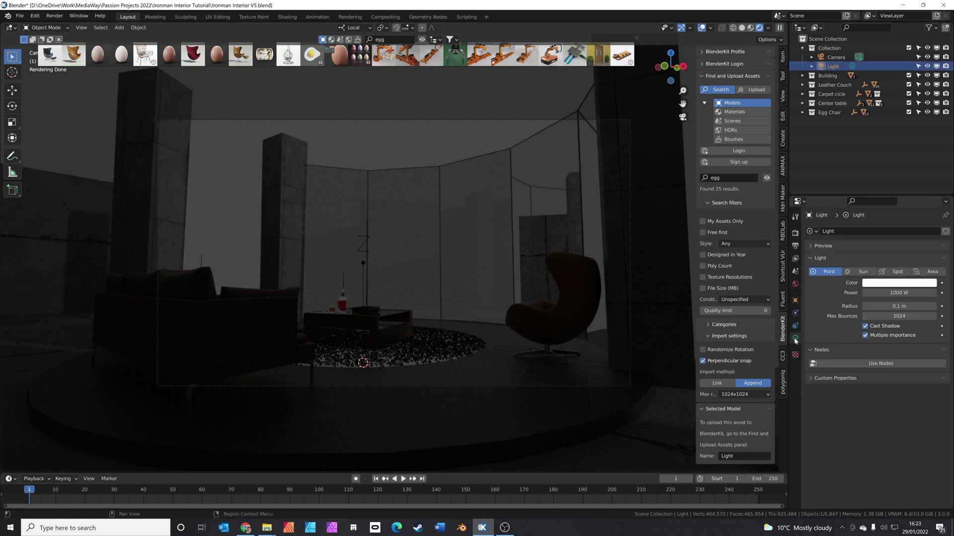
{"action": "left_click", "coordinate": [863, 273]}
{"action": "left_click", "coordinate": [889, 293]}
{"action": "type", "text": "1"}
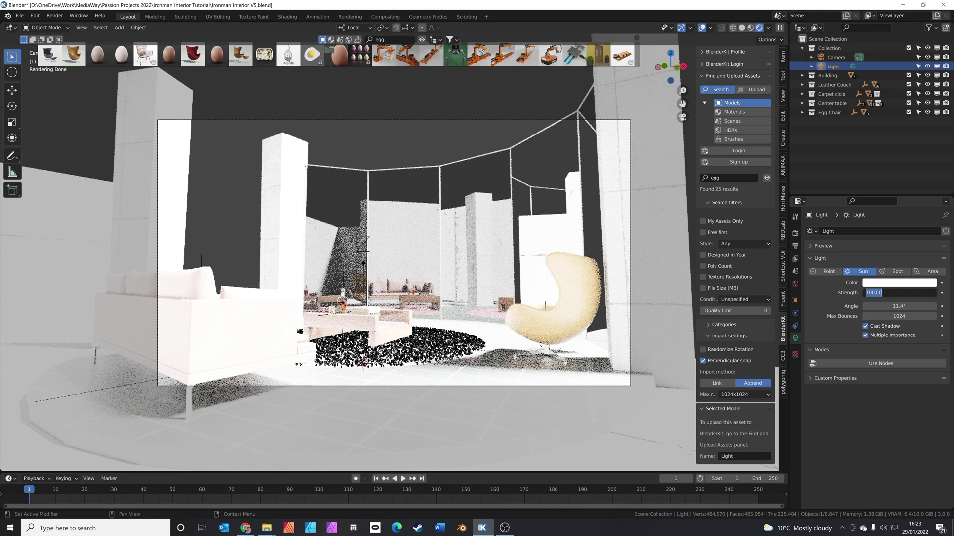
{"action": "key", "text": "Return"}
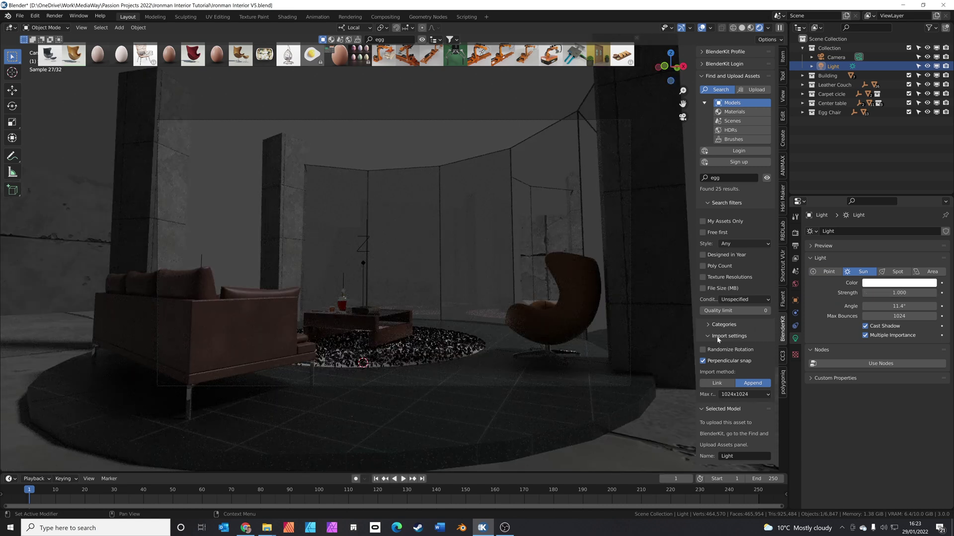
{"action": "left_click", "coordinate": [899, 293]}
{"action": "type", "text": "10"}
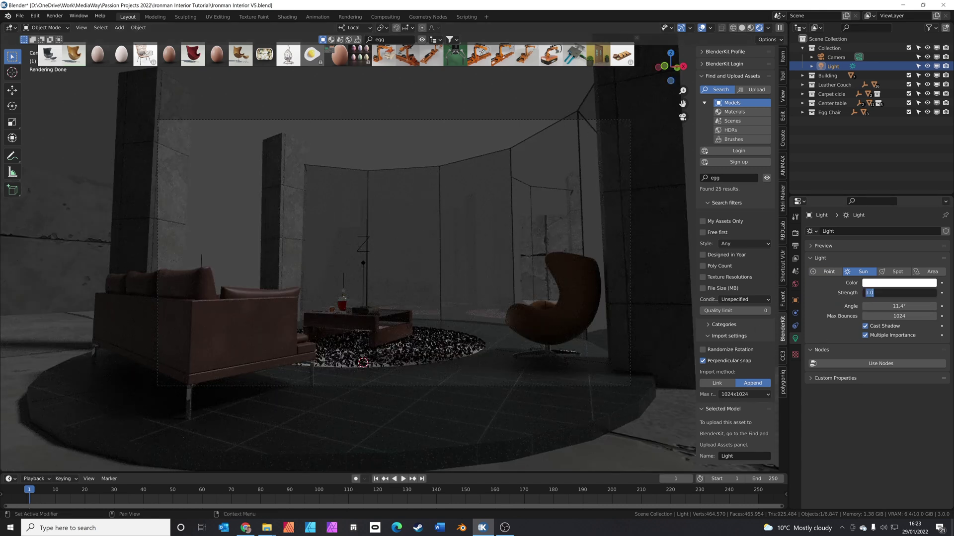
{"action": "key", "text": "Return"}
Give the sun a warm orange colour.
{"action": "scroll", "coordinate": [461, 309], "scroll_direction": "down", "scroll_amount": 2}
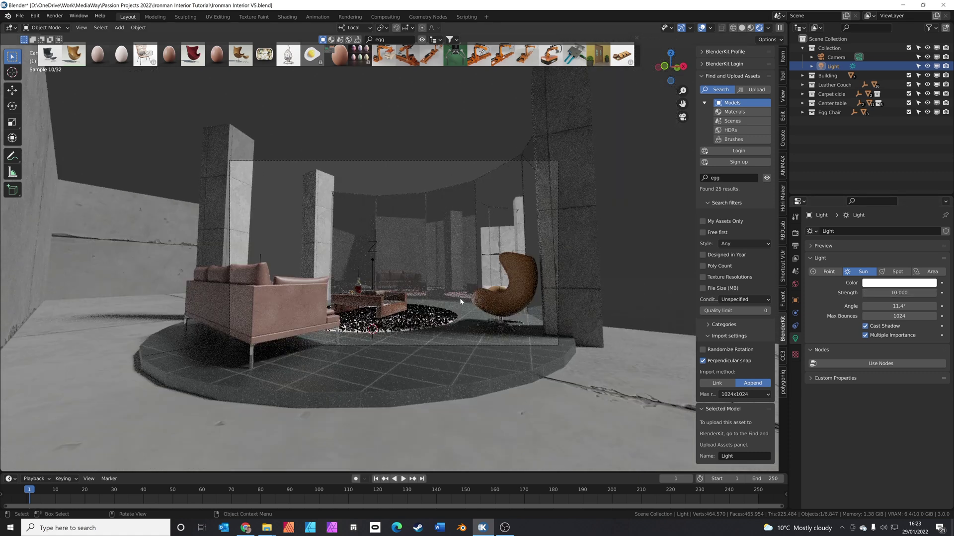
{"action": "left_click", "coordinate": [884, 283]}
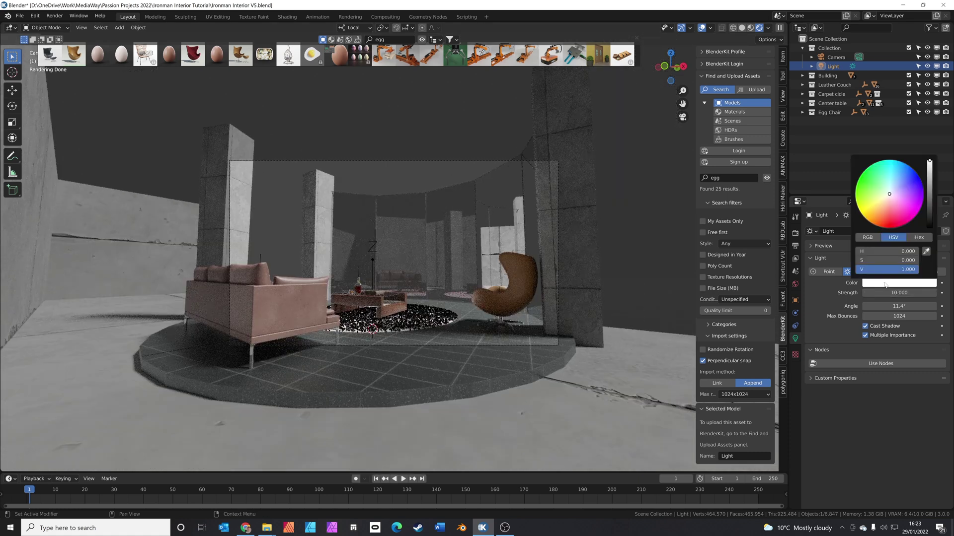
{"action": "left_click", "coordinate": [880, 213]}
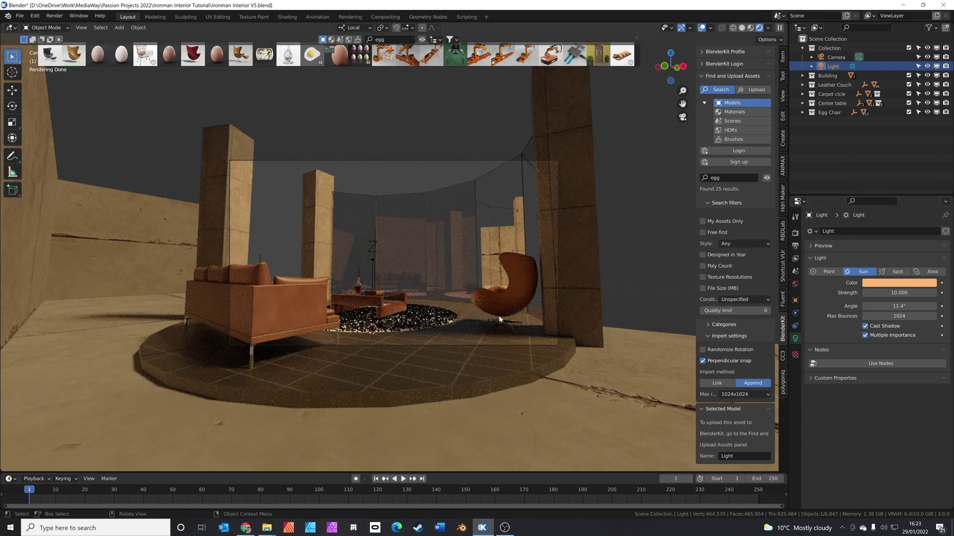
{"action": "key", "text": "KP_0"}
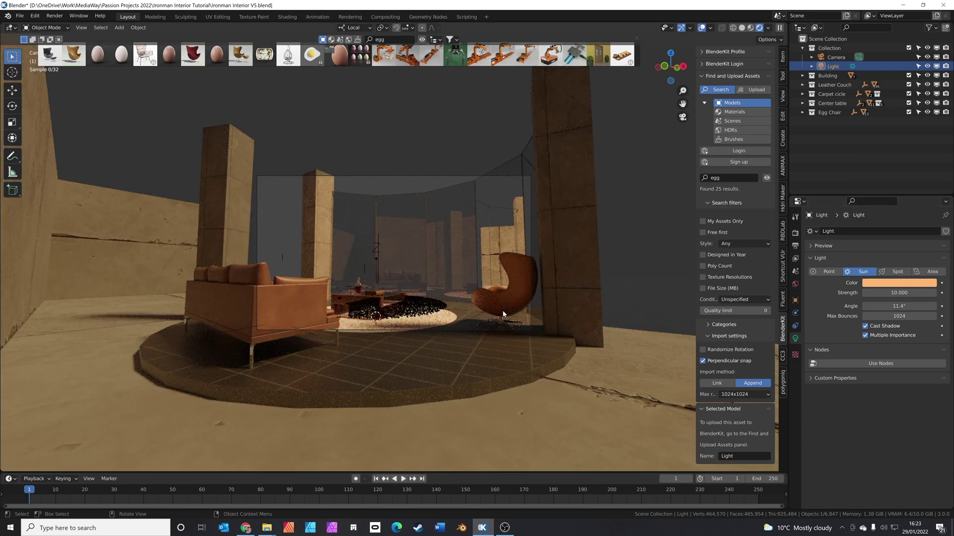
{"action": "scroll", "coordinate": [504, 313], "scroll_direction": "up", "scroll_amount": 8}
Roughly rotate the sun light from an angled view of the building.
{"action": "scroll", "coordinate": [506, 338], "scroll_direction": "down", "scroll_amount": 10}
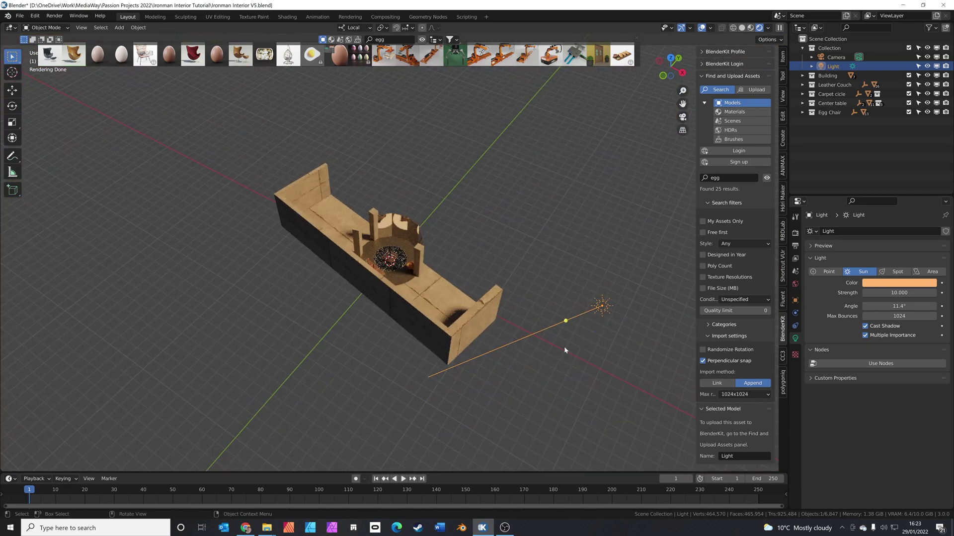
{"action": "key", "text": "KP_7"}
{"action": "left_click_drag", "start_coordinate": [590, 242], "coordinate": [511, 160]}
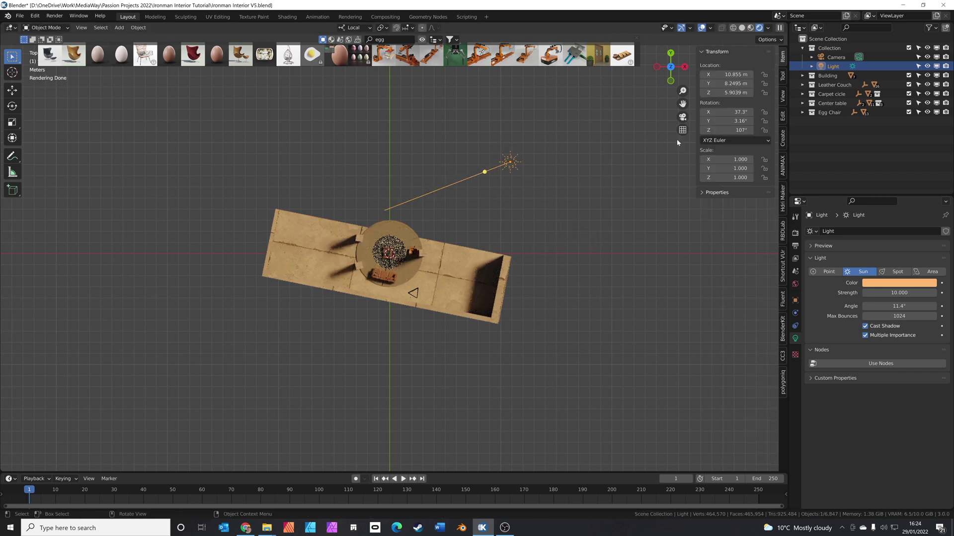
{"action": "middle_click_drag", "start_coordinate": [623, 207], "coordinate": [696, 148]}
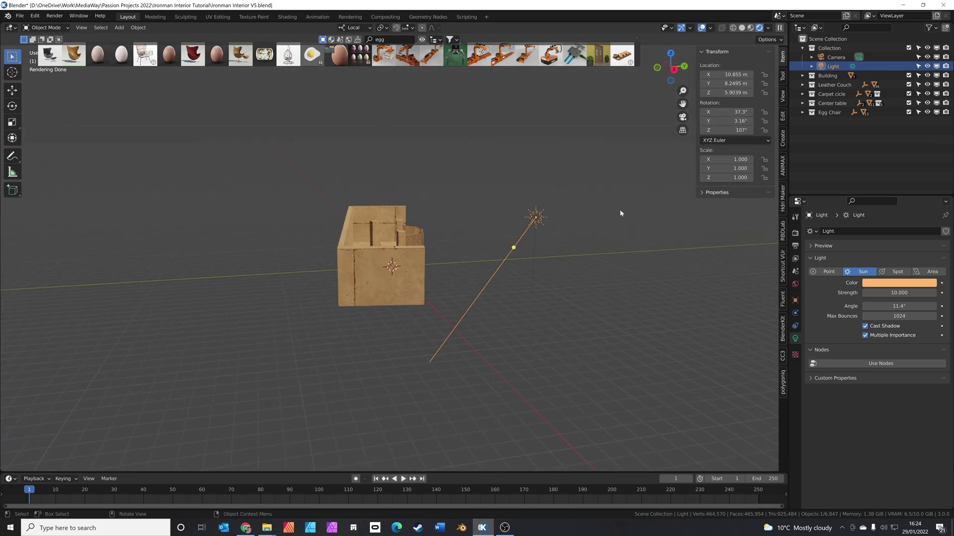
{"action": "middle_click_drag", "start_coordinate": [620, 213], "coordinate": [542, 267]}
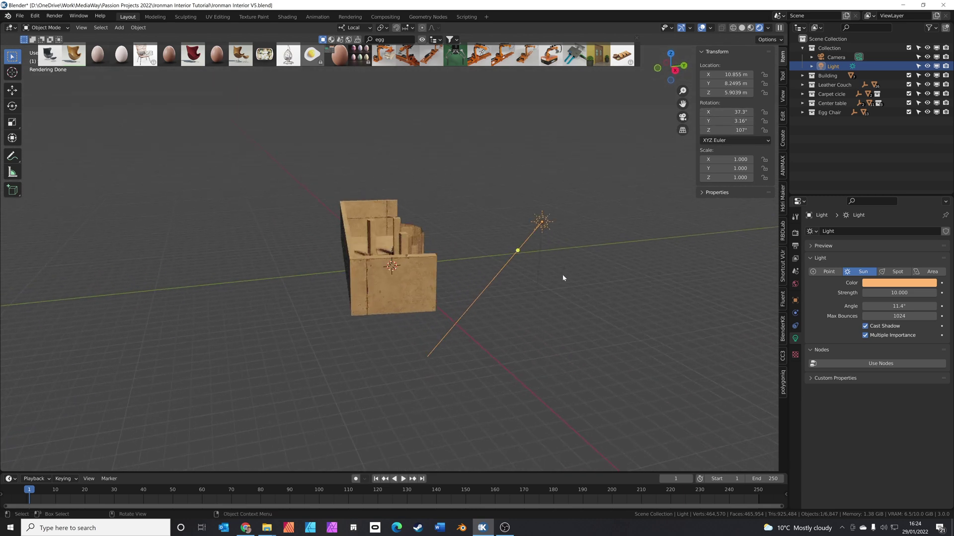
{"action": "key", "text": "r"}
{"action": "left_click", "coordinate": [503, 269]}
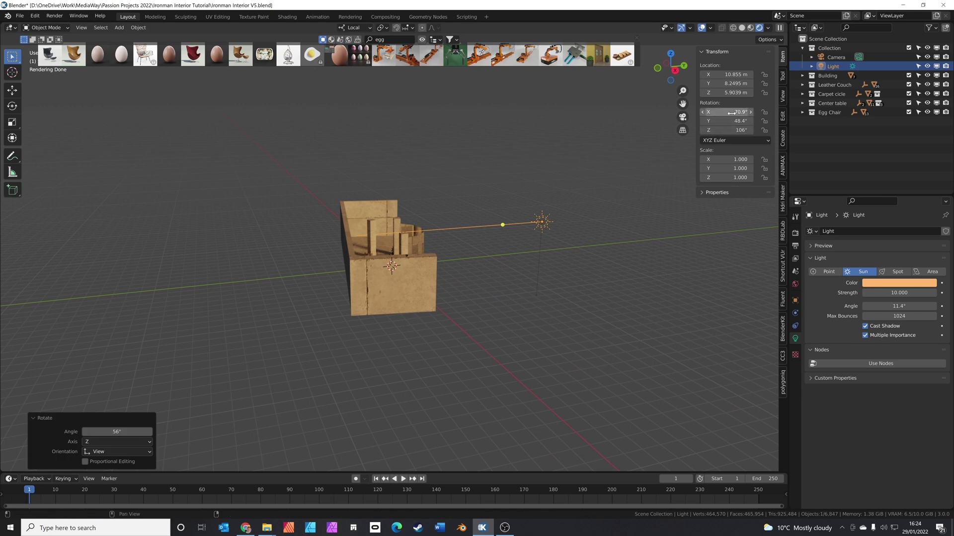
Set the sun's X rotation to 61.1°, swing Z to about 131°, and move the sun.
{"action": "mouse_move", "coordinate": [726, 113]}
{"action": "left_mouse_down"}
{"action": "mouse_move", "coordinate": [735, 114]}
{"action": "mouse_move", "coordinate": [720, 113]}
{"action": "left_mouse_up"}
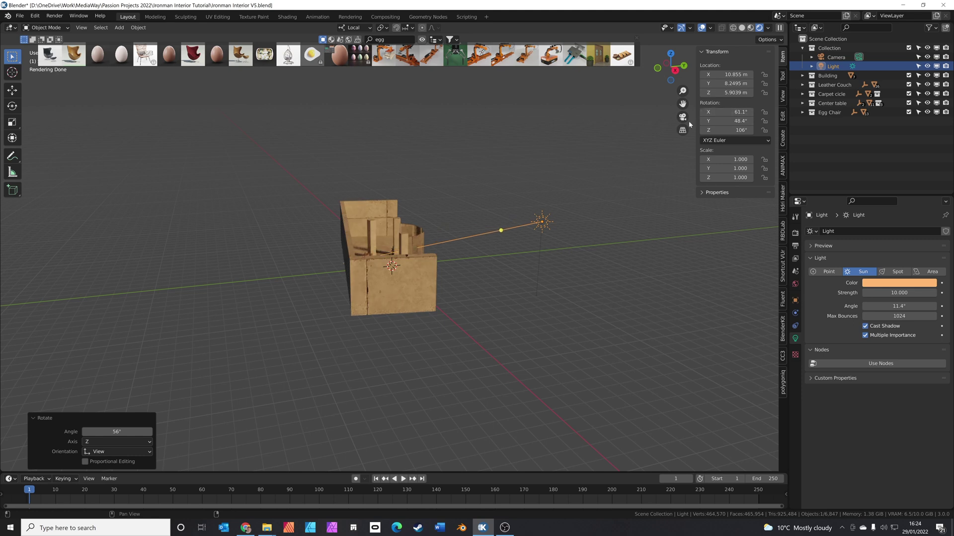
{"action": "middle_click_drag", "start_coordinate": [614, 165], "coordinate": [663, 187]}
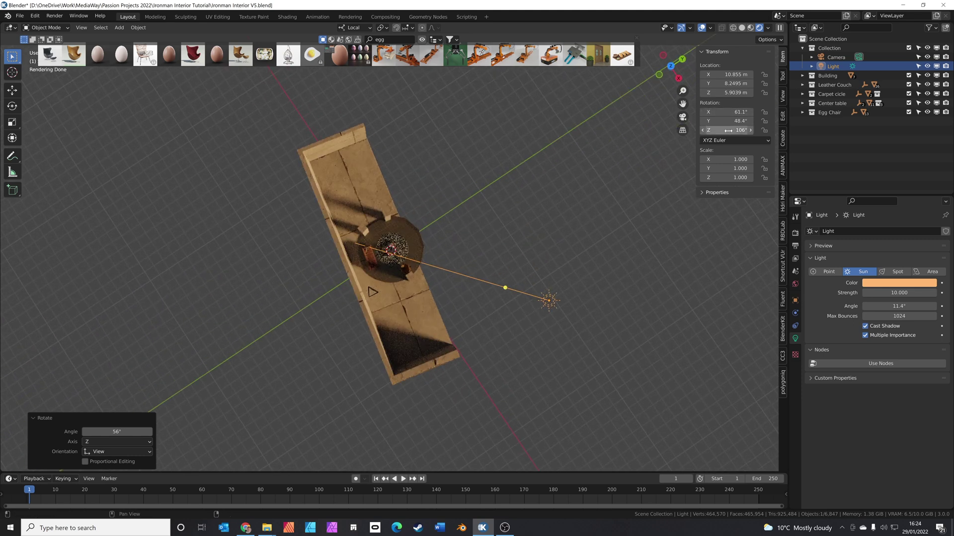
{"action": "left_click_drag", "start_coordinate": [730, 130], "coordinate": [745, 131]}
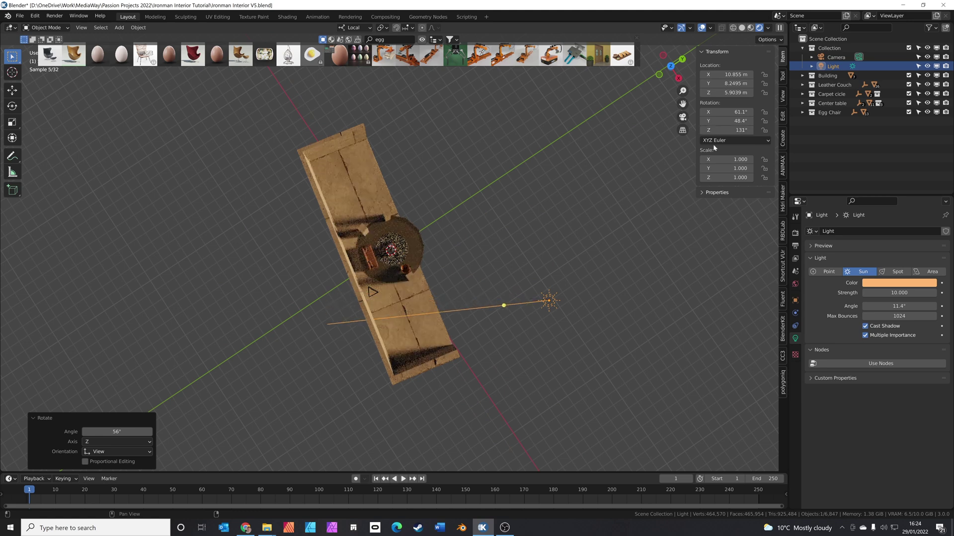
{"action": "key", "text": "g"}
{"action": "left_click", "coordinate": [640, 145]}
{"action": "middle_click_drag", "start_coordinate": [537, 278], "coordinate": [528, 217]}
{"action": "scroll", "coordinate": [422, 275], "scroll_direction": "up", "scroll_amount": 8}
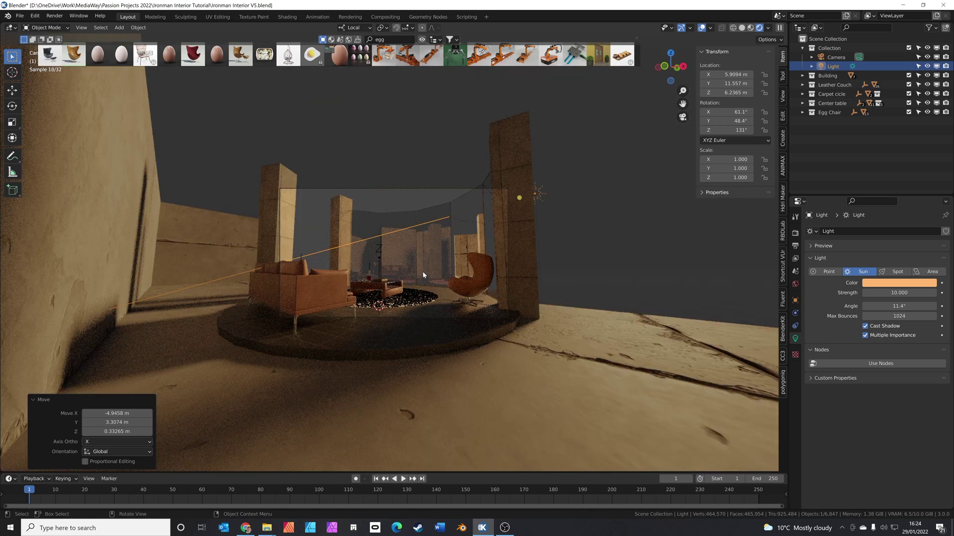
Duplicate the round floor and raise the copy 3.592 m as a ceiling.
{"action": "scroll", "coordinate": [423, 275], "scroll_direction": "up", "scroll_amount": 3}
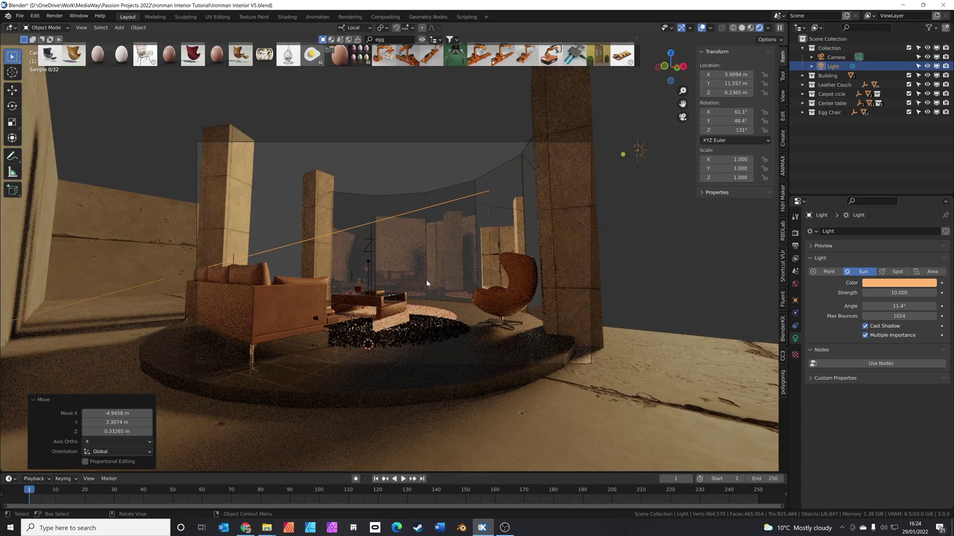
{"action": "left_click", "coordinate": [479, 373]}
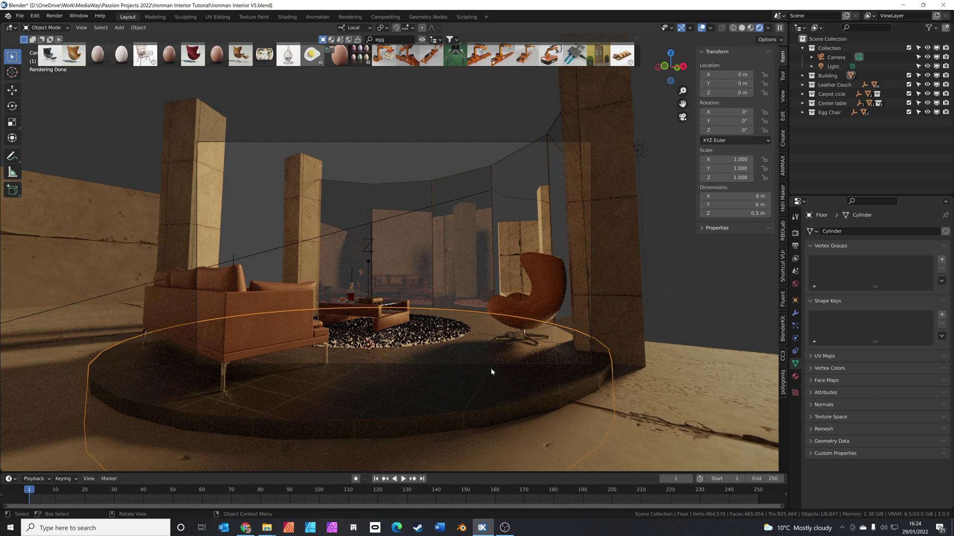
{"action": "key", "text": "shift+d"}
{"action": "key", "text": "z"}
{"action": "key", "text": "z"}
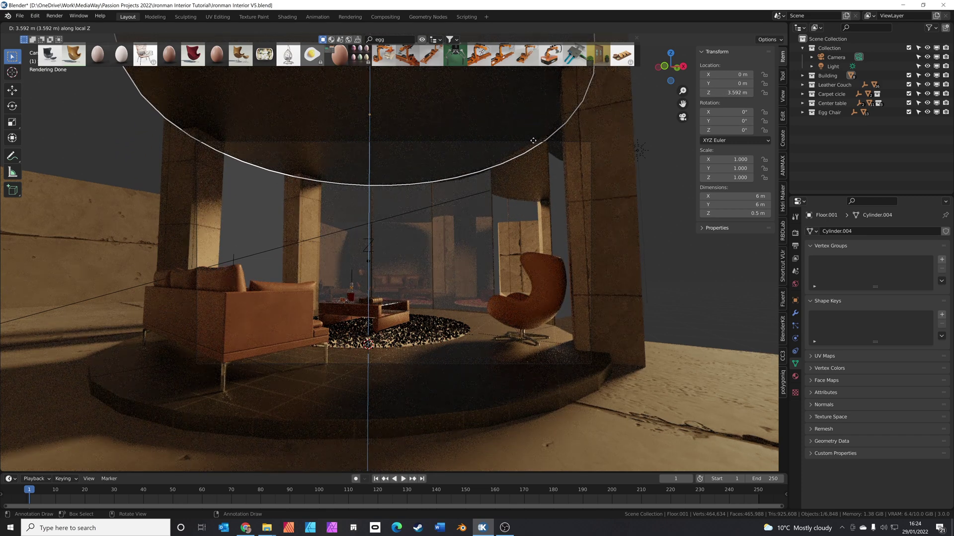
{"action": "left_click", "coordinate": [533, 140]}
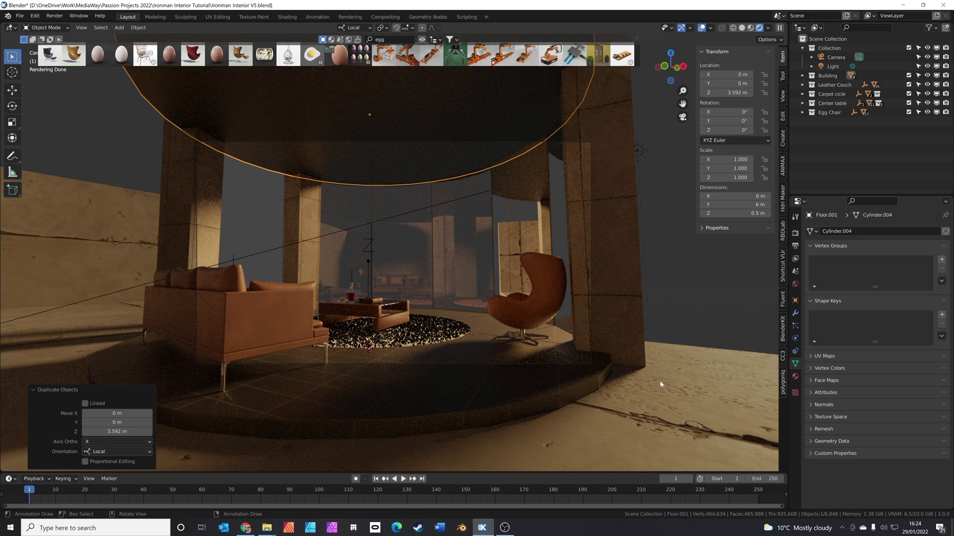
Duplicate the building walls and raise the copy 4.2409 m.
{"action": "left_click", "coordinate": [685, 360]}
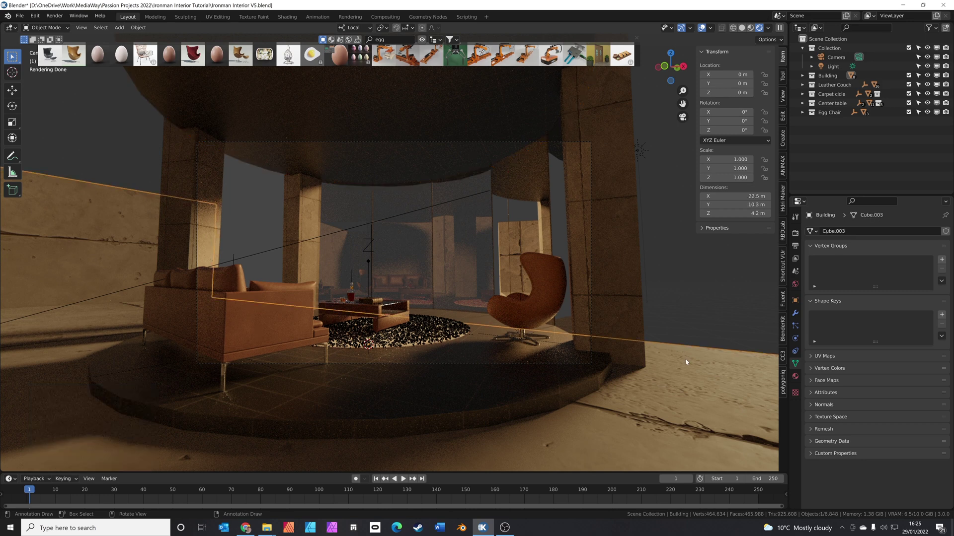
{"action": "key", "text": "shift+d"}
{"action": "key", "text": "z"}
{"action": "key", "text": "z"}
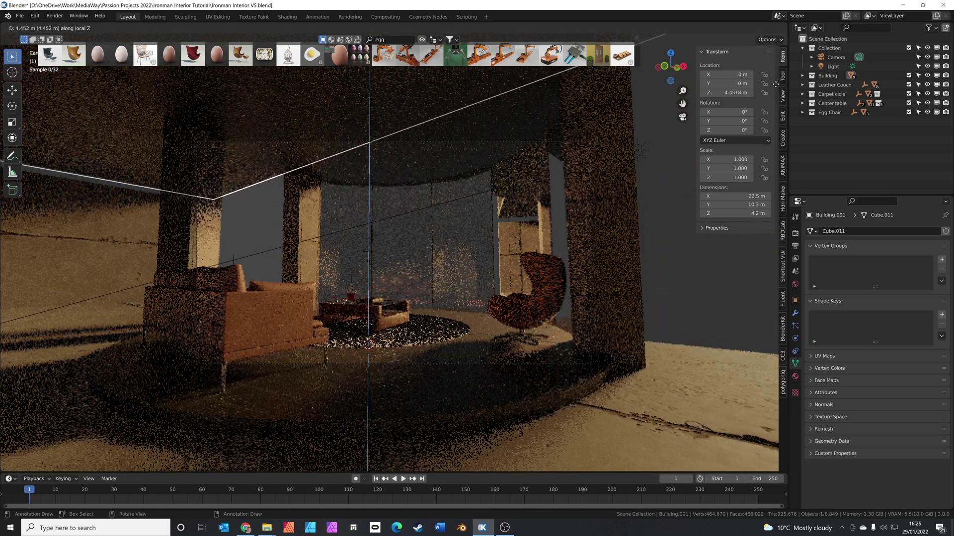
{"action": "left_click", "coordinate": [755, 133]}
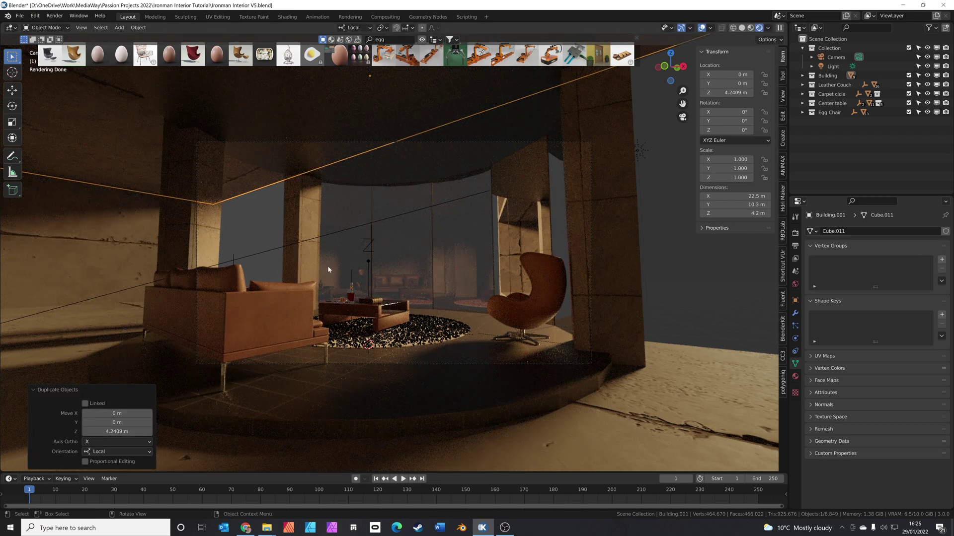
Rerun the 'clifftop sunset' Unsplash search and download the coastal sea-stack photo.
{"action": "left_click", "coordinate": [253, 235]}
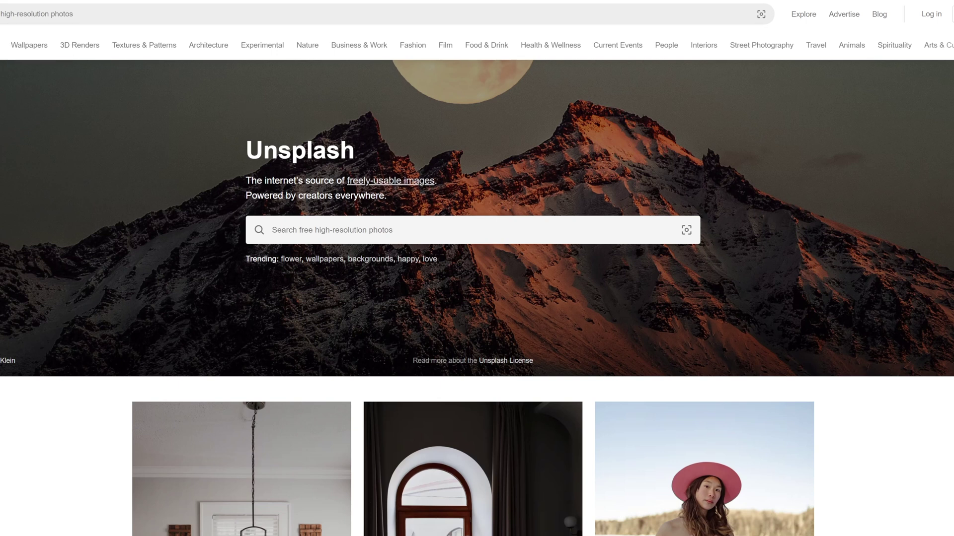
{"action": "left_click", "coordinate": [298, 230]}
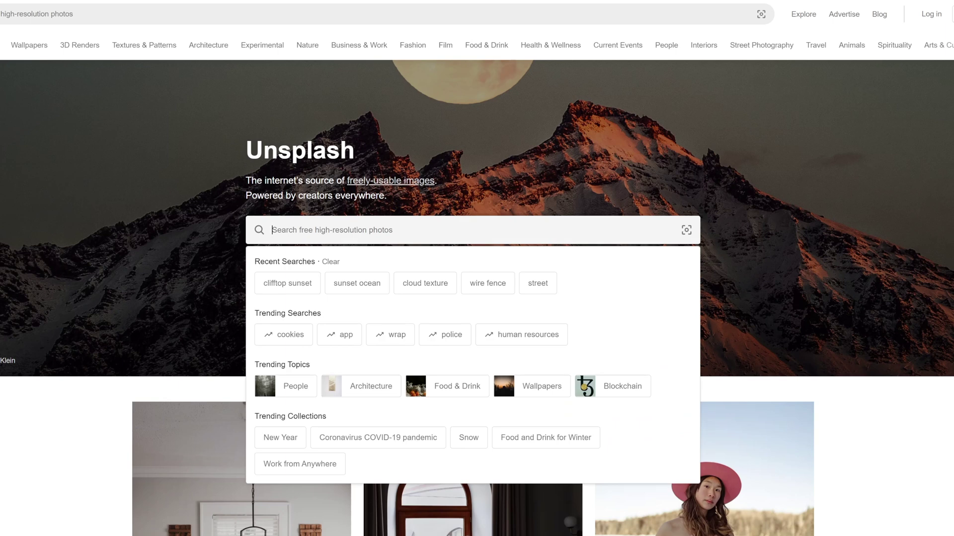
{"action": "left_click", "coordinate": [298, 287]}
{"action": "scroll", "coordinate": [45, 233], "scroll_direction": "down", "scroll_amount": 7}
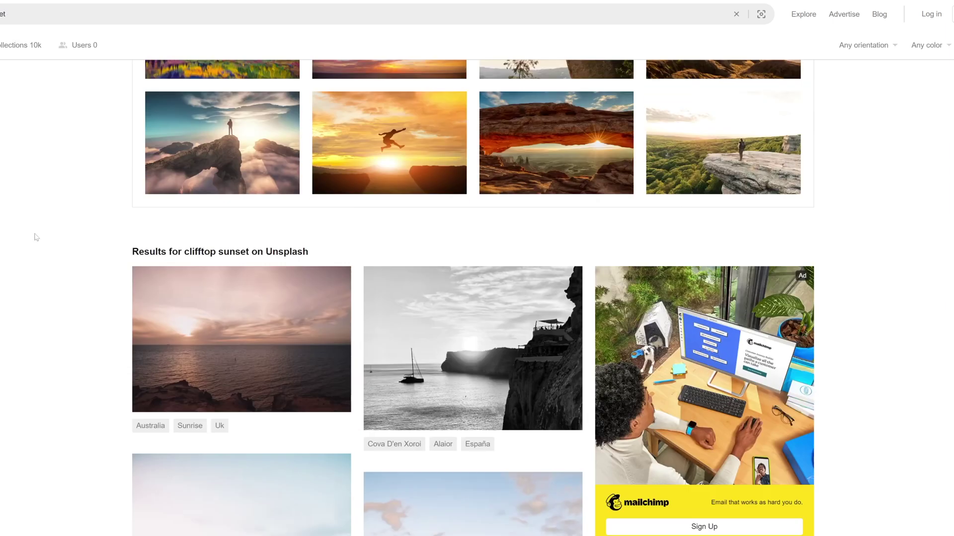
{"action": "scroll", "coordinate": [36, 237], "scroll_direction": "down", "scroll_amount": 15}
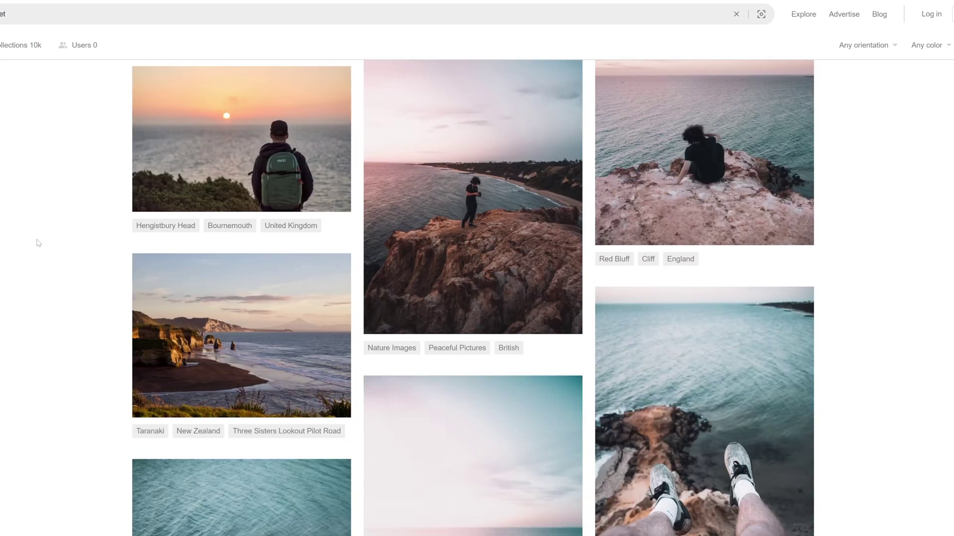
{"action": "scroll", "coordinate": [38, 248], "scroll_direction": "down", "scroll_amount": 2}
{"action": "left_click", "coordinate": [288, 259]}
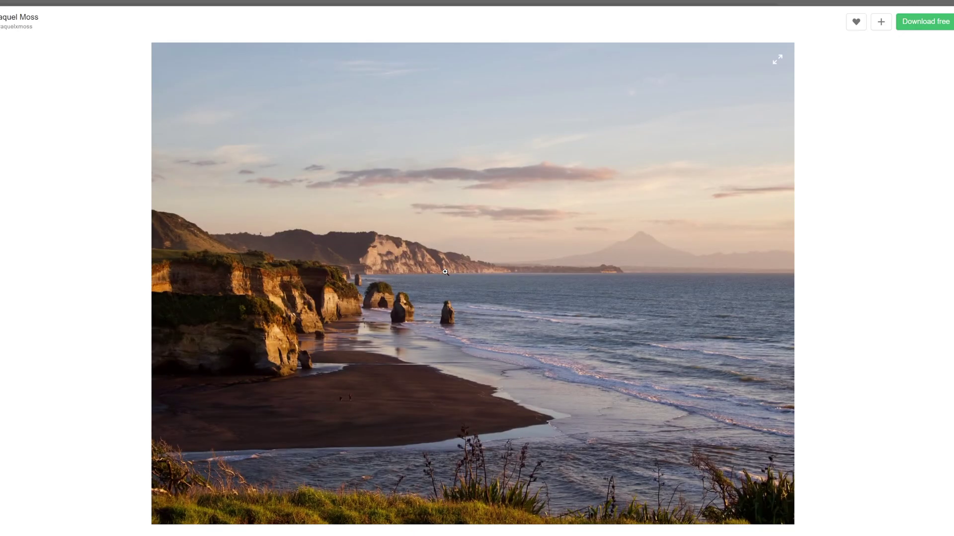
{"action": "left_click", "coordinate": [911, 29]}
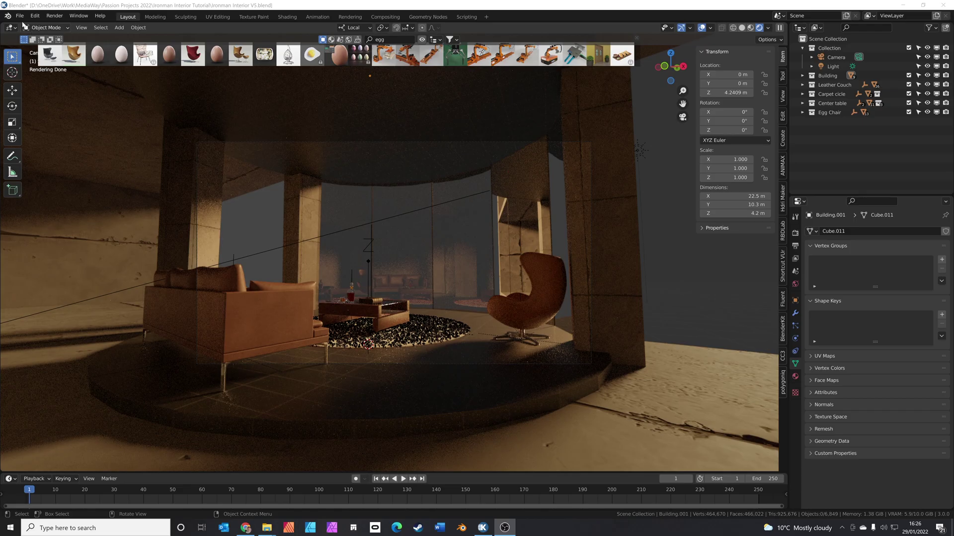
Start an Images as Planes import and pick the downloaded Unsplash ocean photo in the tutorial folder.
{"action": "left_click", "coordinate": [19, 16]}
{"action": "mouse_move", "coordinate": [59, 139]}
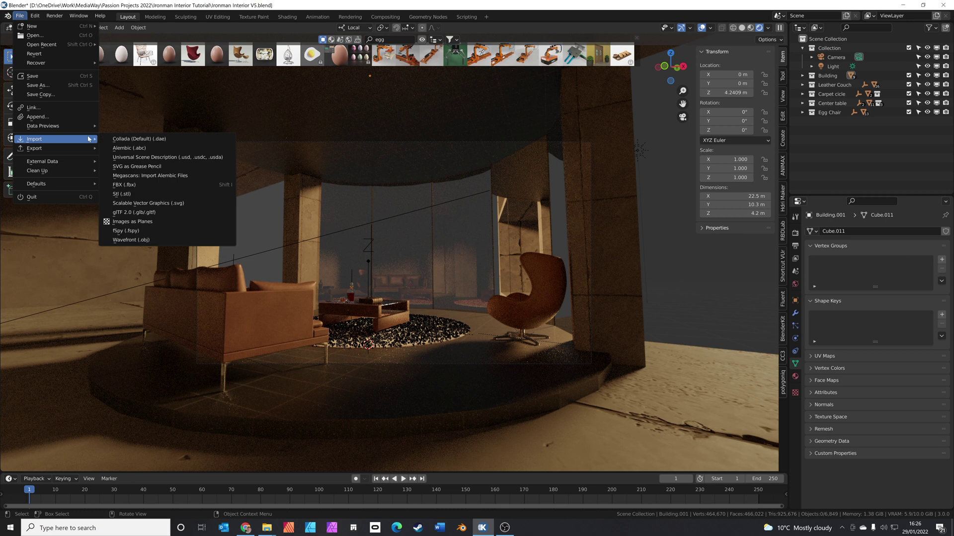
{"action": "left_click", "coordinate": [169, 221]}
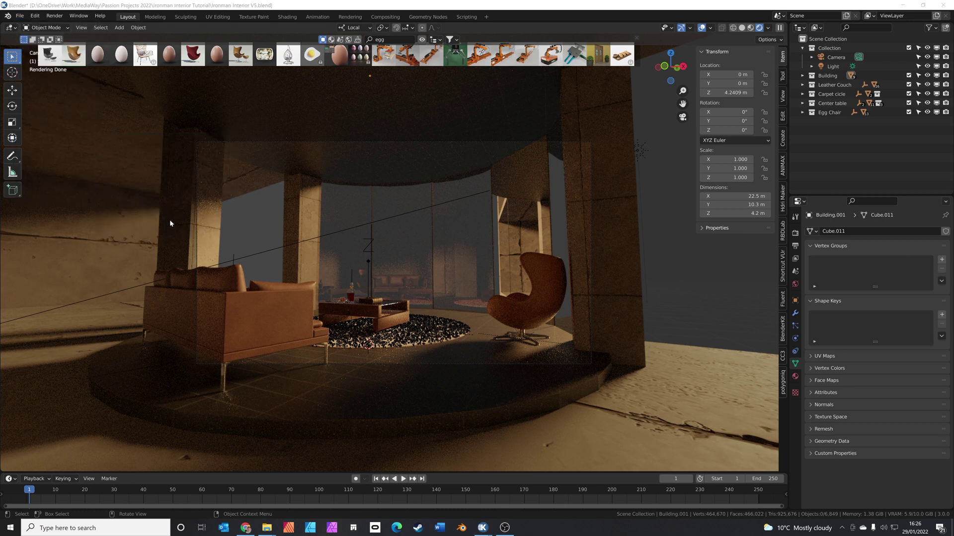
{"action": "left_click", "coordinate": [423, 170]}
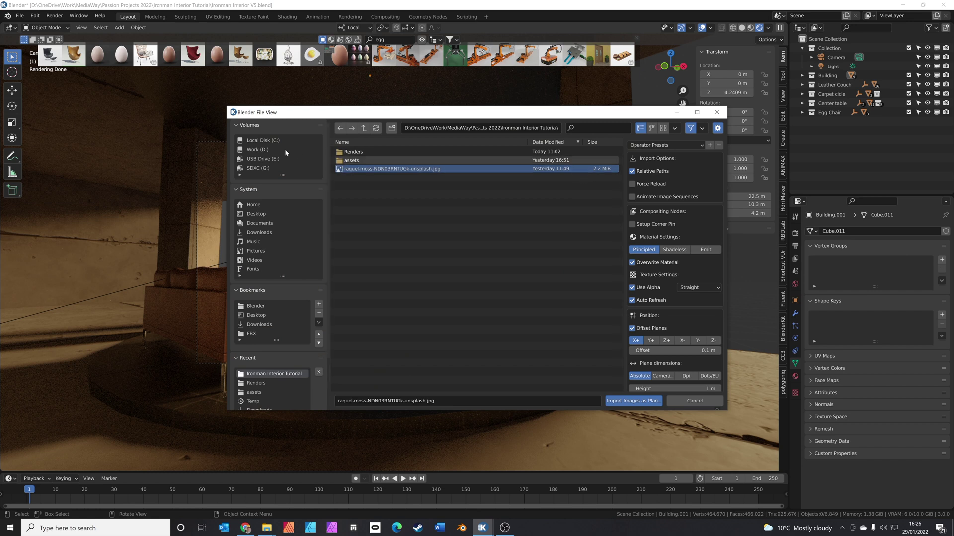
{"action": "left_click", "coordinate": [20, 15]}
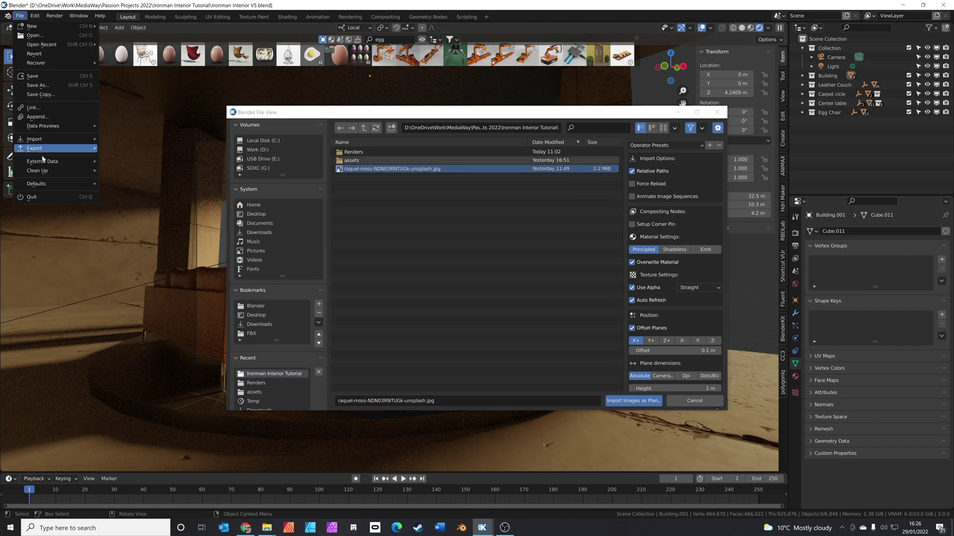
{"action": "mouse_move", "coordinate": [49, 152]}
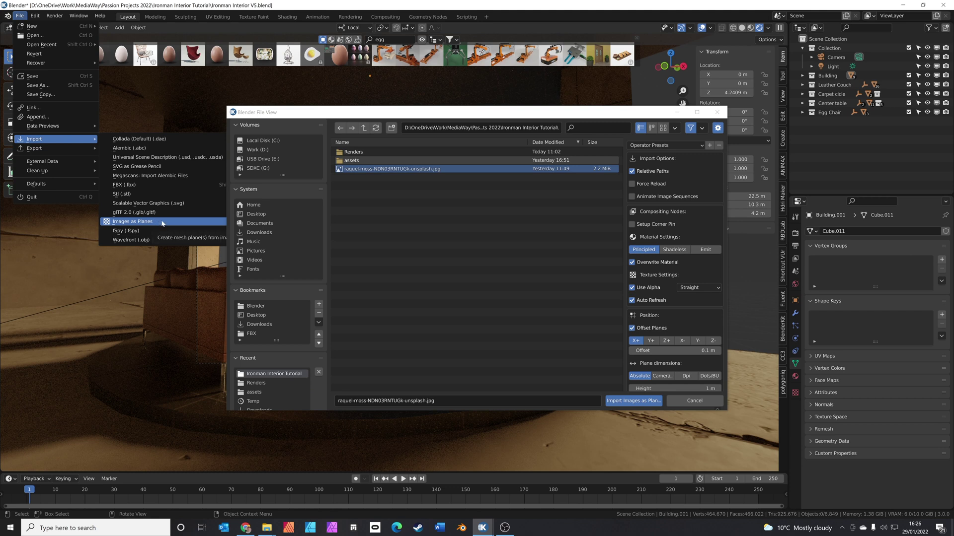
{"action": "mouse_move", "coordinate": [35, 15]}
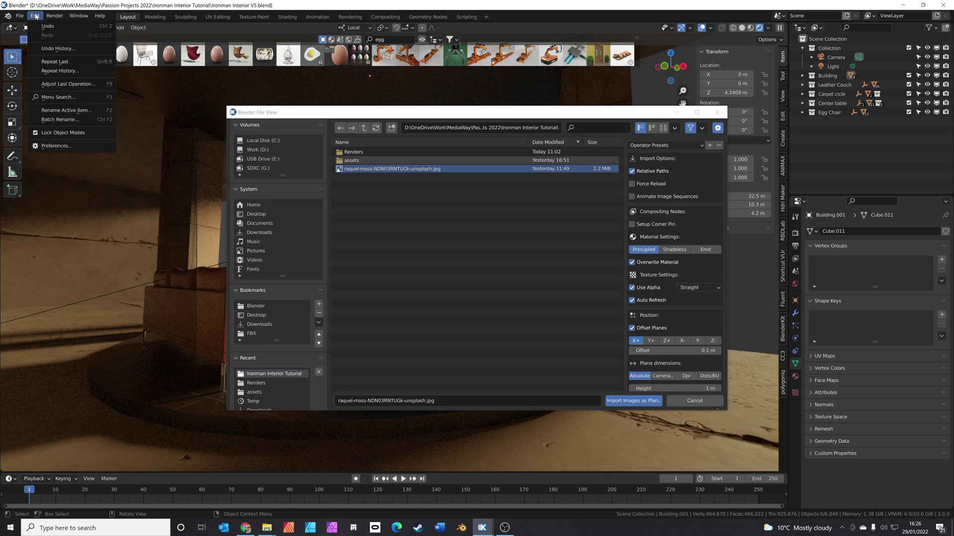
{"action": "left_click", "coordinate": [56, 145]}
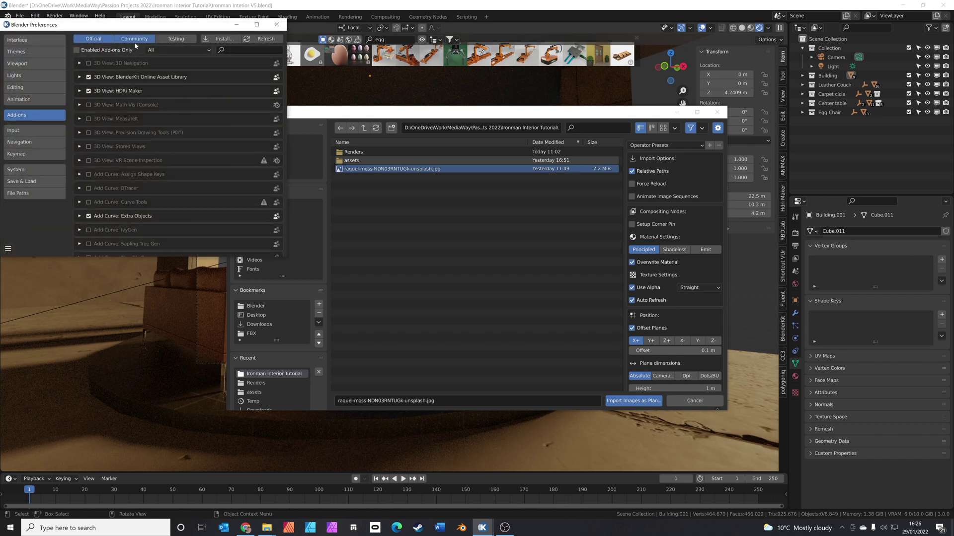
{"action": "left_click", "coordinate": [238, 52]}
{"action": "type", "text": "ima"}
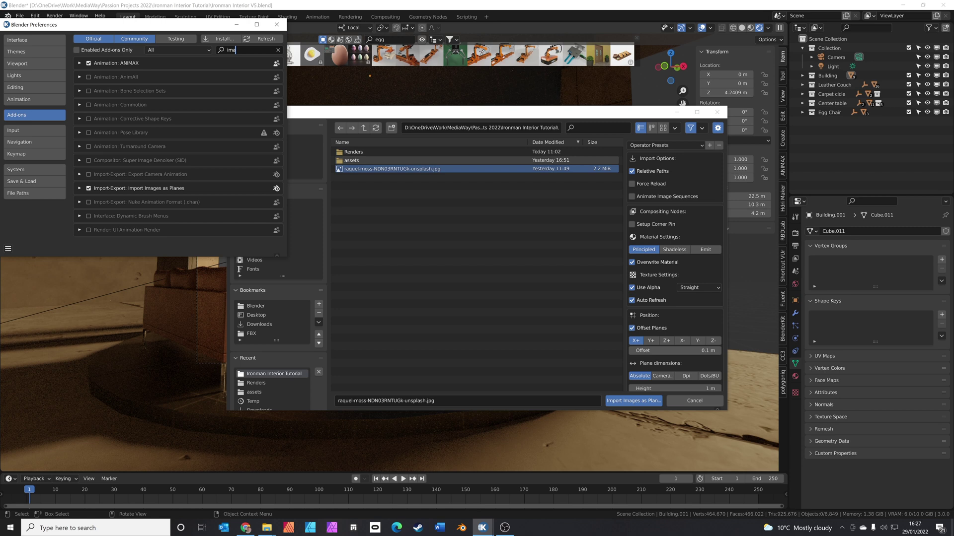
{"action": "left_click", "coordinate": [277, 24]}
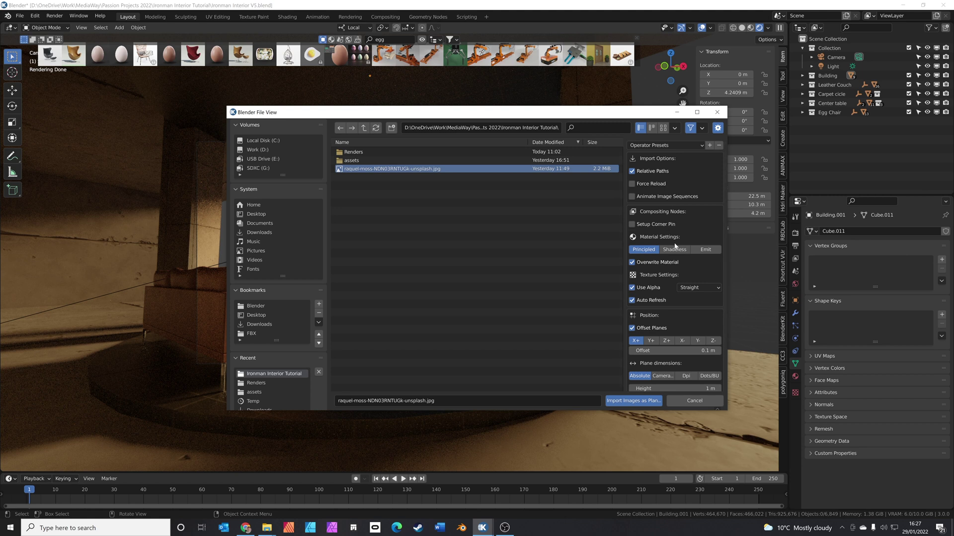
Import the ocean photo as an image plane with an Emit material.
{"action": "left_click", "coordinate": [706, 251]}
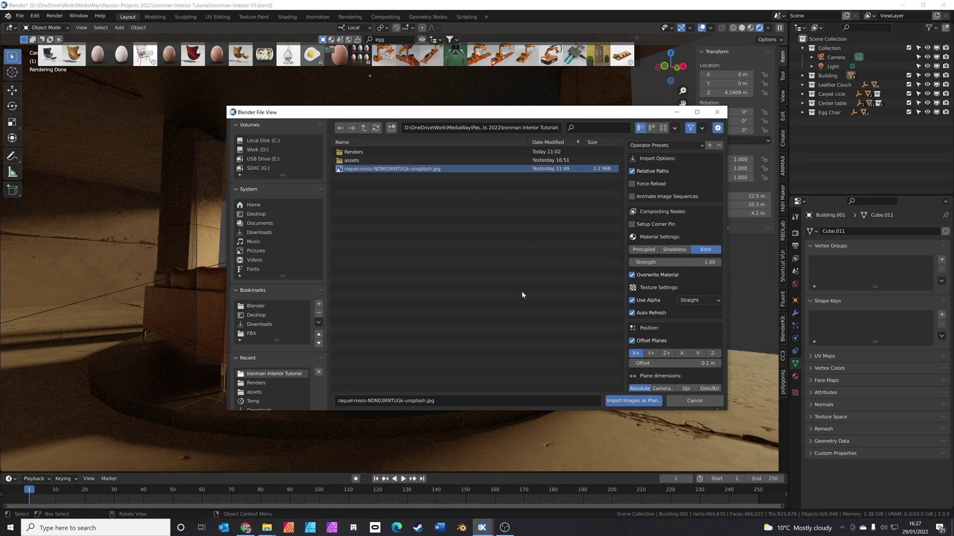
{"action": "left_click", "coordinate": [641, 403]}
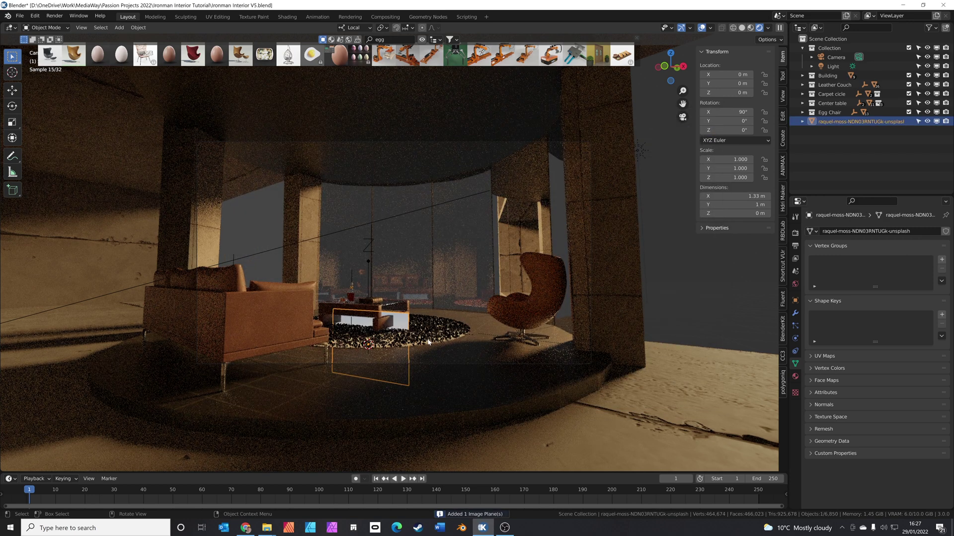
In top view, move the photo plane upper-left of the building and hide the Building.001 roof.
{"action": "key", "text": "KP_7"}
{"action": "scroll", "coordinate": [417, 323], "scroll_direction": "down", "scroll_amount": 5}
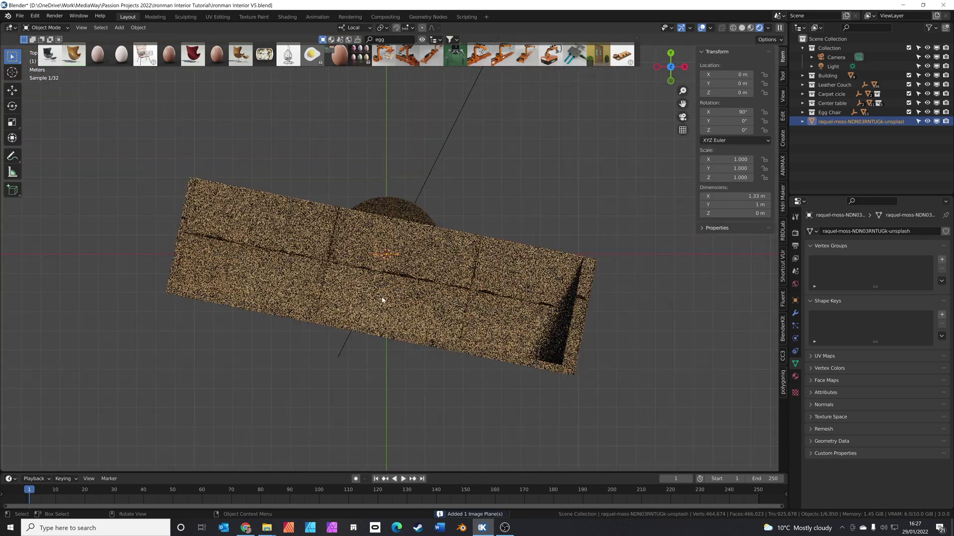
{"action": "key", "text": "g"}
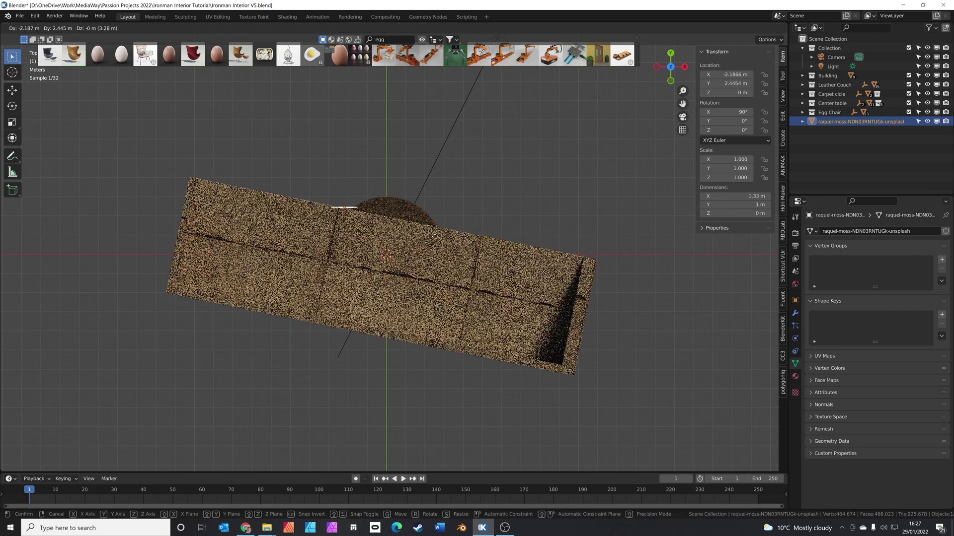
{"action": "left_click", "coordinate": [378, 172]}
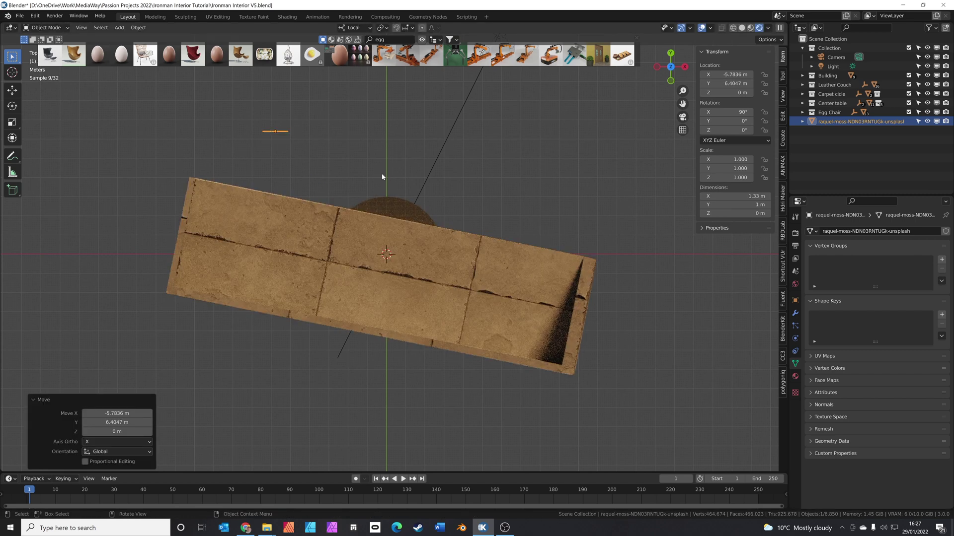
{"action": "left_click", "coordinate": [851, 76]}
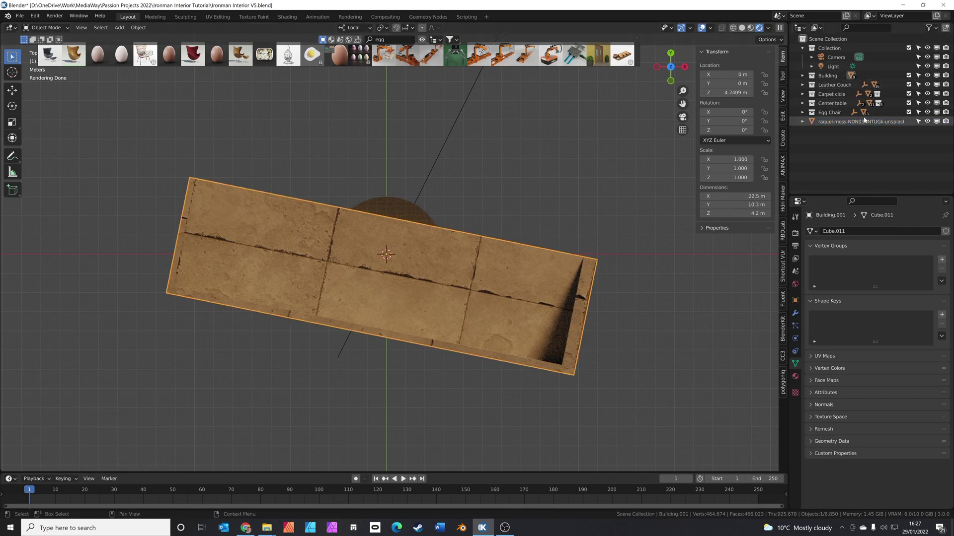
{"action": "key", "text": "period"}
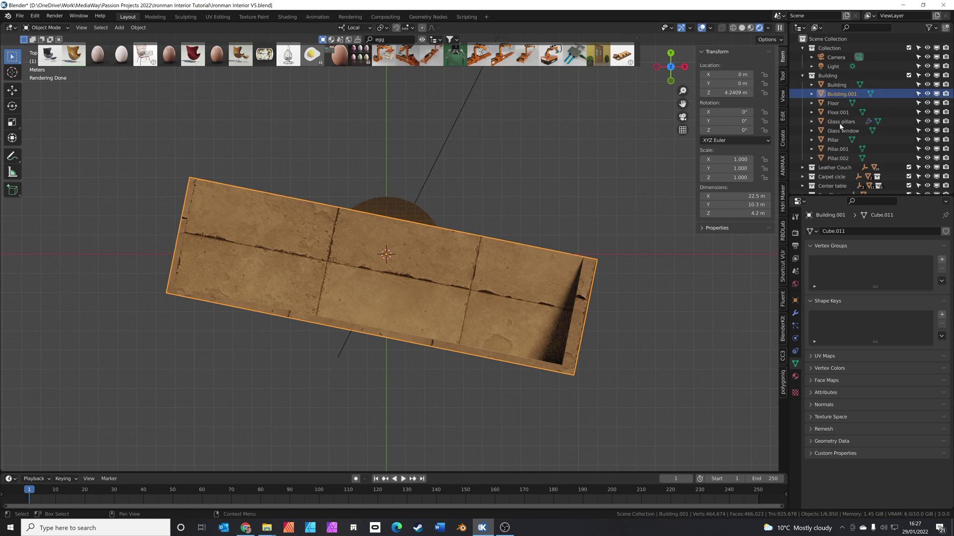
{"action": "left_click", "coordinate": [927, 94]}
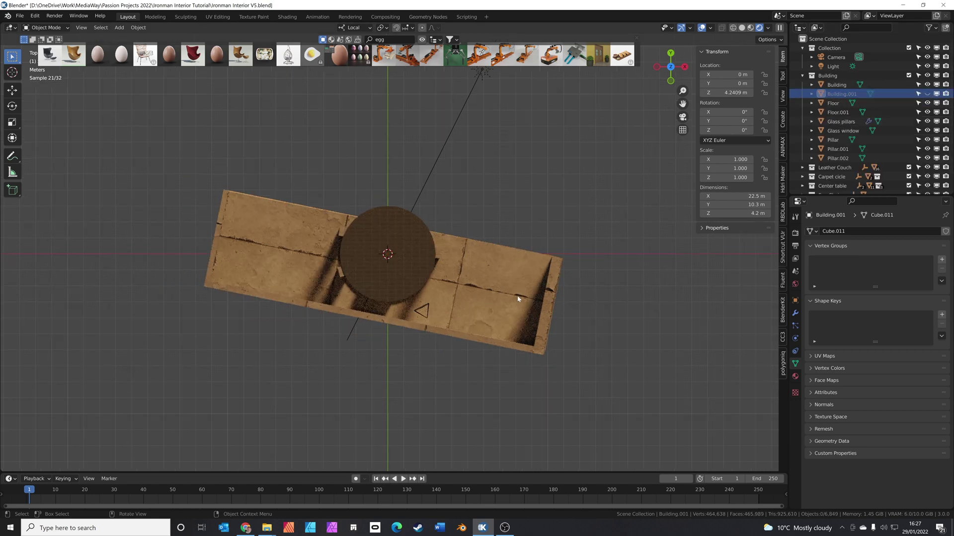
{"action": "scroll", "coordinate": [805, 99], "scroll_direction": "down", "scroll_amount": 2}
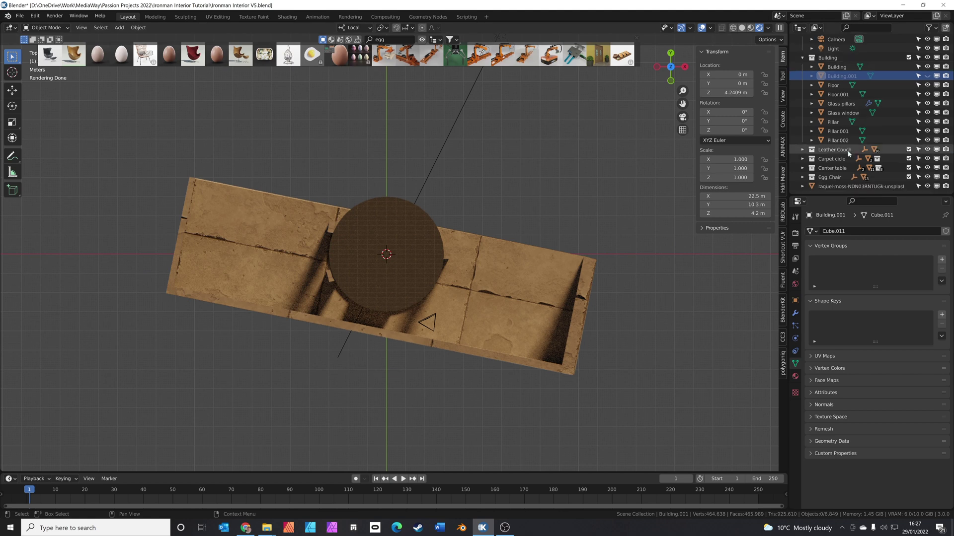
Place the photo plane just right of the round floor, undoing a stray annotation stroke.
{"action": "left_click", "coordinate": [845, 186]}
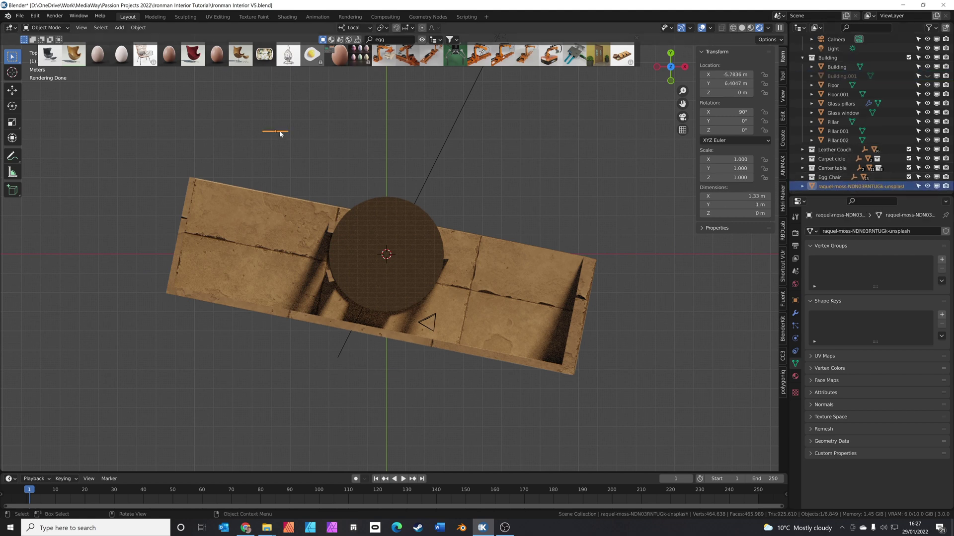
{"action": "key", "text": "g"}
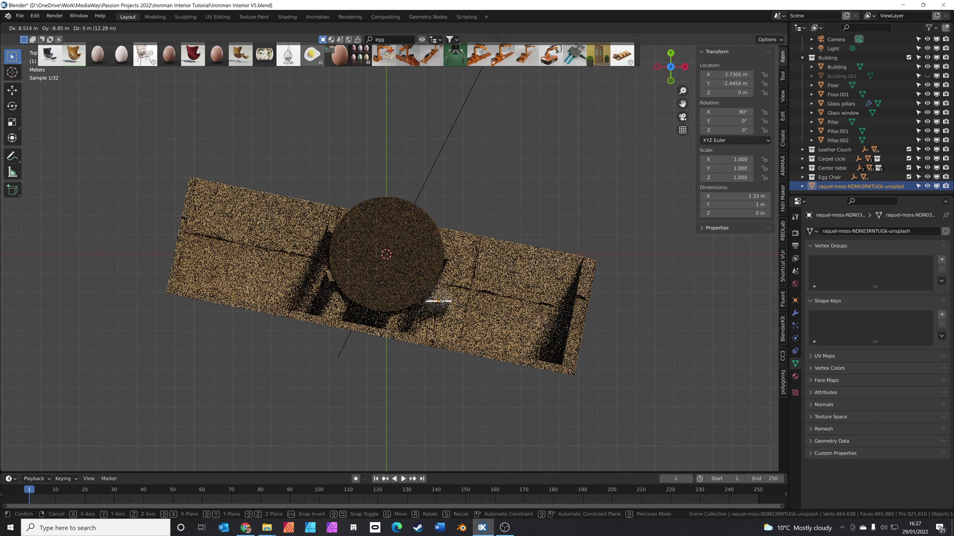
{"action": "left_click", "coordinate": [444, 295]}
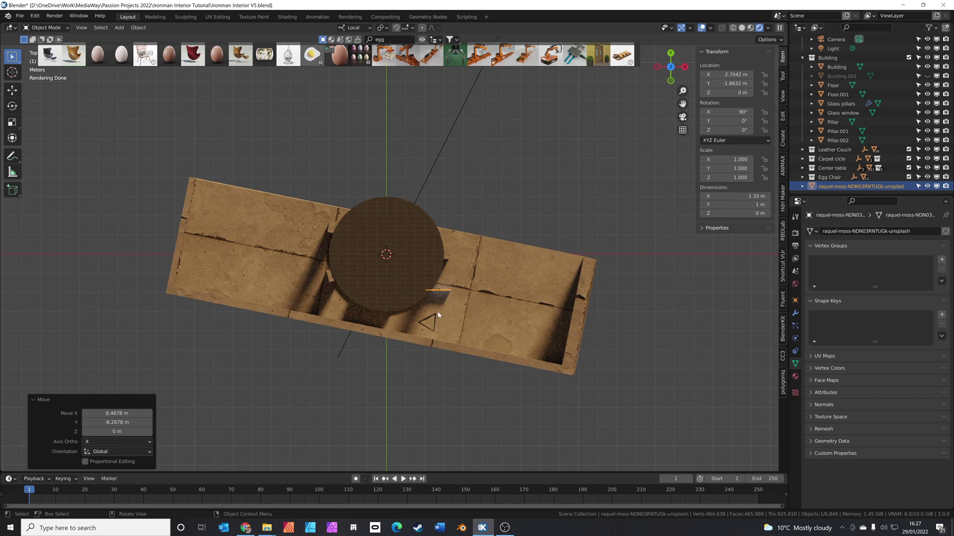
{"action": "left_click", "coordinate": [417, 294]}
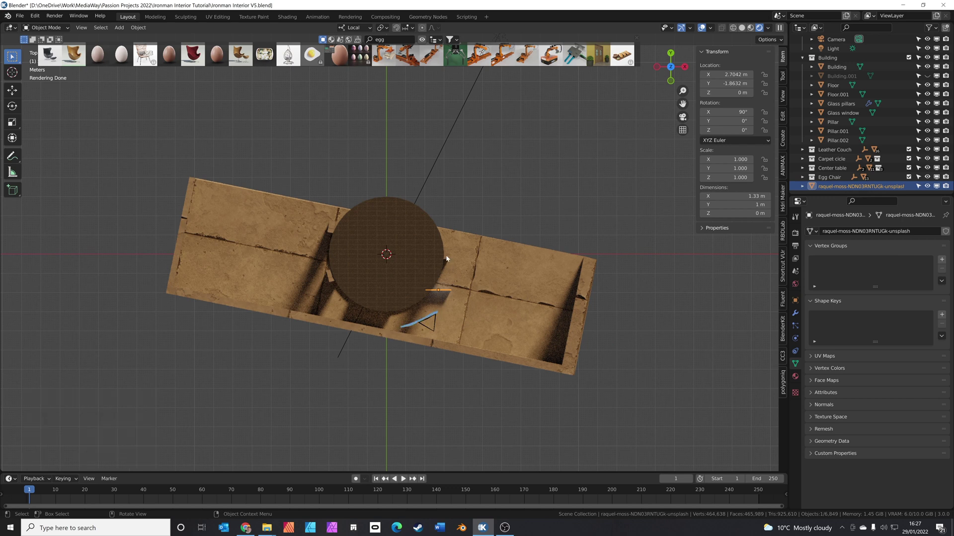
{"action": "mouse_move", "coordinate": [440, 271]}
{"action": "left_mouse_down"}
{"action": "mouse_move", "coordinate": [349, 303]}
{"action": "mouse_move", "coordinate": [470, 264]}
{"action": "mouse_move", "coordinate": [412, 280]}
{"action": "left_mouse_up"}
{"action": "key", "text": "ctrl+z"}
{"action": "key", "text": "ctrl+z"}
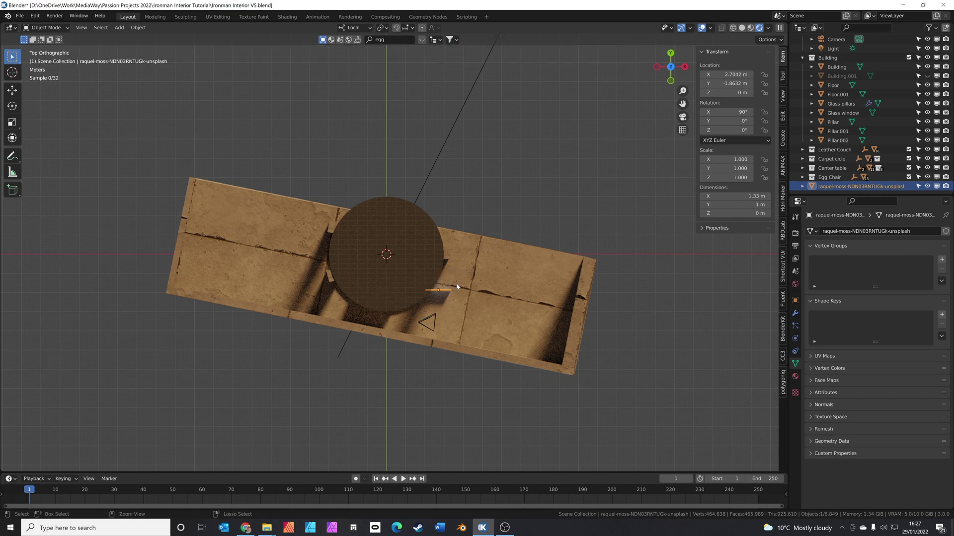
{"action": "left_click", "coordinate": [448, 293]}
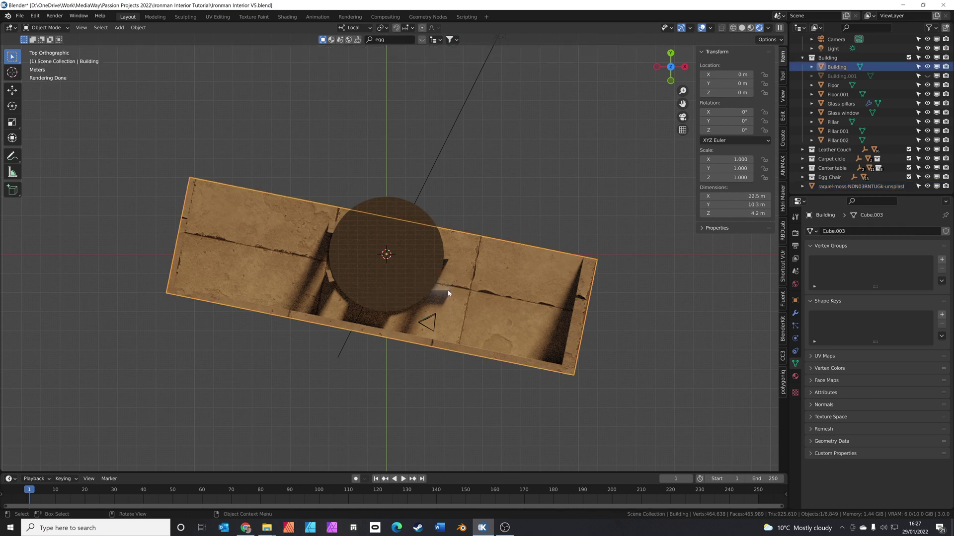
{"action": "left_click", "coordinate": [448, 293]}
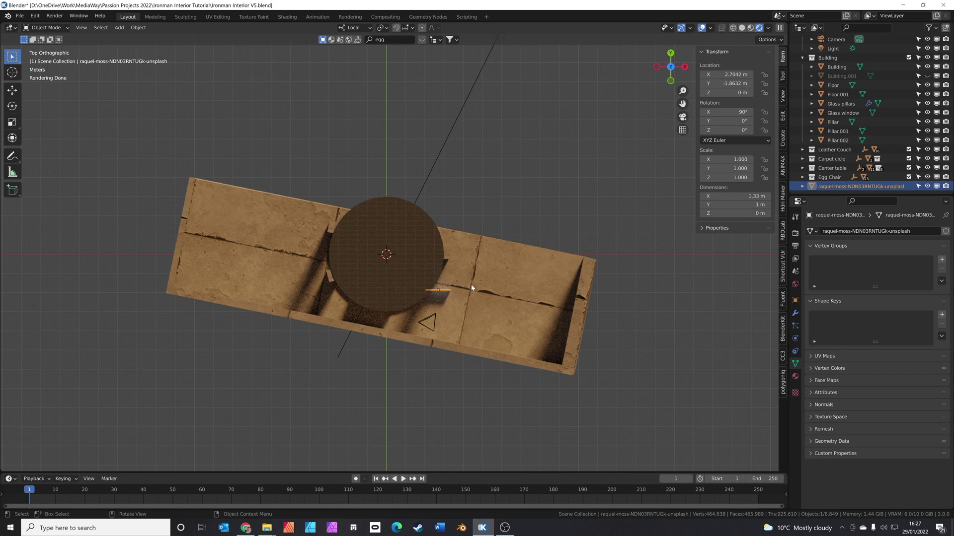
Rotate the photo plane 25.4°, move it outside the glass, and scale it to 16.878.
{"action": "key", "text": "r"}
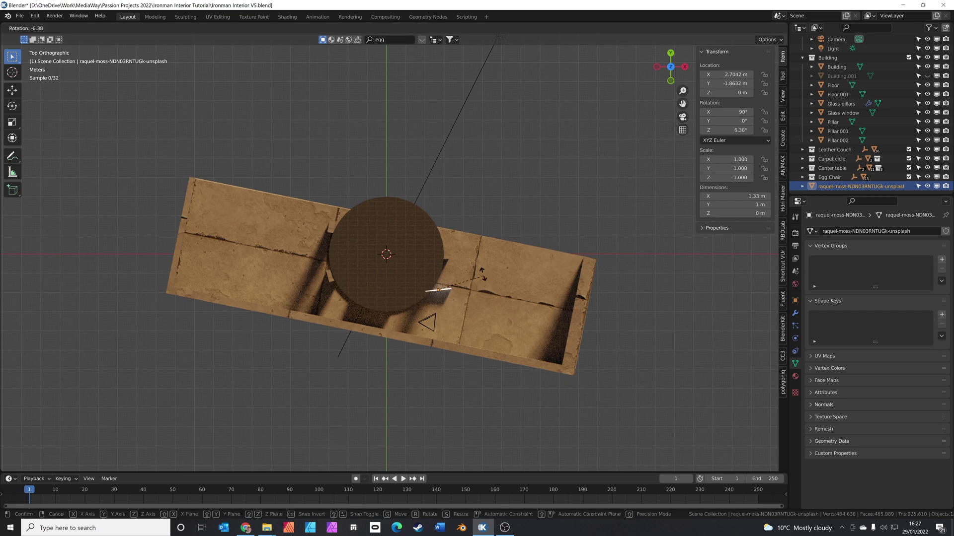
{"action": "left_click", "coordinate": [480, 264]}
{"action": "key", "text": "g"}
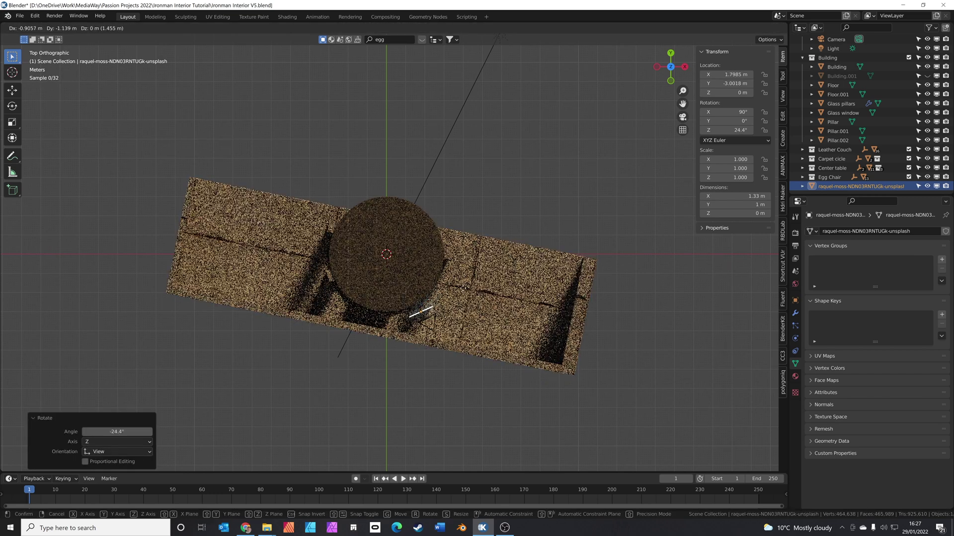
{"action": "left_click", "coordinate": [472, 291]}
{"action": "key", "text": "r"}
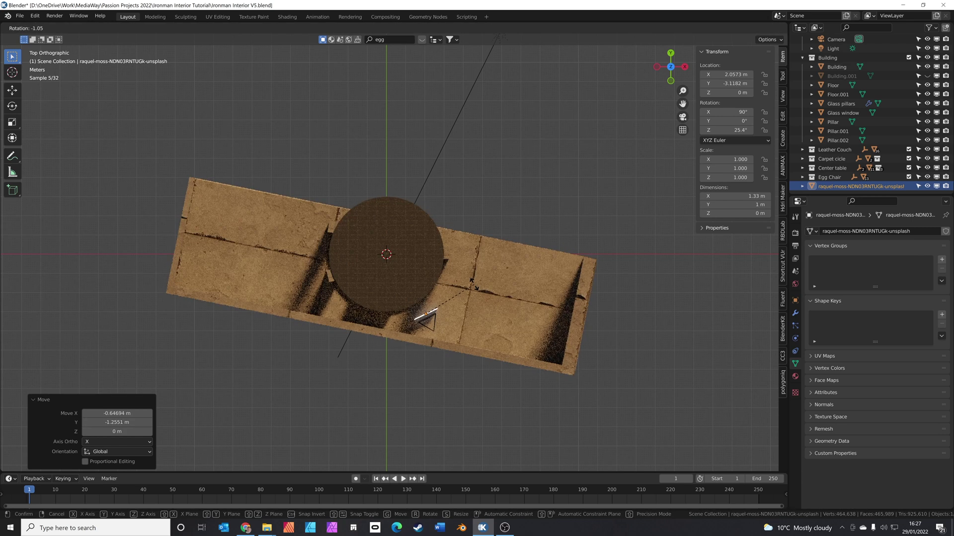
{"action": "left_click", "coordinate": [474, 287]}
{"action": "key", "text": "g"}
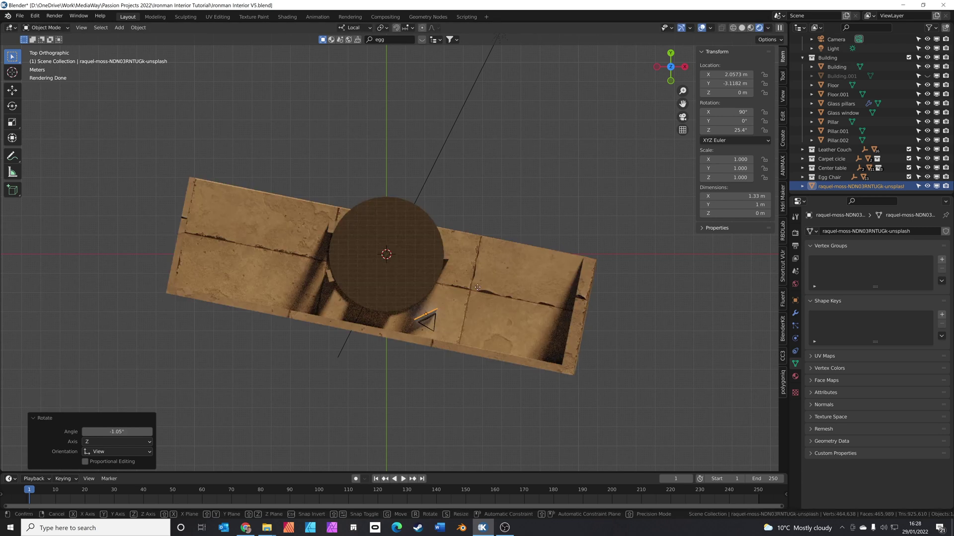
{"action": "left_click", "coordinate": [279, 95]}
{"action": "key", "text": "s"}
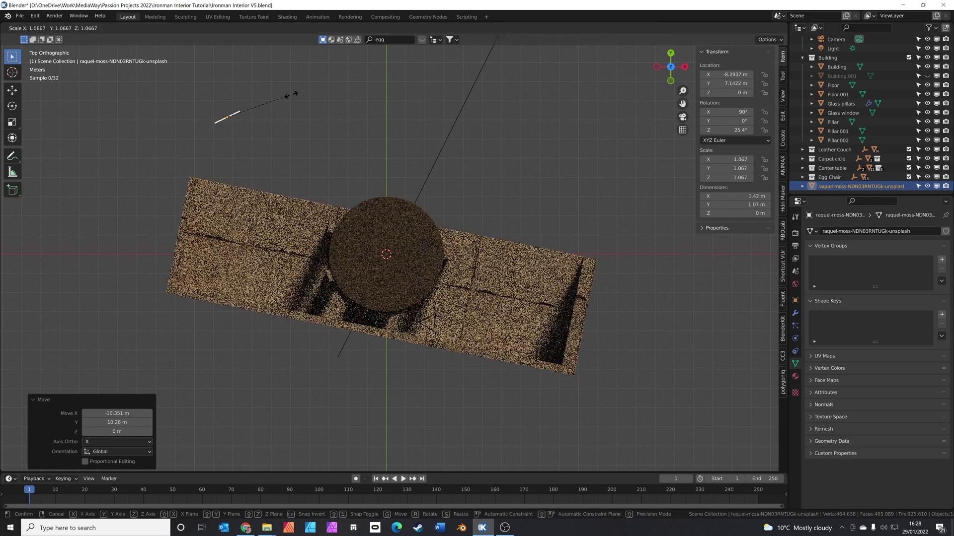
{"action": "left_click", "coordinate": [491, 67]}
{"action": "key", "text": "KP_0"}
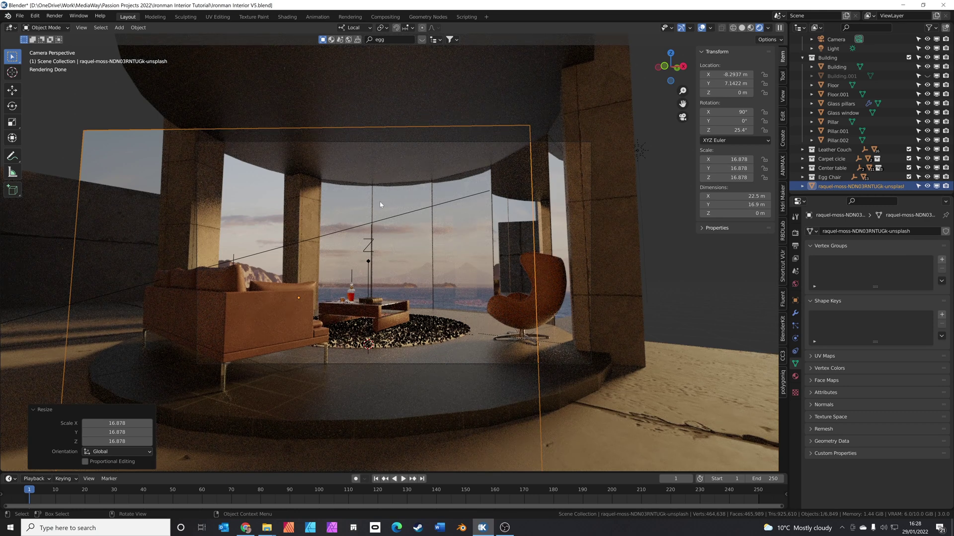
Reframe the photo plane in camera view, unhide the Building.001 roof, and save the file.
{"action": "key", "text": "g"}
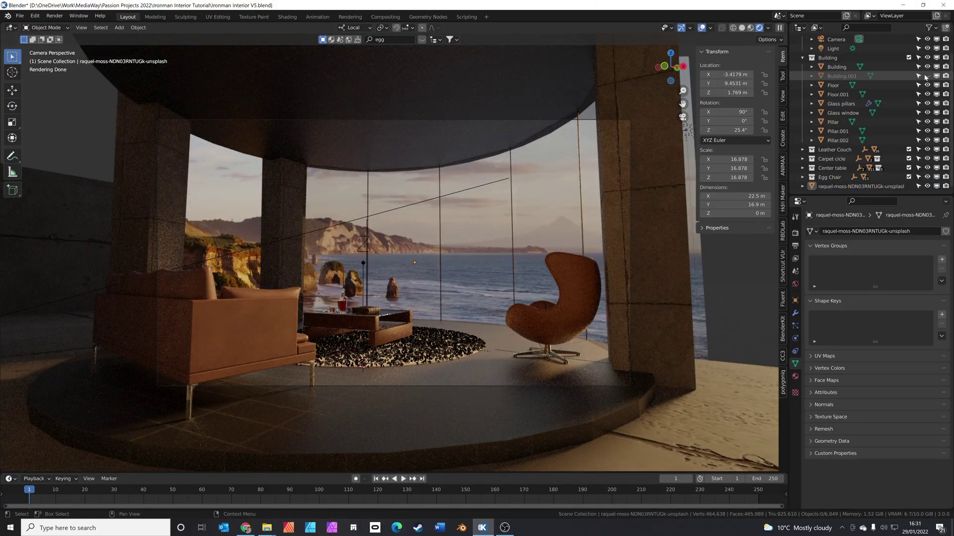
{"action": "left_click", "coordinate": [927, 76]}
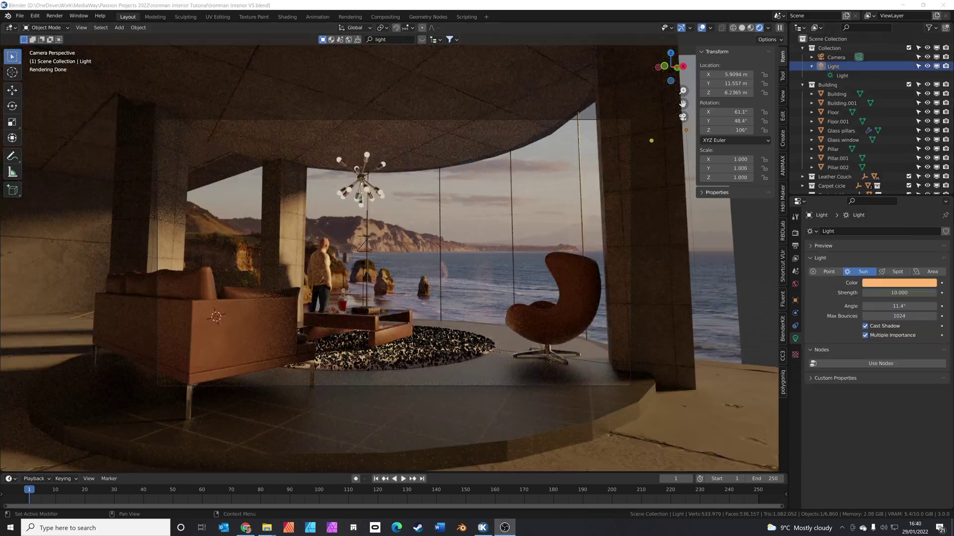
{"action": "key", "text": "ctrl+s"}
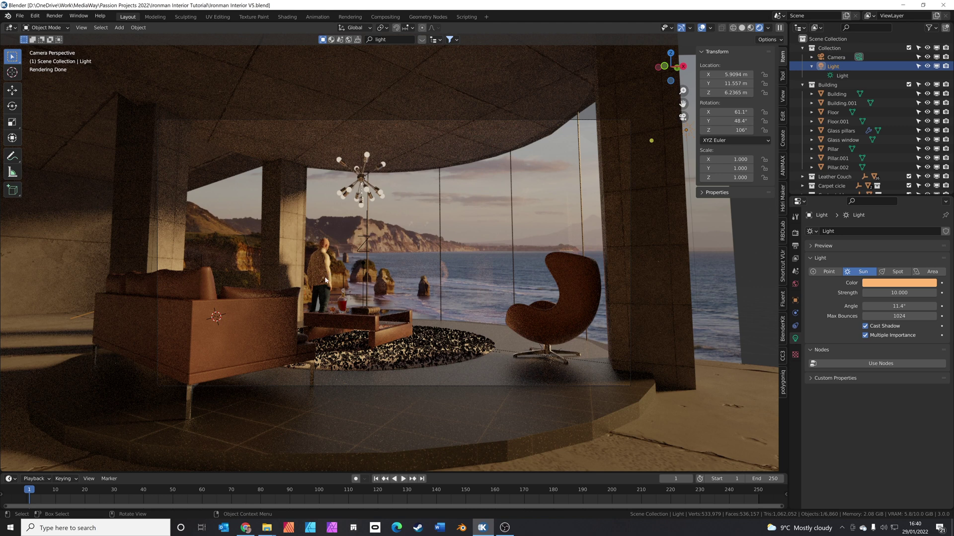
{"action": "middle_click_drag", "start_coordinate": [423, 266], "coordinate": [431, 285]}
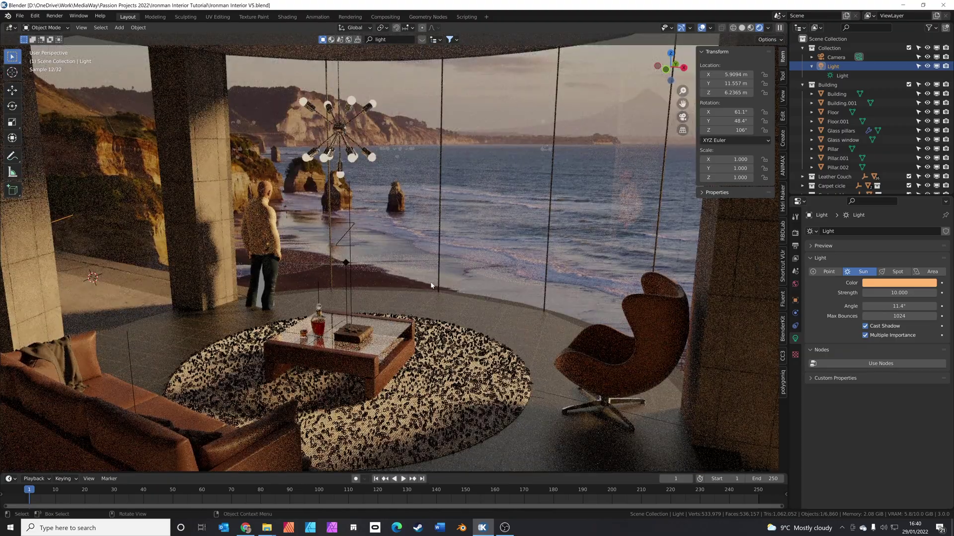
Add a cube, scale it to 3.349 (6.7 m sides), and centre it over the room.
{"action": "key", "text": "shift+a"}
{"action": "mouse_move", "coordinate": [403, 282]}
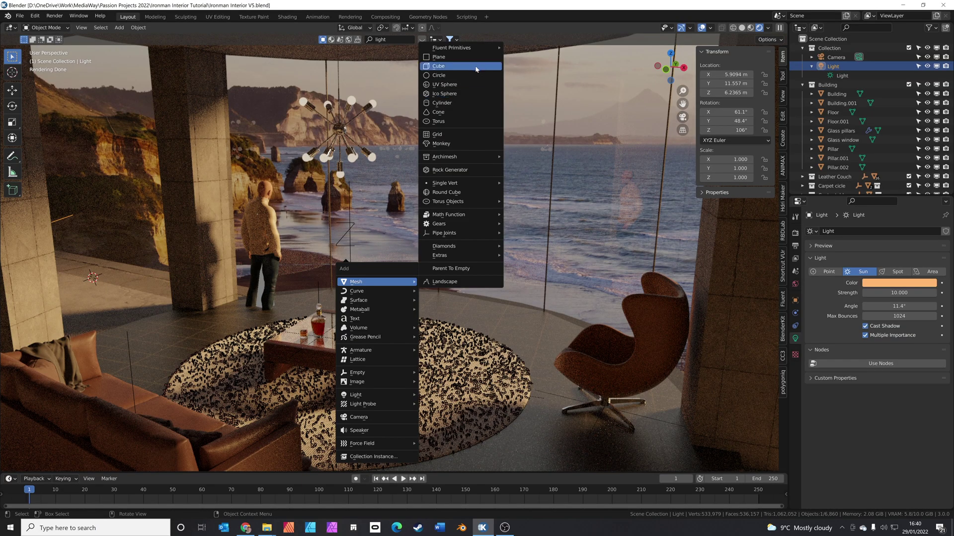
{"action": "left_click", "coordinate": [438, 66]}
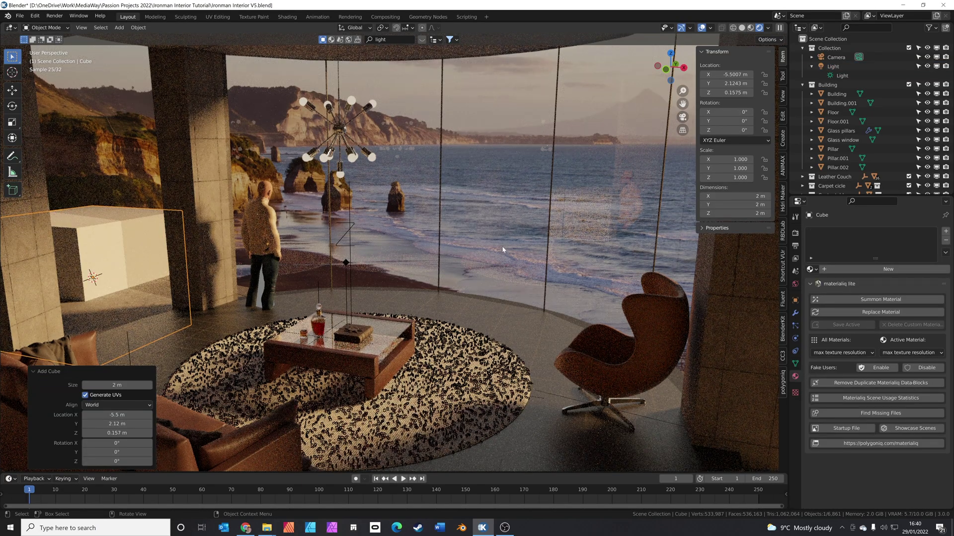
{"action": "key", "text": "KP_7"}
{"action": "scroll", "coordinate": [440, 255], "scroll_direction": "down", "scroll_amount": 5}
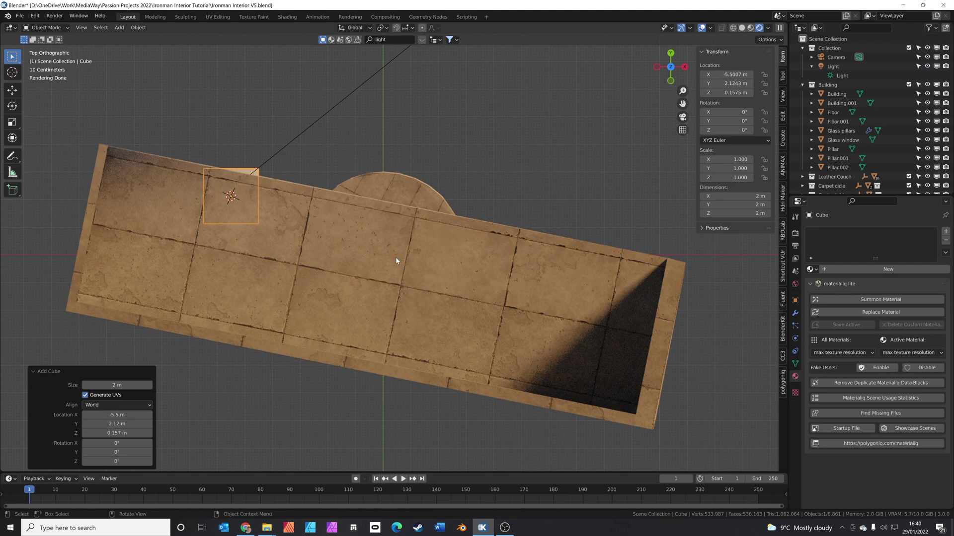
{"action": "key", "text": "s"}
{"action": "left_click", "coordinate": [27, 296]}
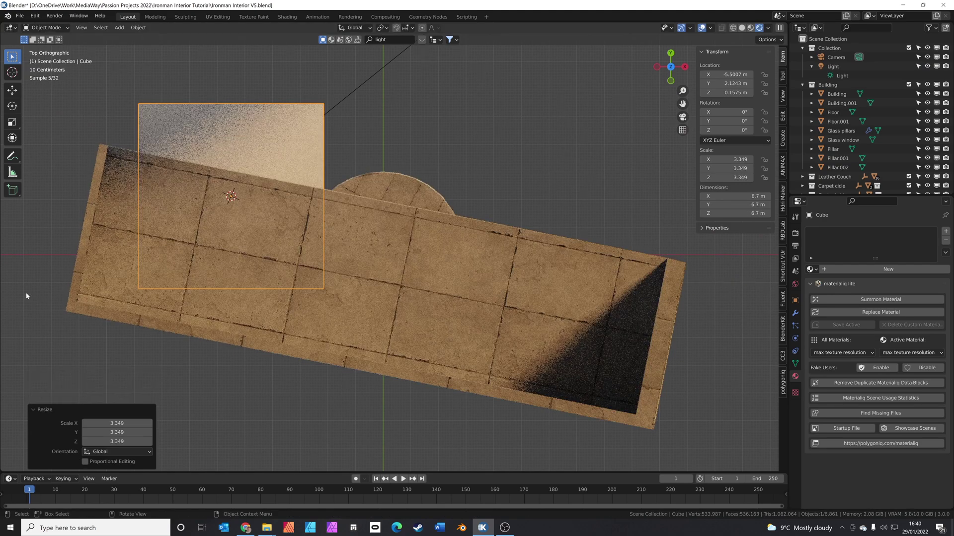
{"action": "key", "text": "g"}
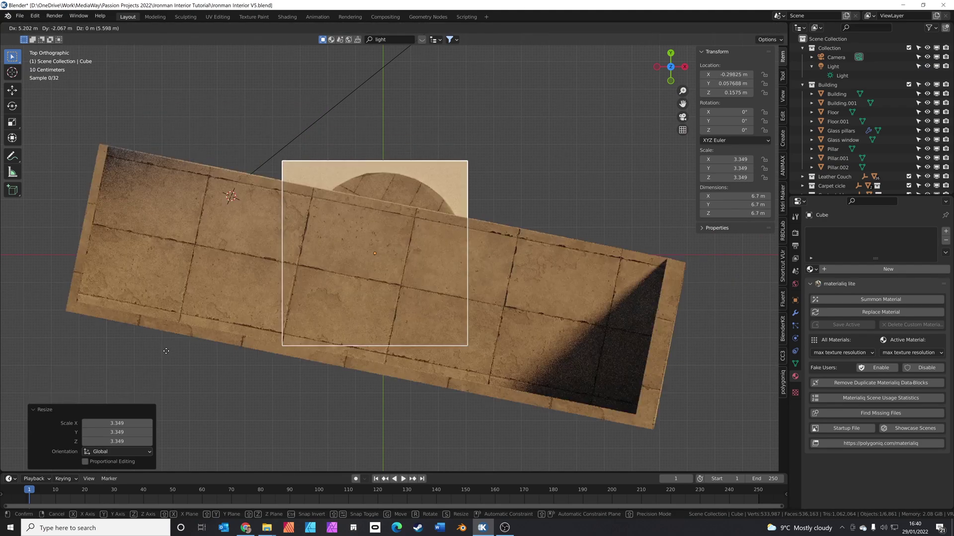
{"action": "left_click", "coordinate": [162, 353]}
{"action": "key", "text": "KP_0"}
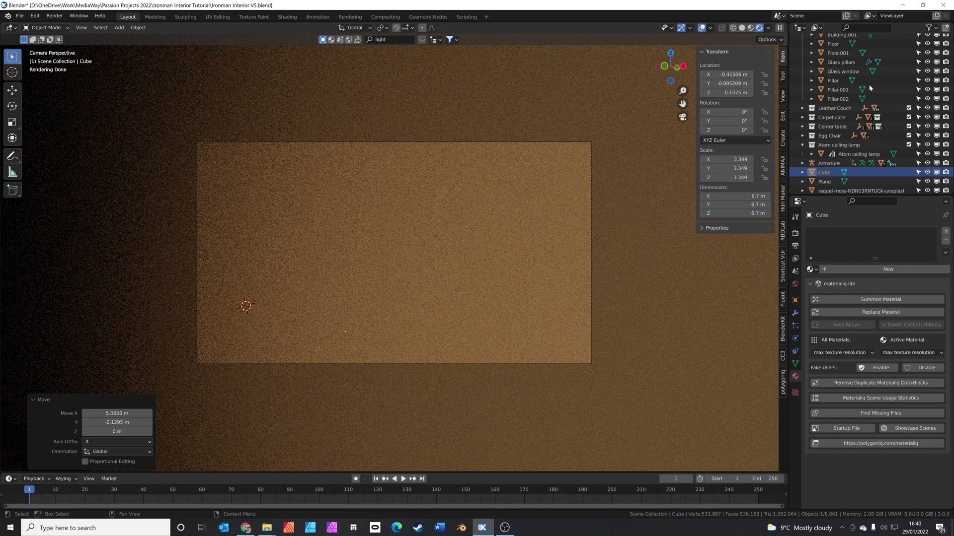
Rename the cube 'Volume' and give it a new material named 'Fog'.
{"action": "double_click", "coordinate": [824, 172]}
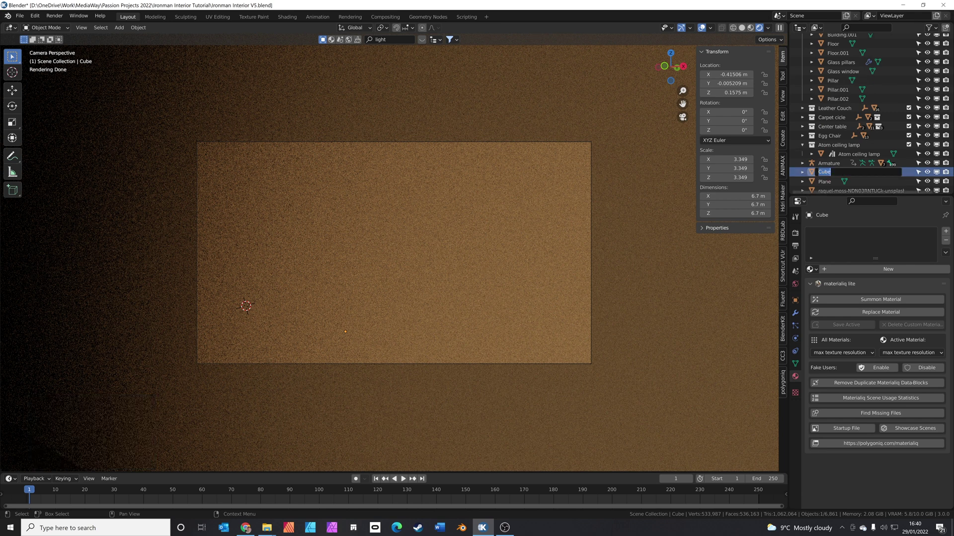
{"action": "type", "text": "Volume"}
{"action": "key", "text": "Return"}
{"action": "left_click", "coordinate": [864, 270]}
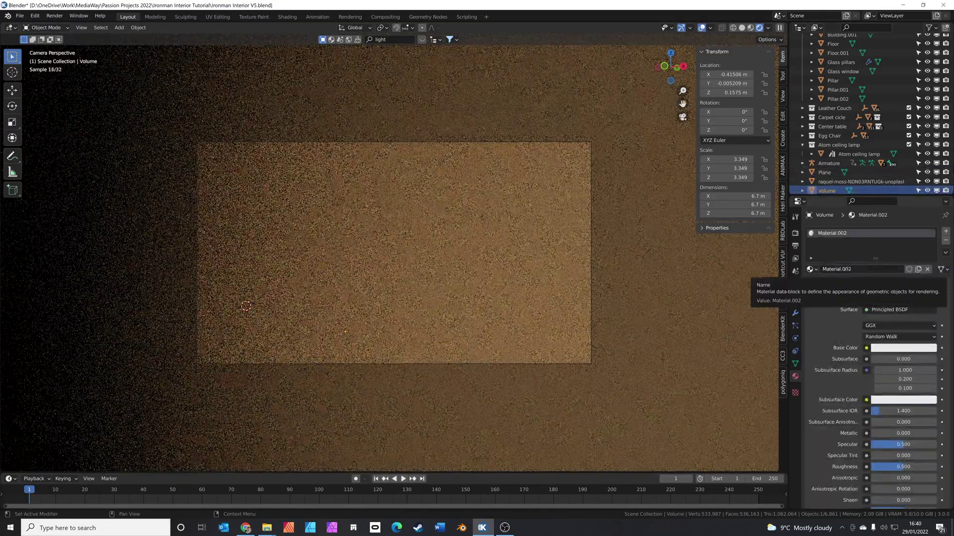
{"action": "left_click", "coordinate": [865, 270]}
{"action": "type", "text": "Fo"}
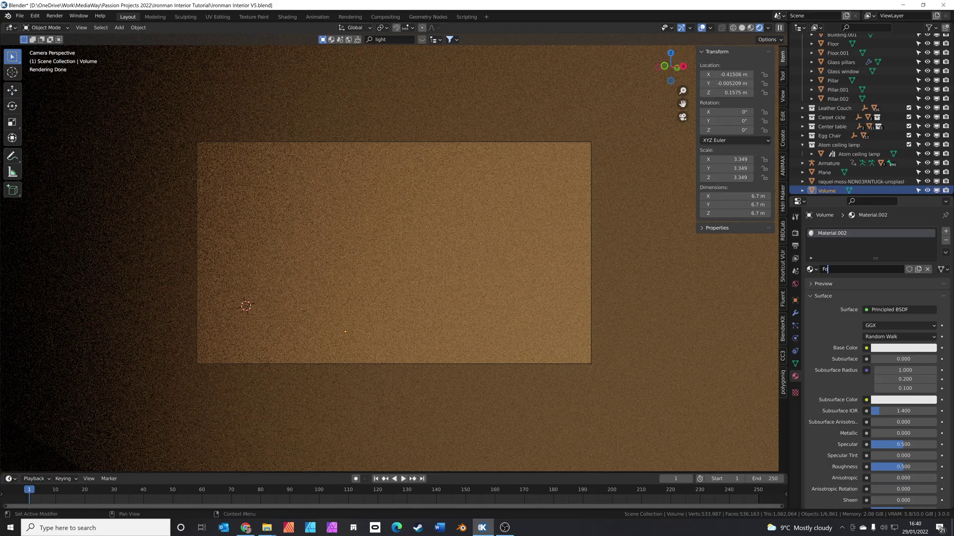
{"action": "type", "text": "g"}
{"action": "key", "text": "Return"}
Disconnect the Fog material's Surface shader and set its Volume to Principled Volume.
{"action": "left_click", "coordinate": [895, 310]}
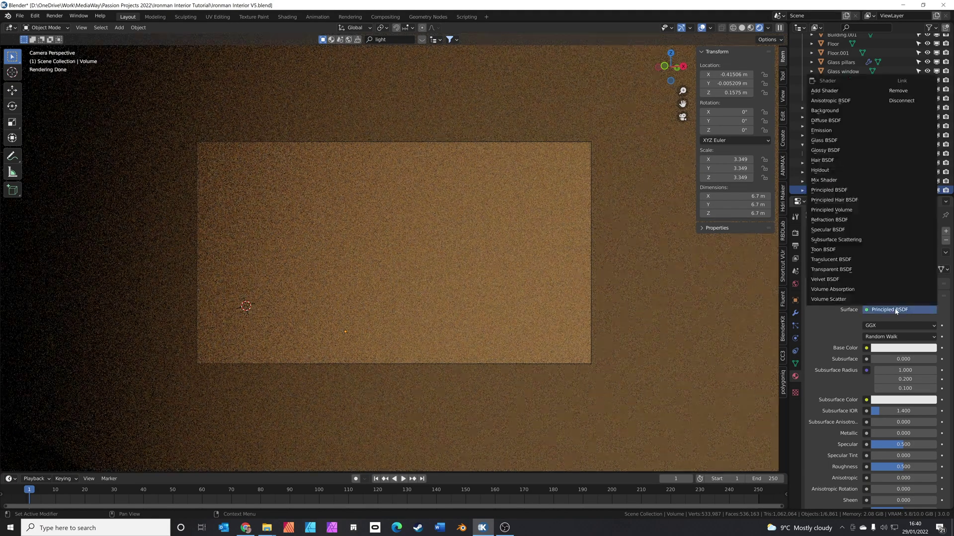
{"action": "left_click", "coordinate": [905, 101]}
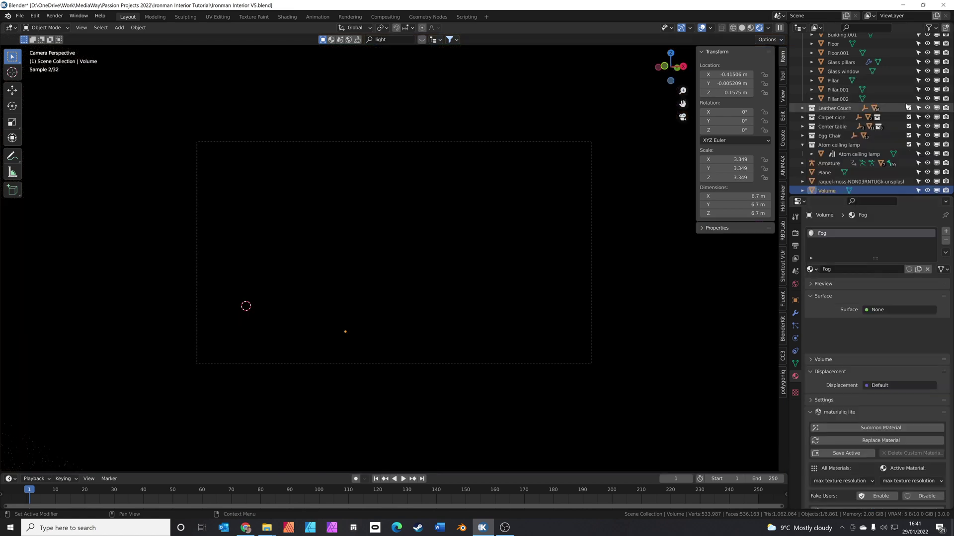
{"action": "left_click", "coordinate": [812, 296]}
{"action": "left_click", "coordinate": [812, 296]}
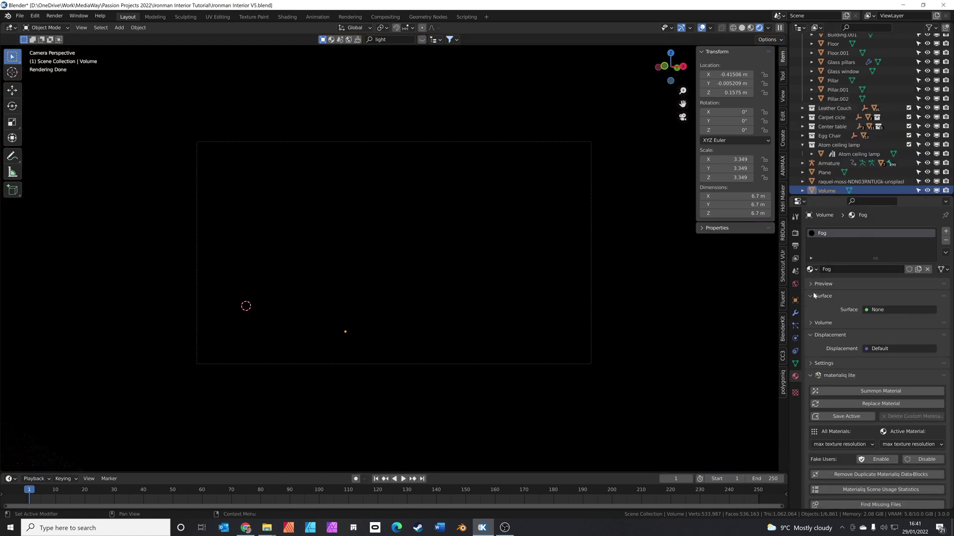
{"action": "left_click", "coordinate": [822, 296]}
{"action": "left_click", "coordinate": [825, 310]}
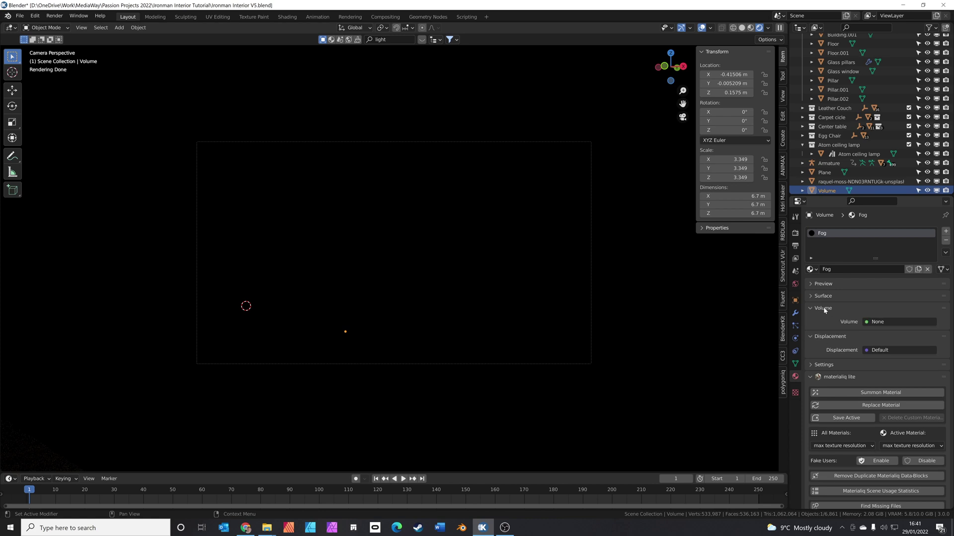
{"action": "left_click", "coordinate": [894, 322]}
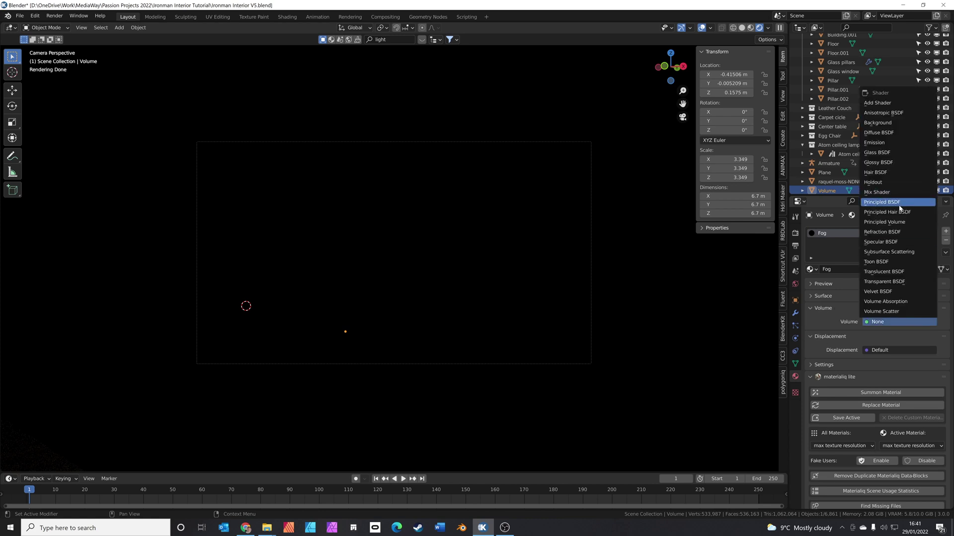
{"action": "left_click", "coordinate": [894, 222]}
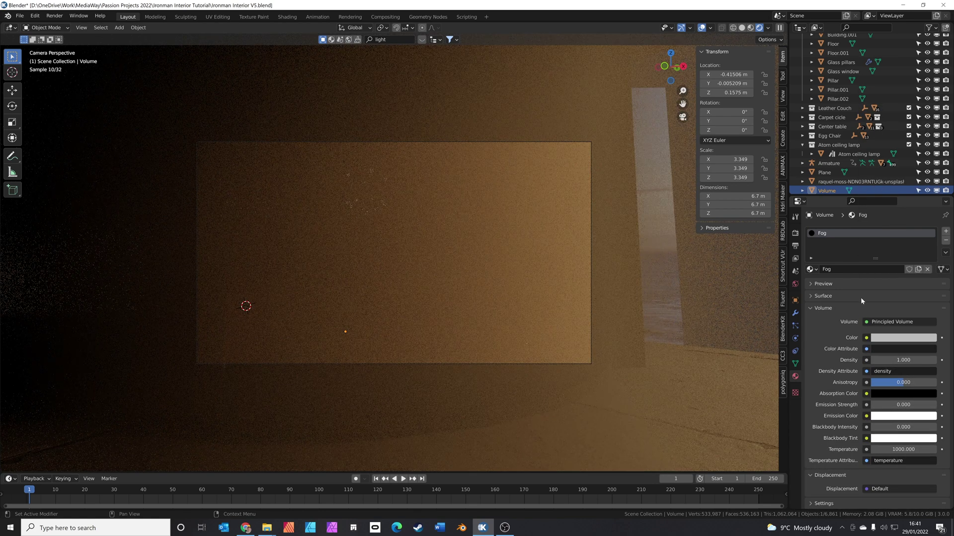
Set the Principled Volume density to 0.01 after first trying 0.02.
{"action": "double_click", "coordinate": [903, 360]}
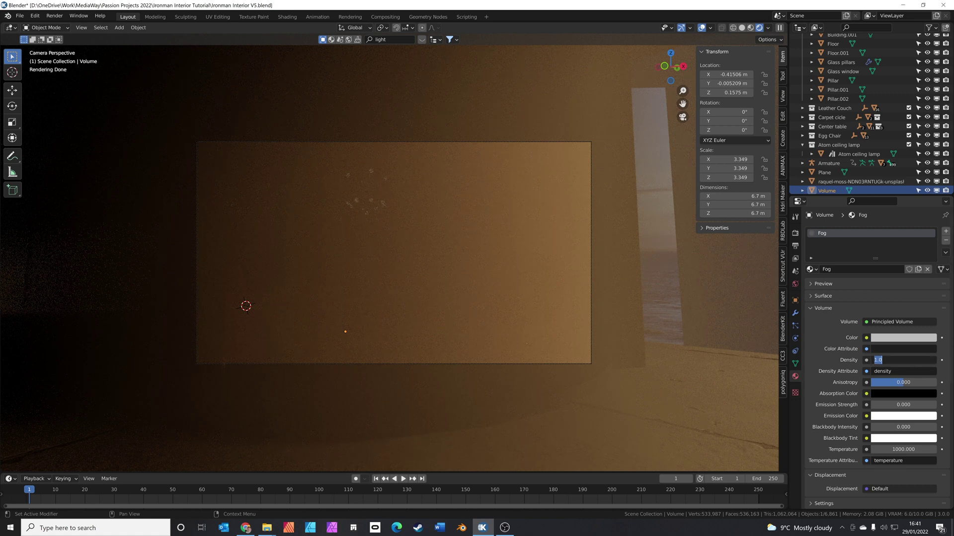
{"action": "type", "text": "0.02"}
{"action": "key", "text": "Return"}
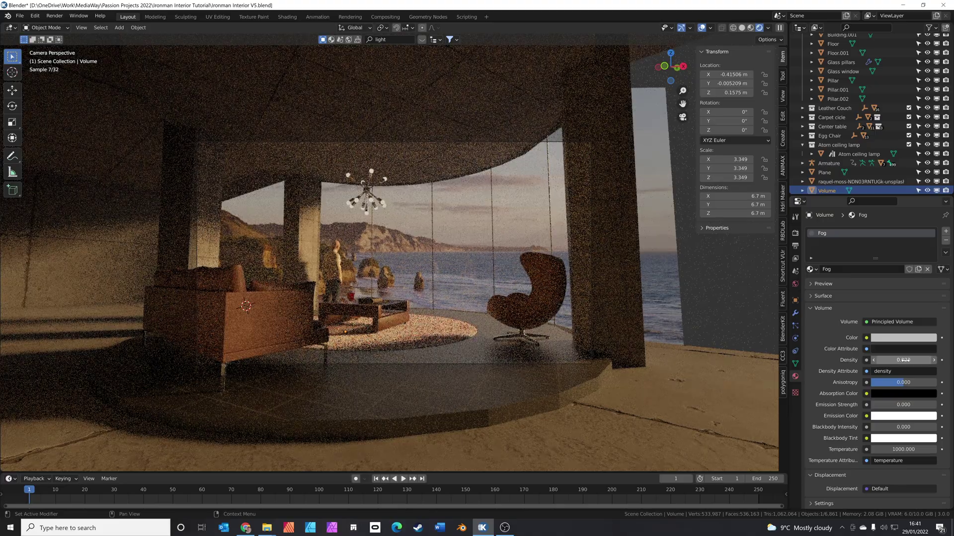
{"action": "middle_click_drag", "start_coordinate": [753, 320], "coordinate": [513, 286]}
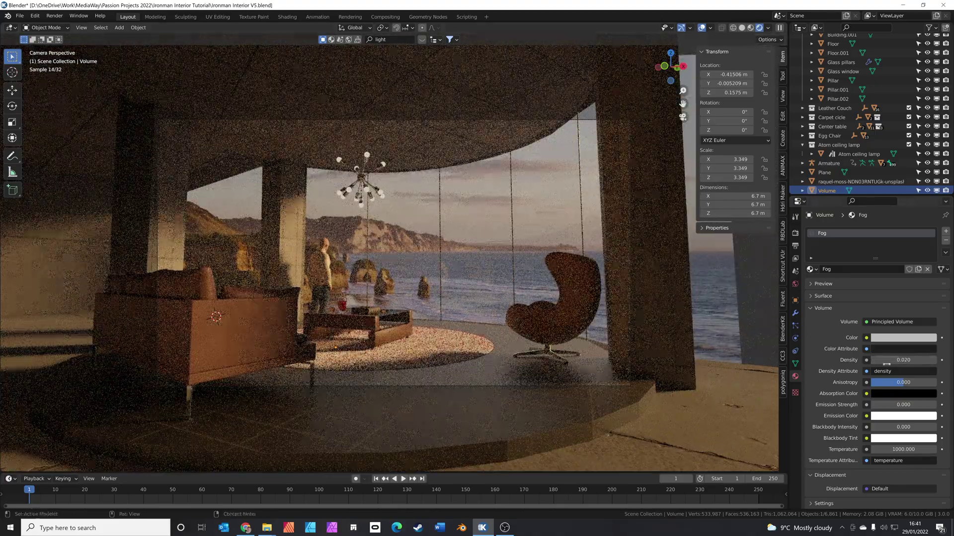
{"action": "double_click", "coordinate": [903, 360]}
{"action": "key", "text": "BackSpace"}
{"action": "type", "text": "0.01"}
{"action": "key", "text": "Return"}
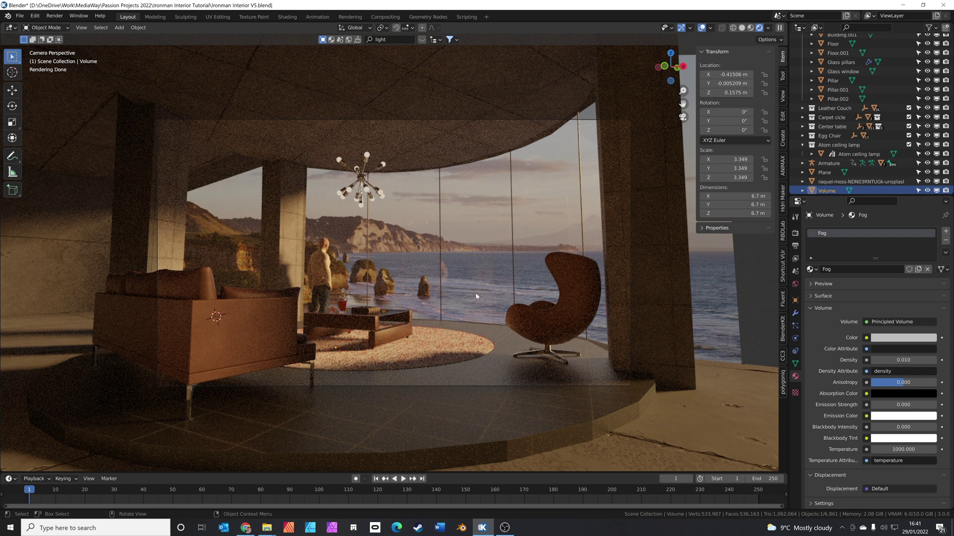
Render the fog scene, close the render window, and show the Render Properties.
{"action": "key", "text": "F12"}
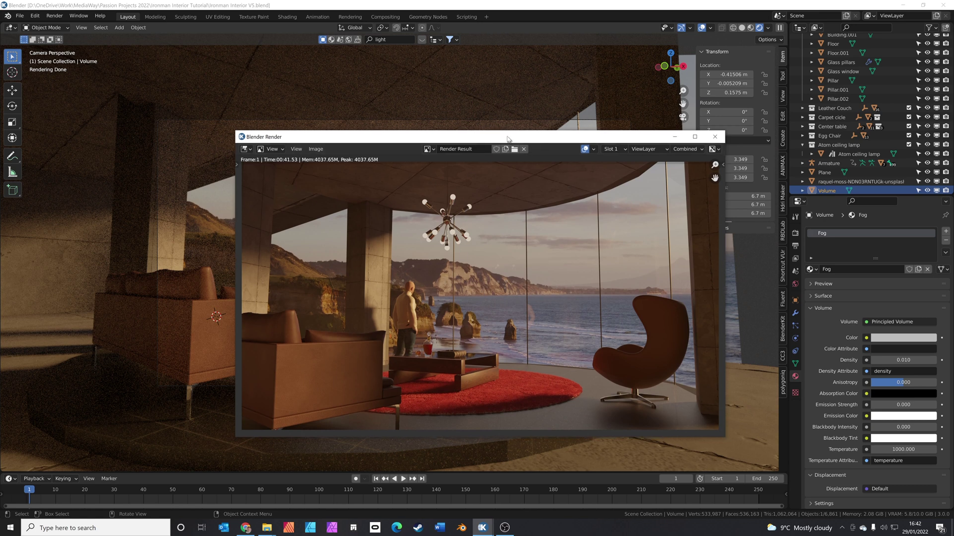
{"action": "left_click_drag", "start_coordinate": [490, 139], "coordinate": [460, 114]}
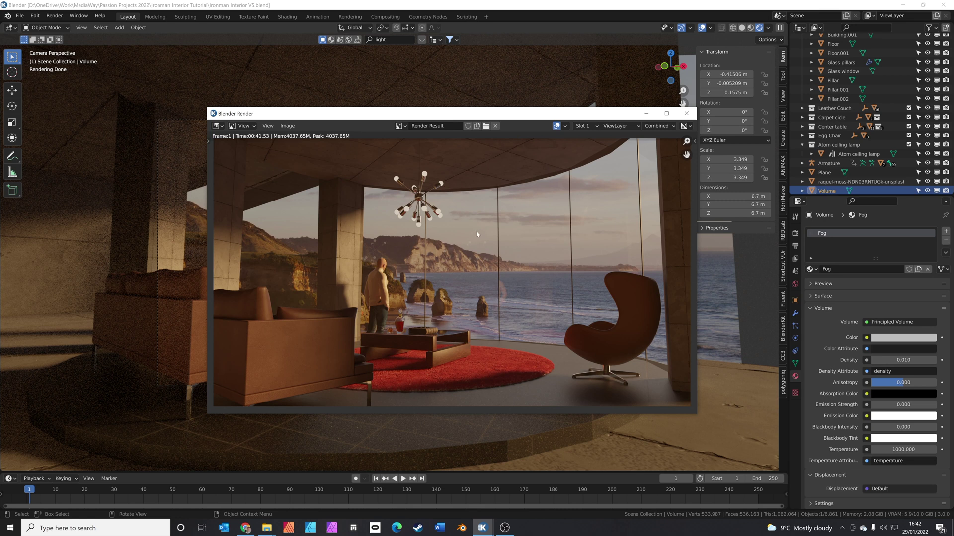
{"action": "left_click", "coordinate": [687, 113]}
{"action": "left_click", "coordinate": [796, 233]}
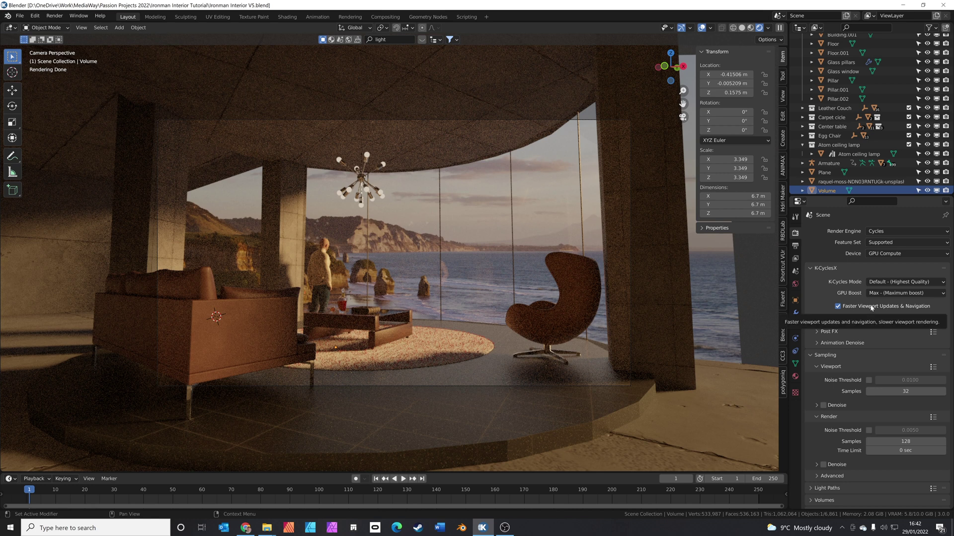
Enable the K-CyclesX Post FX Lens effect with vignette intensity 0.55.
{"action": "left_click", "coordinate": [817, 332]}
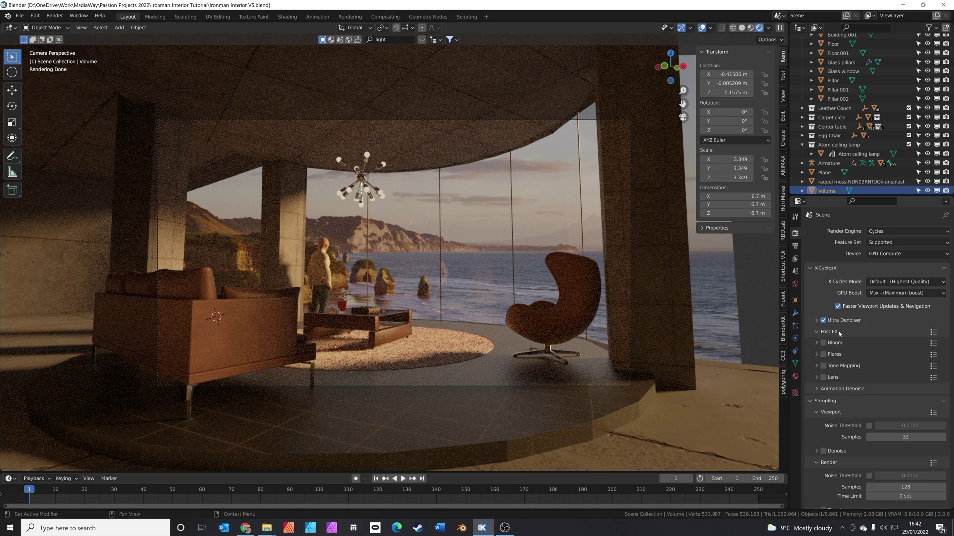
{"action": "left_click", "coordinate": [817, 378]}
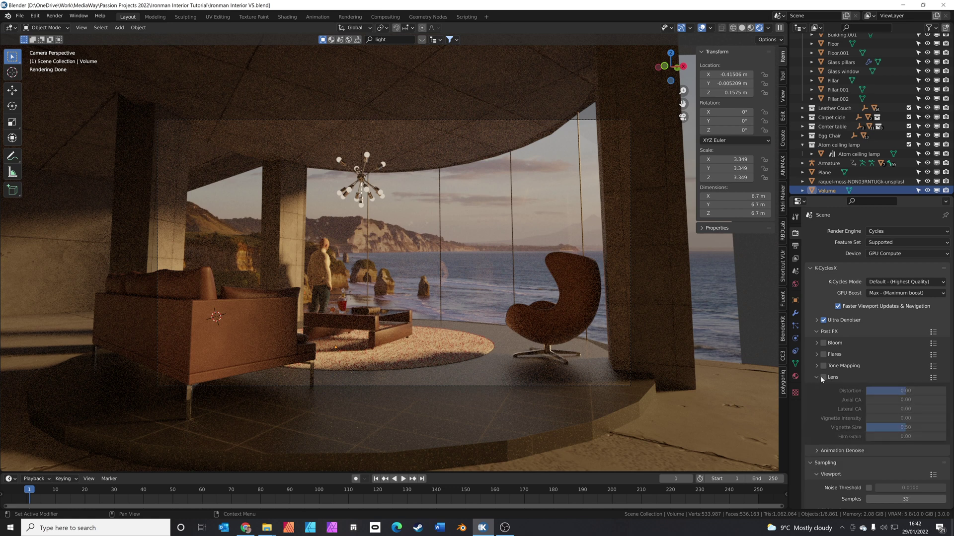
{"action": "left_click", "coordinate": [823, 377]}
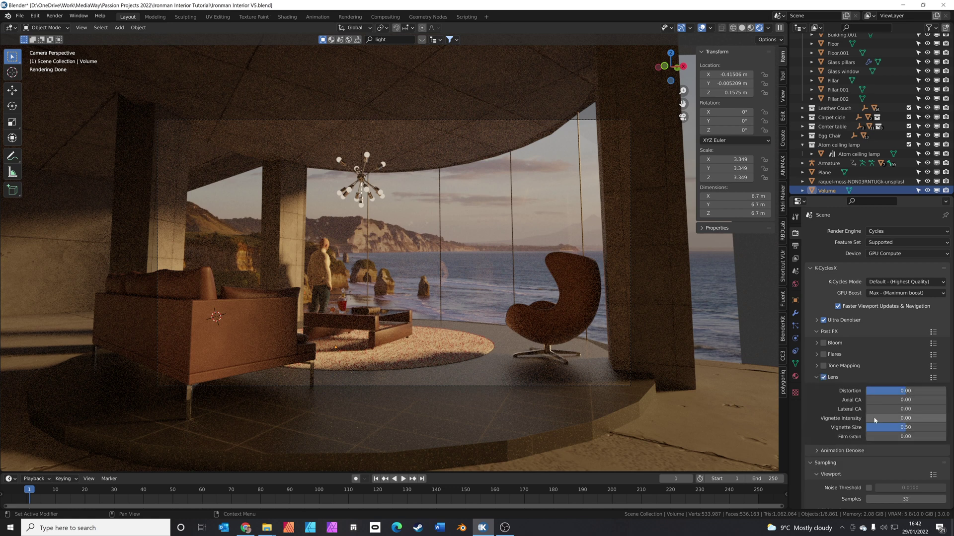
{"action": "left_click_drag", "start_coordinate": [869, 418], "coordinate": [911, 418]}
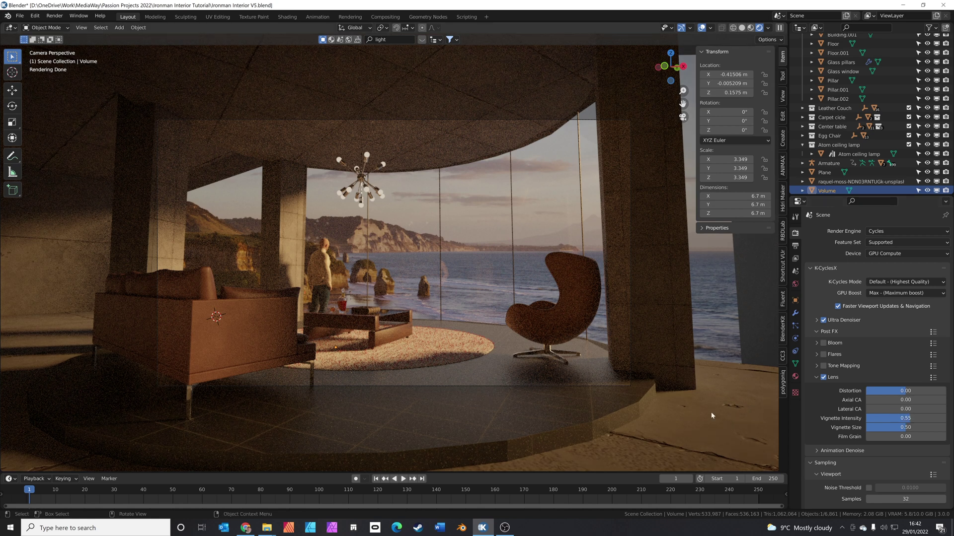
Enable Tone Mapping with white balance 0.33, exposure 1.04 and contrast 1.17.
{"action": "left_click", "coordinate": [823, 366]}
{"action": "left_click", "coordinate": [817, 366]}
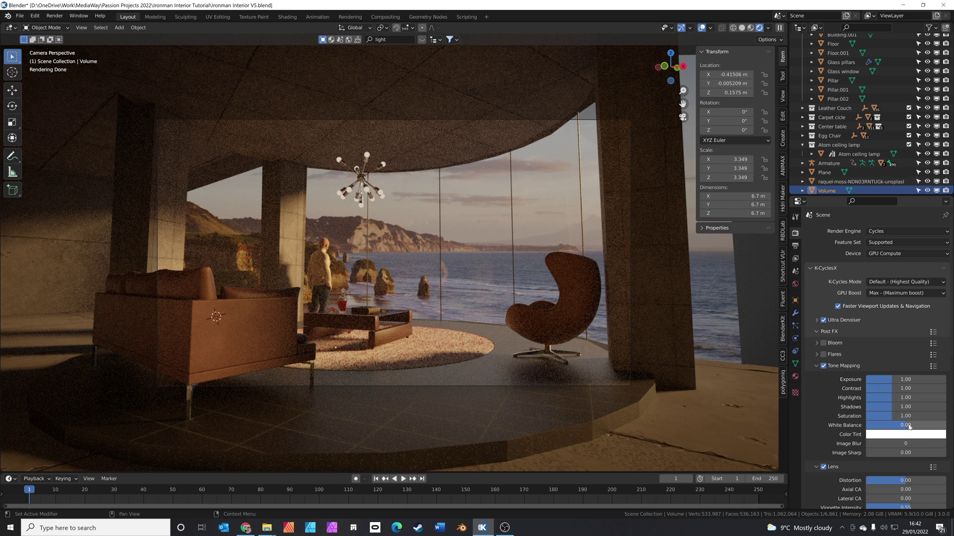
{"action": "mouse_move", "coordinate": [909, 427]}
{"action": "left_mouse_down"}
{"action": "mouse_move", "coordinate": [939, 426]}
{"action": "mouse_move", "coordinate": [875, 426]}
{"action": "mouse_move", "coordinate": [945, 426]}
{"action": "mouse_move", "coordinate": [873, 426]}
{"action": "mouse_move", "coordinate": [918, 425]}
{"action": "left_mouse_up"}
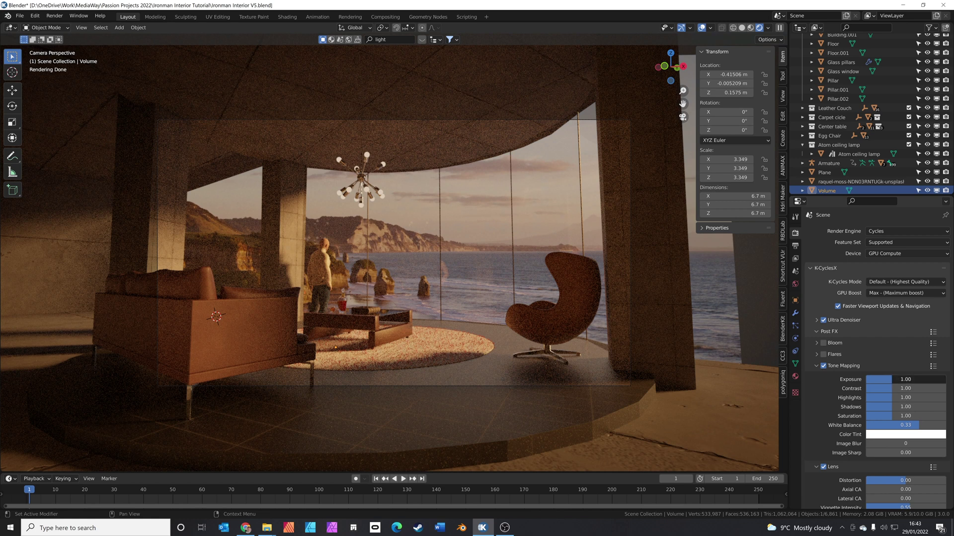
{"action": "left_click_drag", "start_coordinate": [909, 379], "coordinate": [911, 379]}
{"action": "left_click_drag", "start_coordinate": [911, 389], "coordinate": [915, 388]}
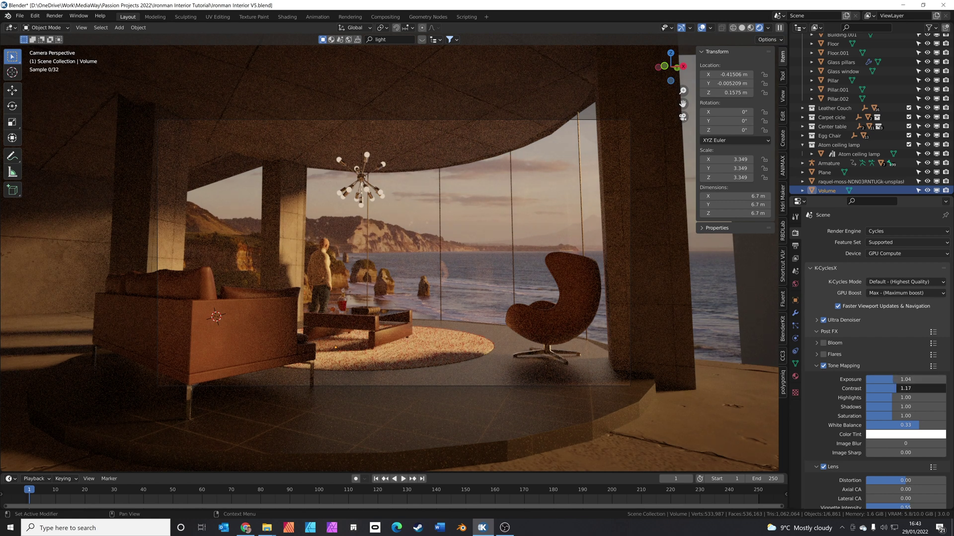
Enable Flares with glare power 0.04 and anamorphic power 0.07.
{"action": "left_click", "coordinate": [822, 354]}
{"action": "left_click", "coordinate": [817, 355]}
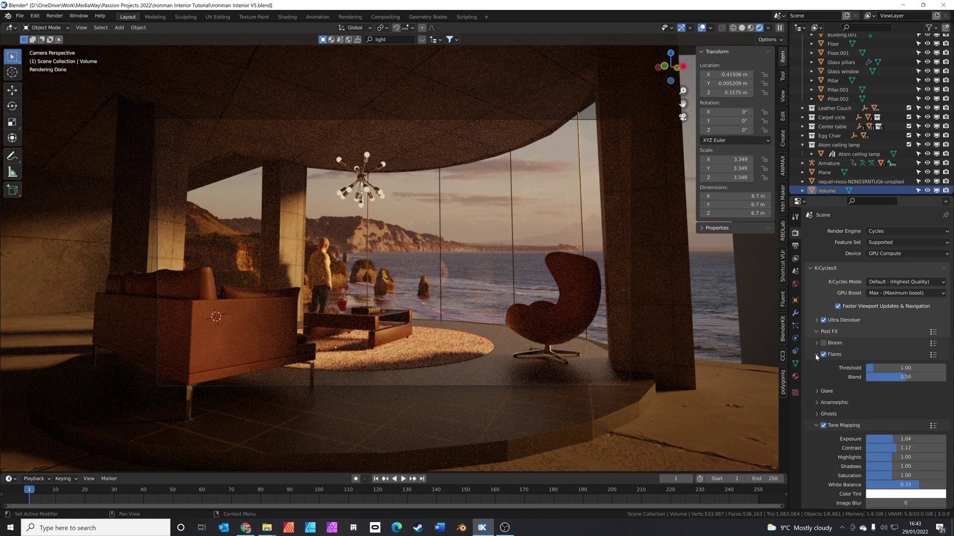
{"action": "left_click", "coordinate": [826, 392]}
{"action": "left_click_drag", "start_coordinate": [880, 405], "coordinate": [872, 404]}
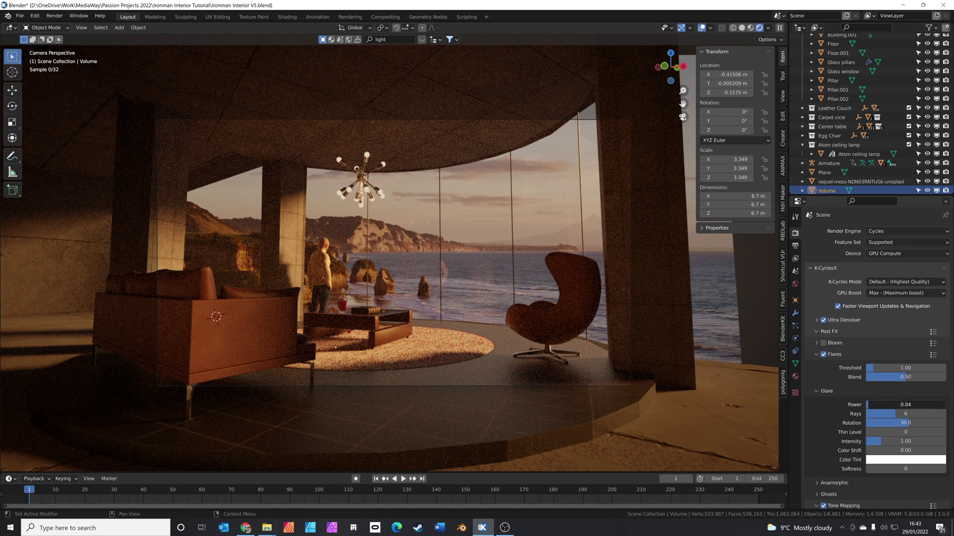
{"action": "left_click", "coordinate": [827, 392]}
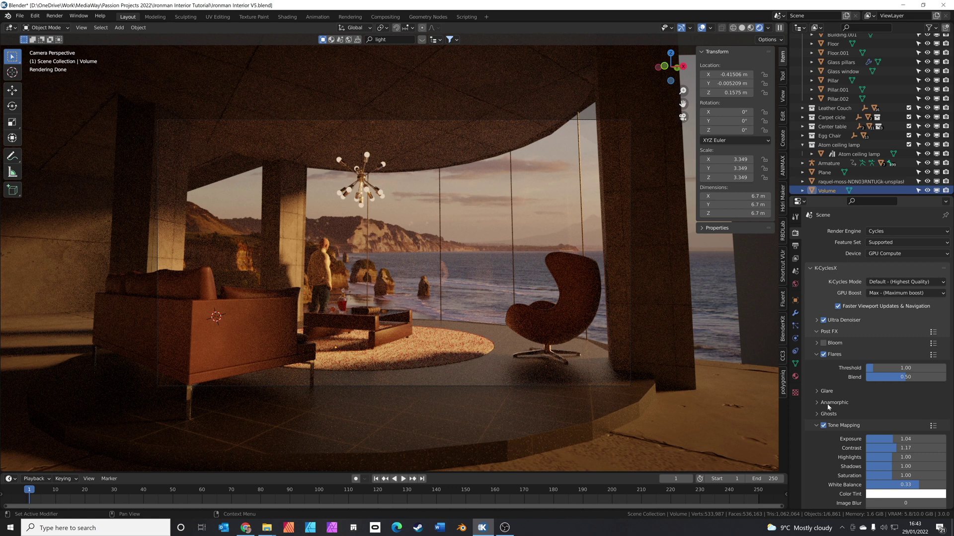
{"action": "left_click", "coordinate": [828, 403]}
{"action": "left_click_drag", "start_coordinate": [872, 419], "coordinate": [871, 418]}
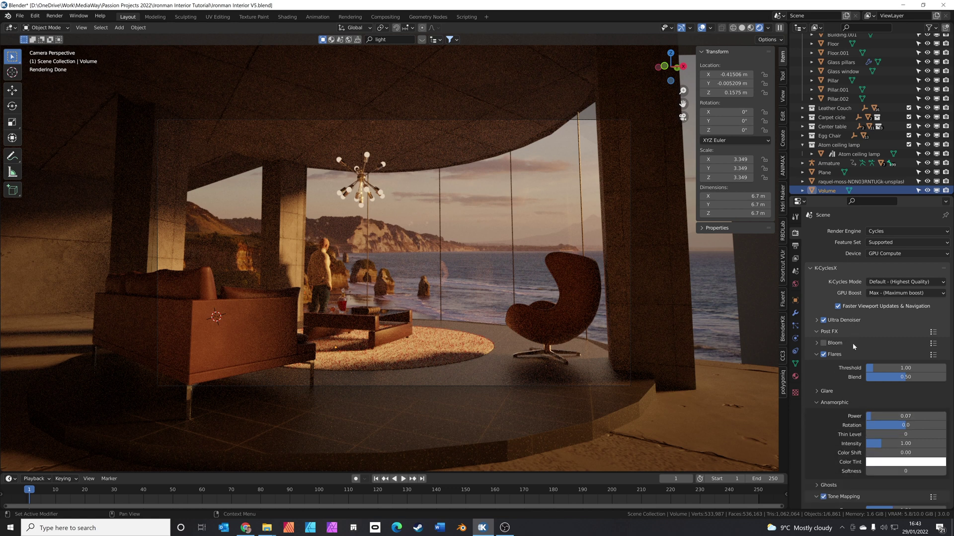
{"action": "scroll", "coordinate": [853, 348], "scroll_direction": "down", "scroll_amount": 3}
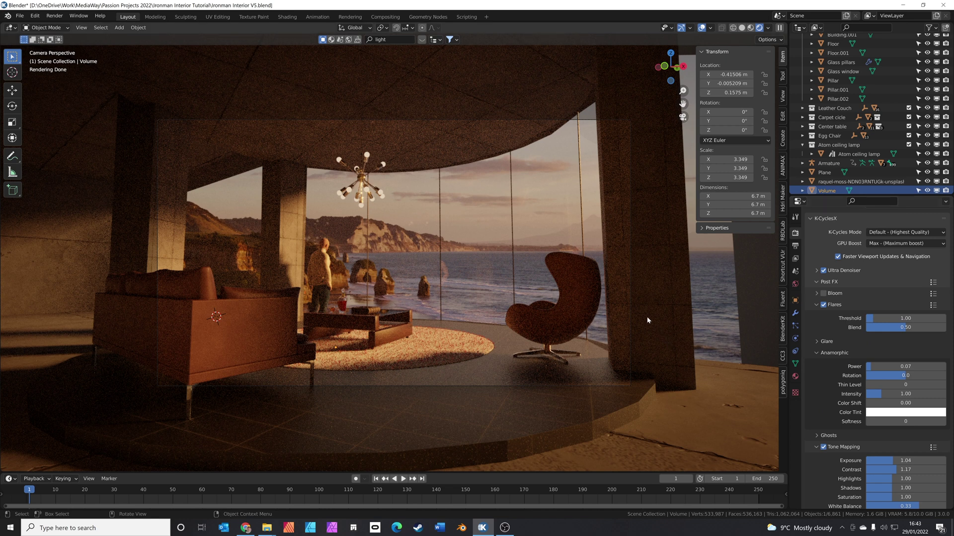